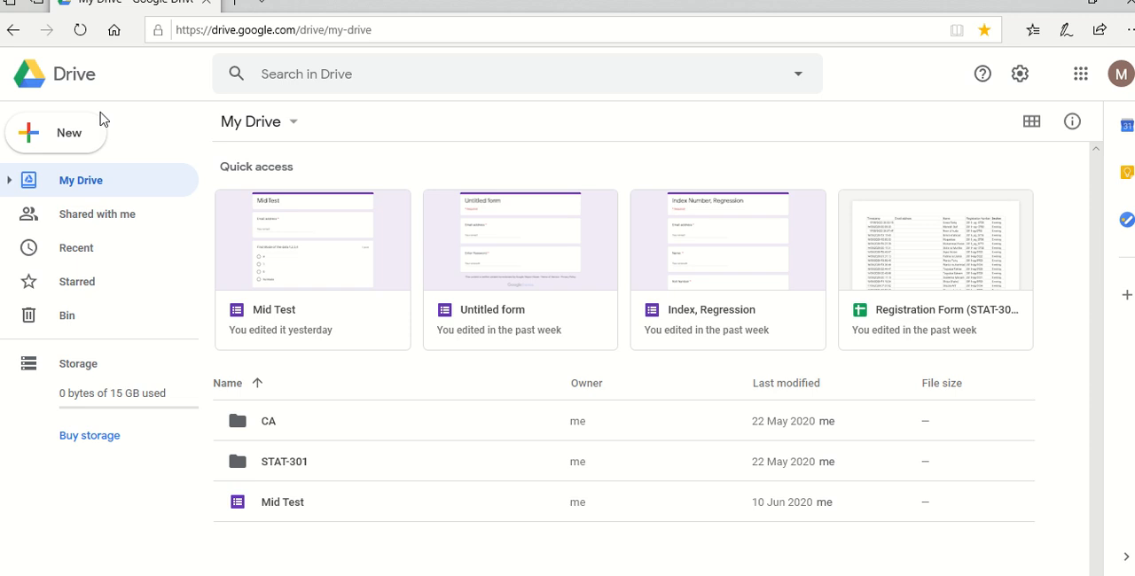
- Create a new Google Docs document in My Drive and name it Question Bank (STAT-301)
{"action": "left_click", "coordinate": [72, 138]}
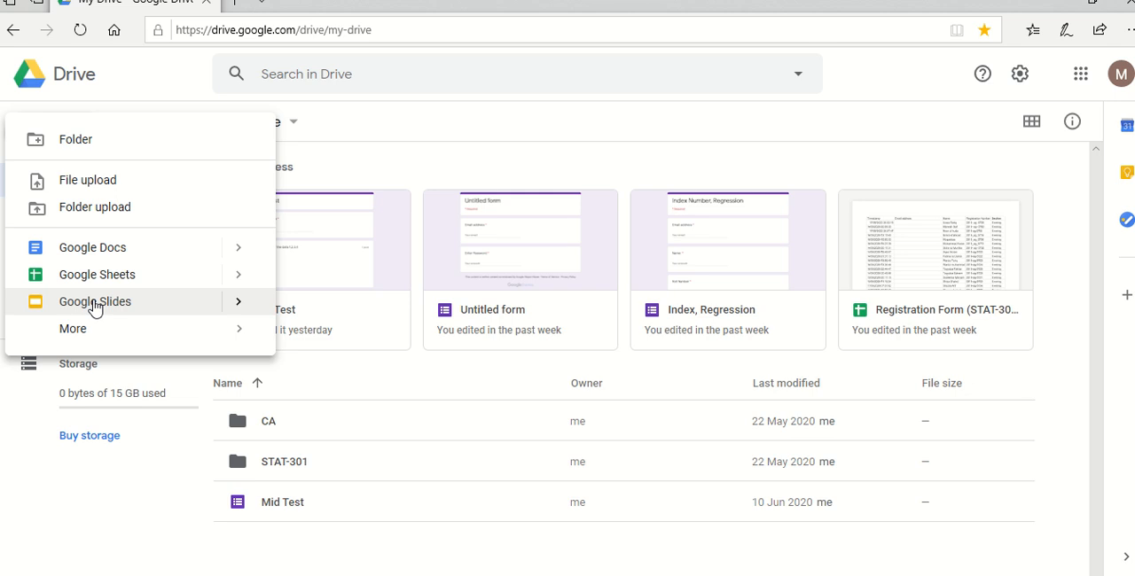
{"action": "left_click", "coordinate": [104, 254]}
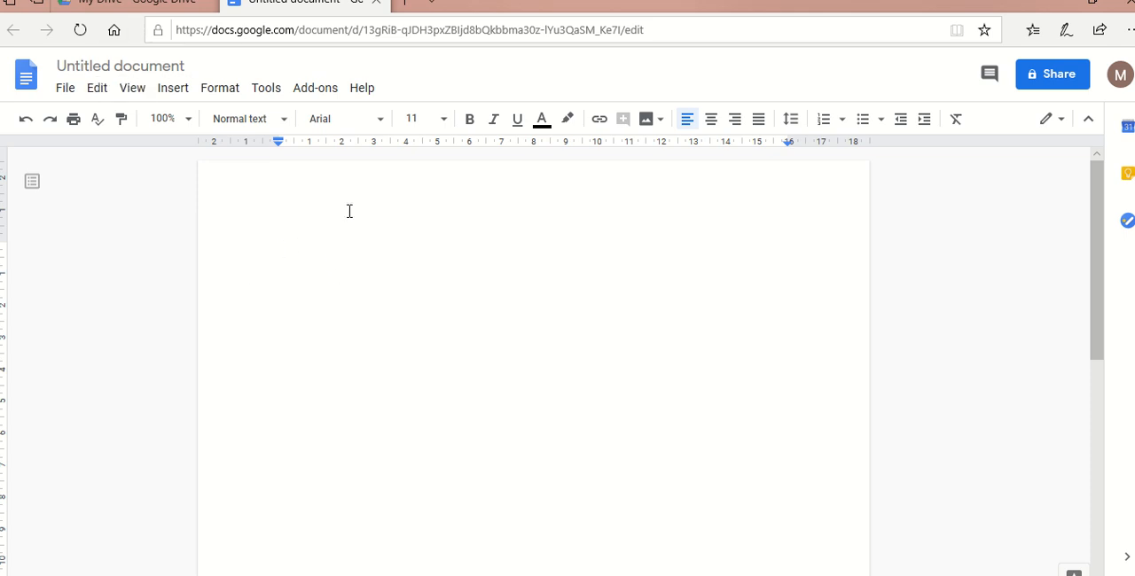
{"action": "left_click", "coordinate": [182, 63]}
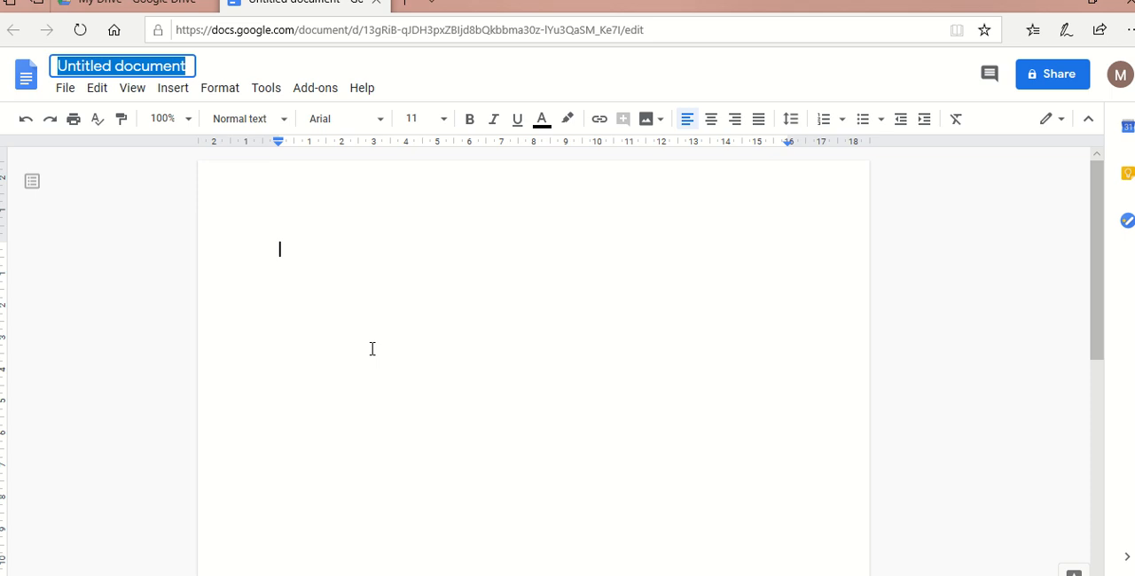
{"action": "type", "text": "Q"}
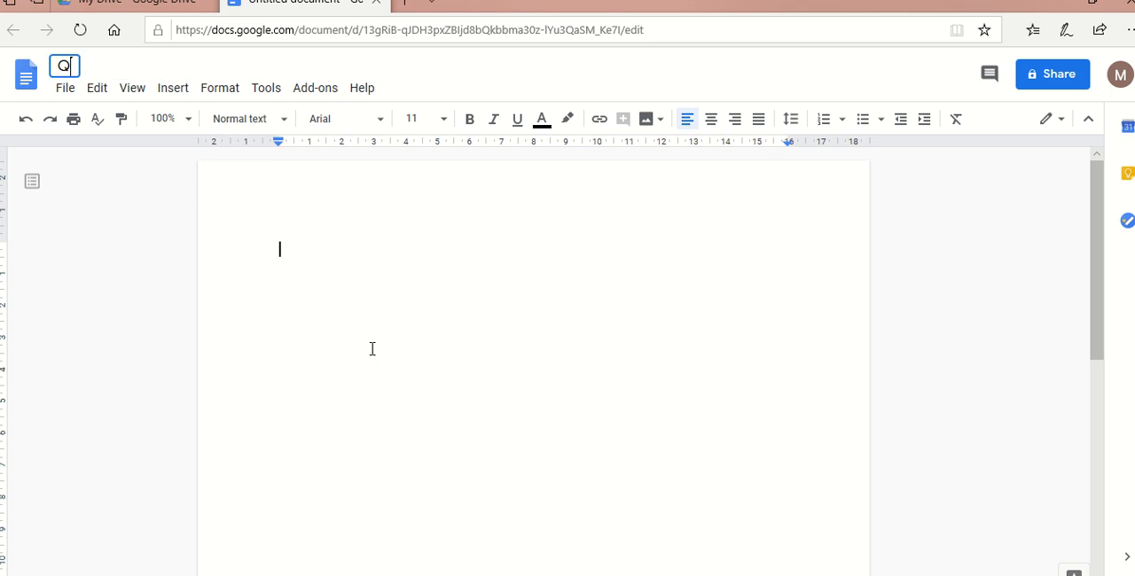
{"action": "type", "text": "uestion "}
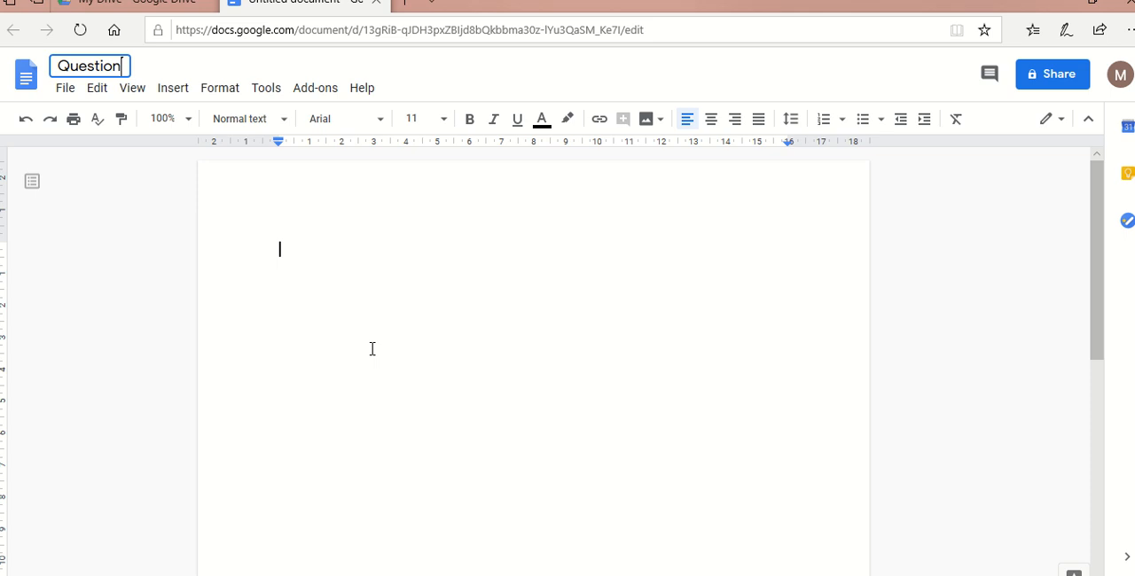
{"action": "type", "text": "Bank"}
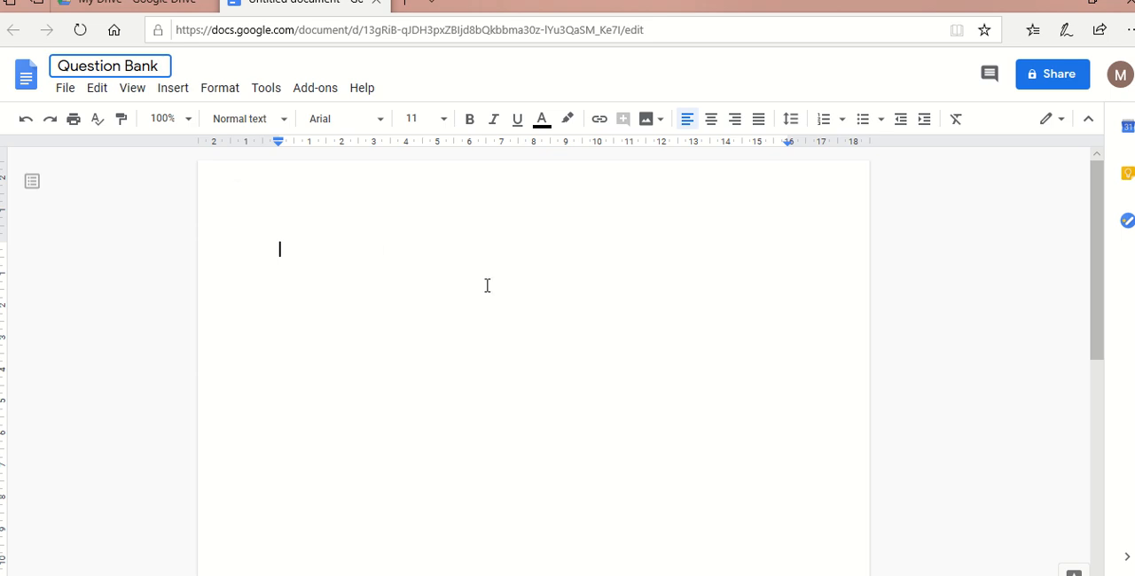
{"action": "type", "text": "(STAT-301)"}
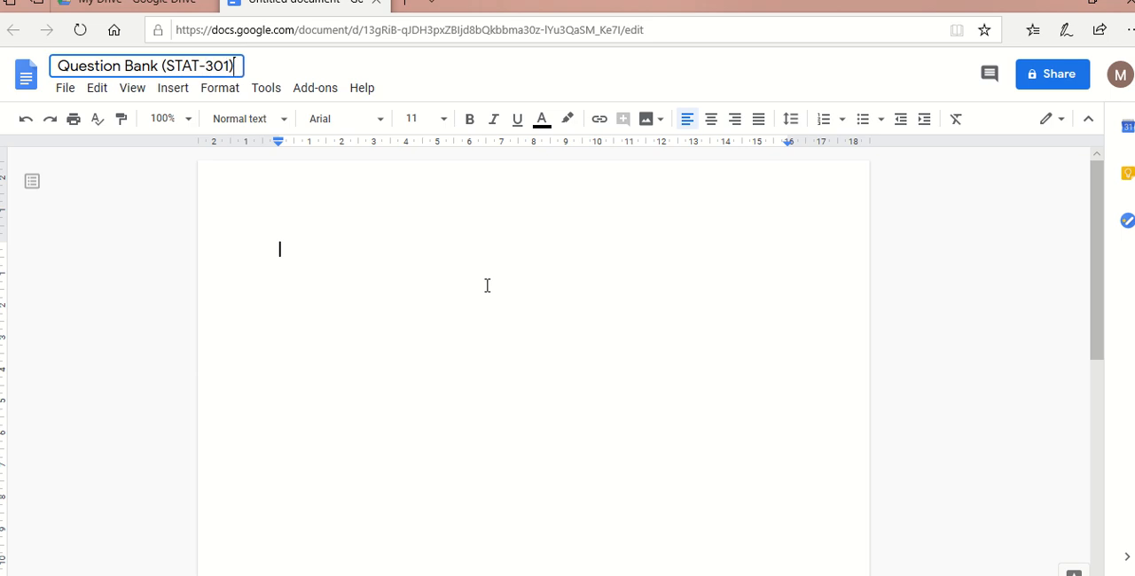
{"action": "key", "text": "Return"}
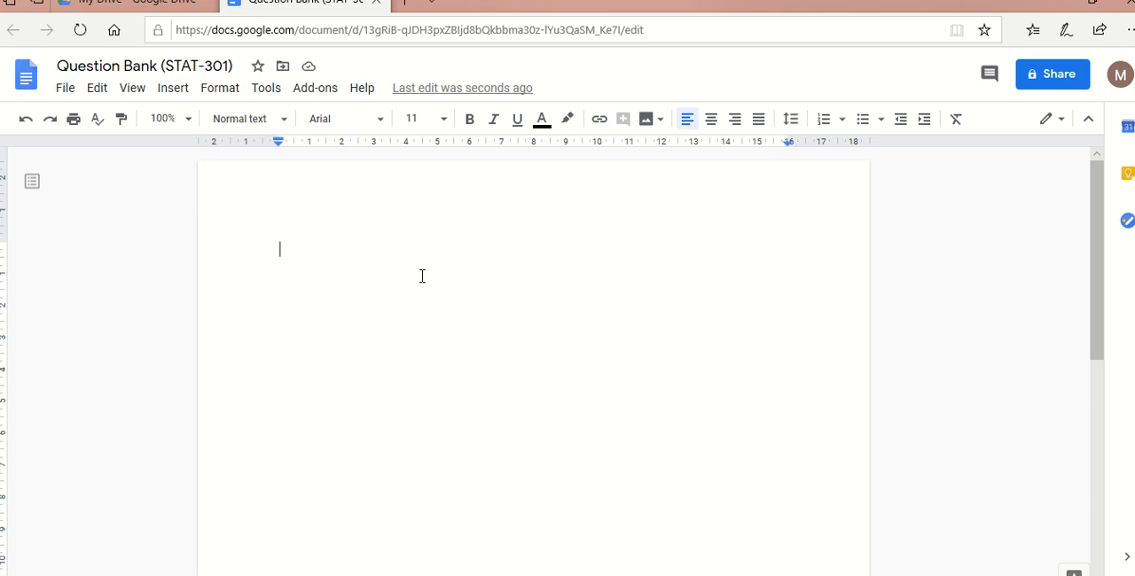
- Switch to the Notepad file with the multiple-choice questions and copy all of its text
{"action": "key", "text": "alt+Tab"}
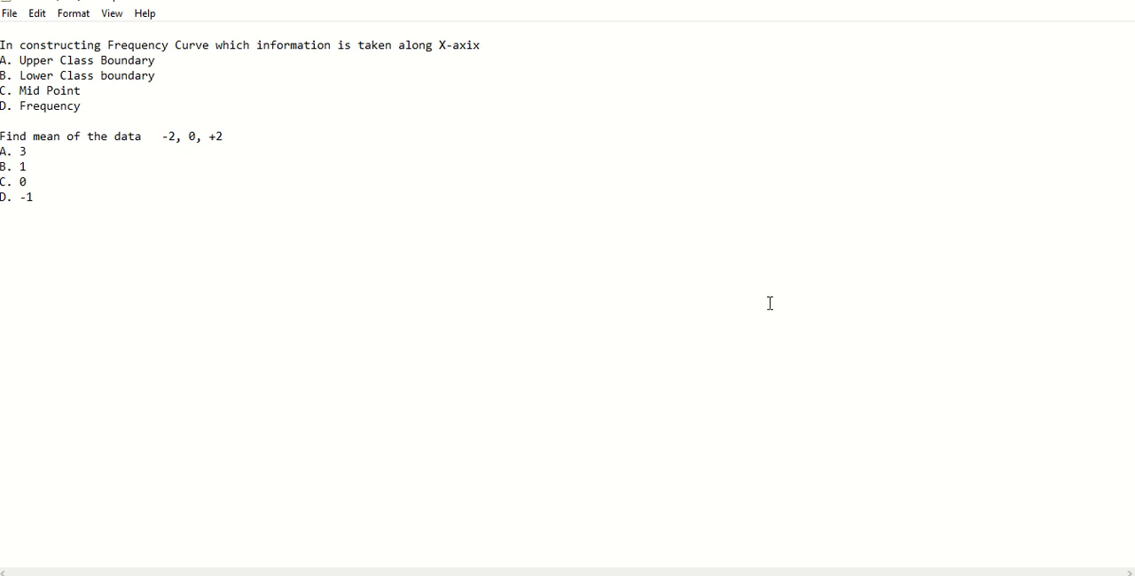
{"action": "left_click", "coordinate": [70, 16]}
{"action": "mouse_move", "coordinate": [41, 18]}
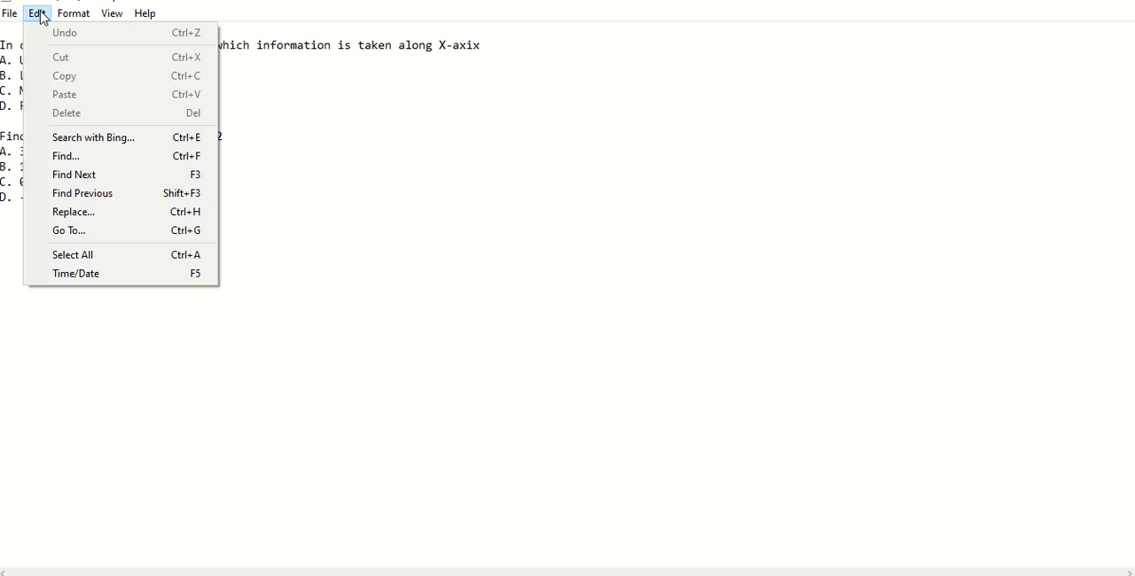
{"action": "left_click", "coordinate": [310, 189]}
{"action": "key", "text": "ctrl+a"}
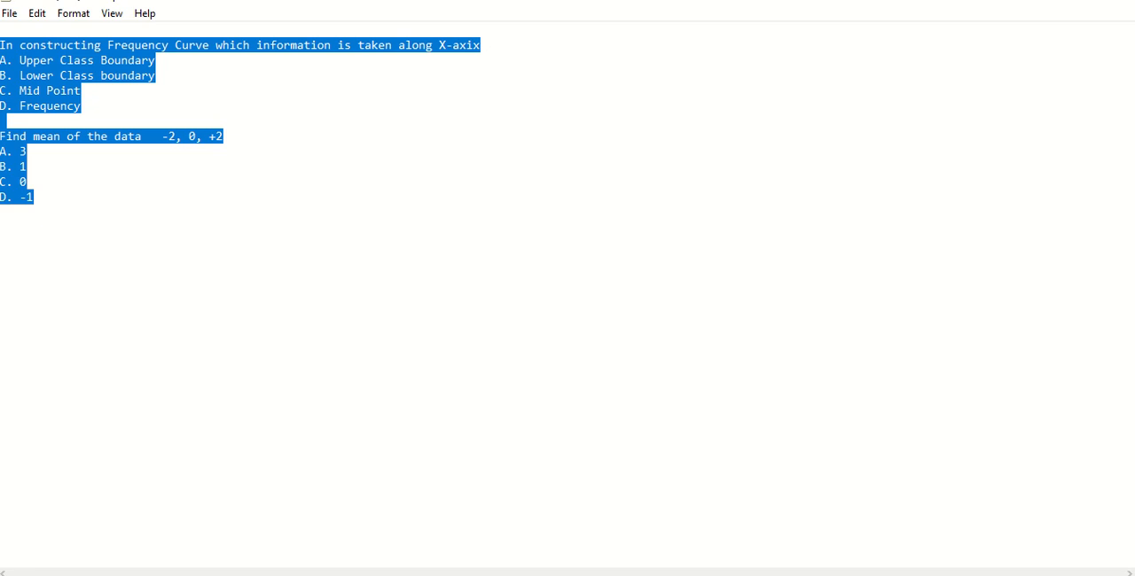
{"action": "key", "text": "alt+Tab"}
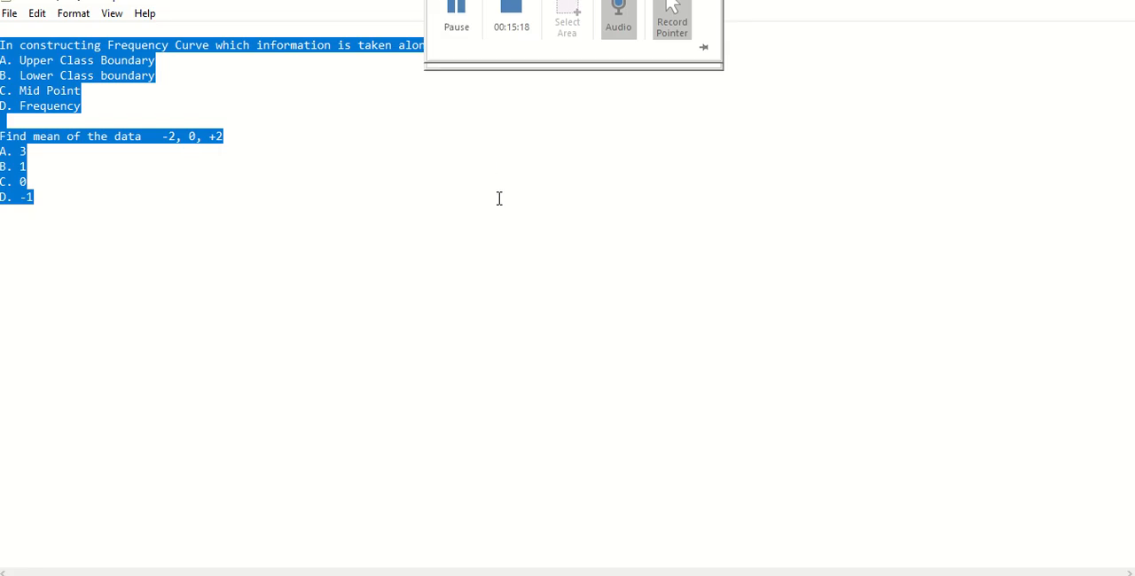
{"action": "right_click", "coordinate": [93, 59]}
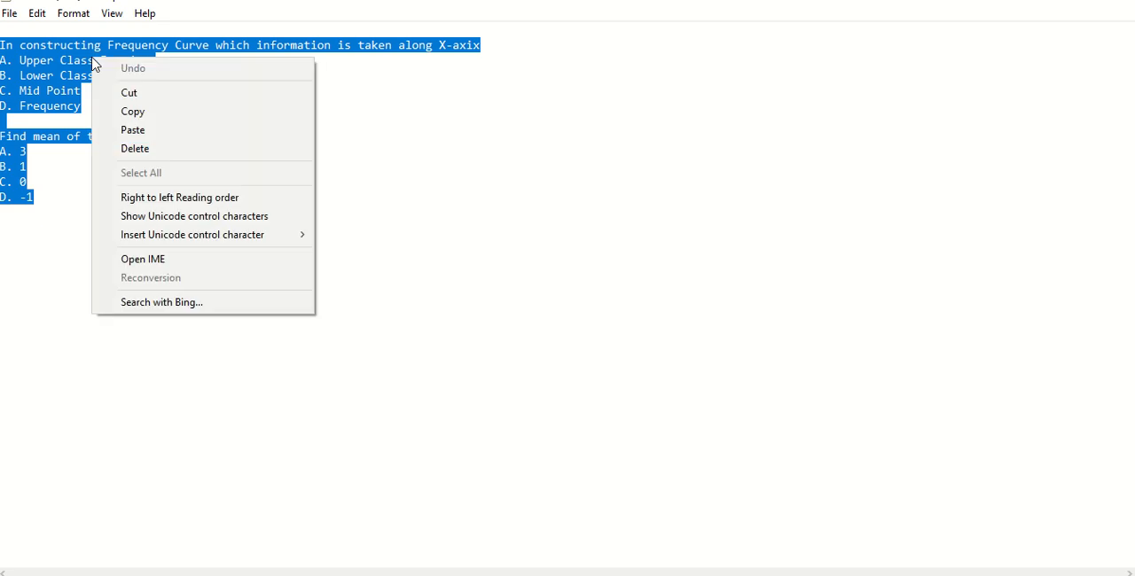
{"action": "left_click", "coordinate": [131, 113]}
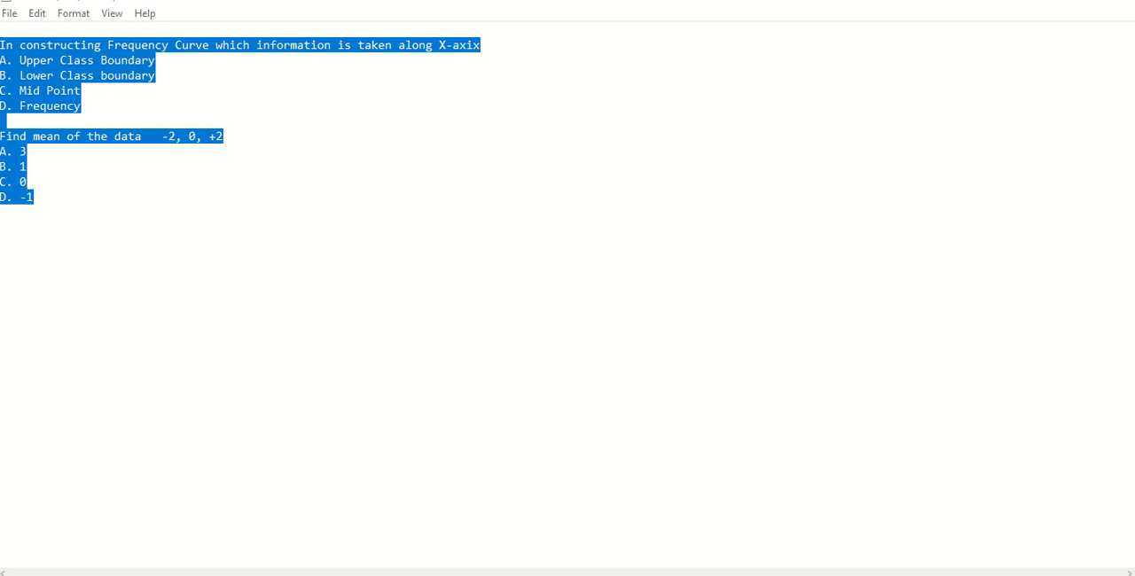
- Switch to the blank Word document and paste the copied questions as text only
{"action": "key", "text": "alt+Tab"}
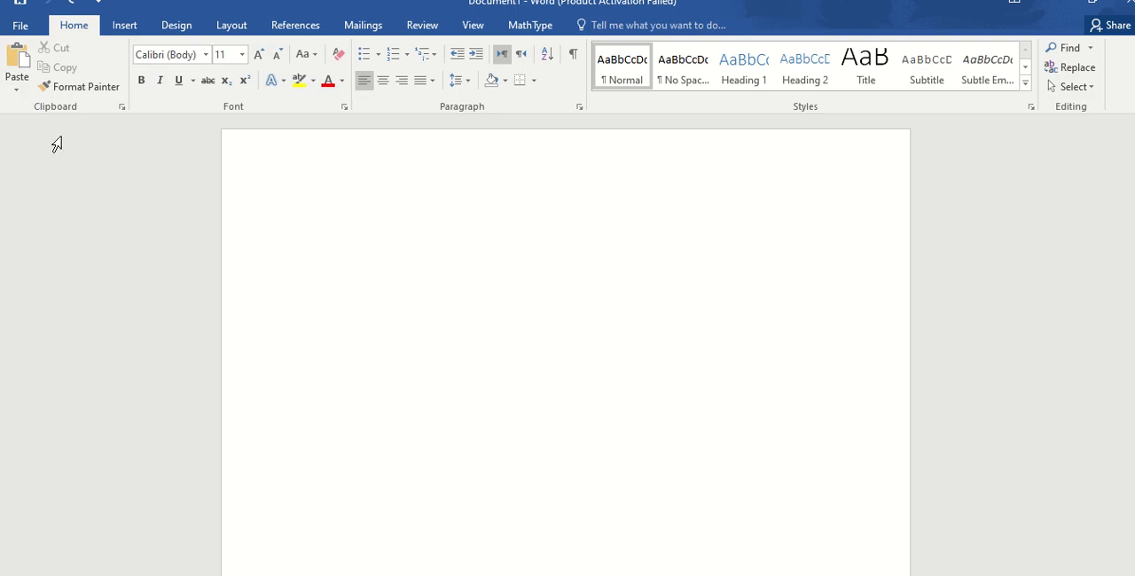
{"action": "left_click", "coordinate": [17, 89]}
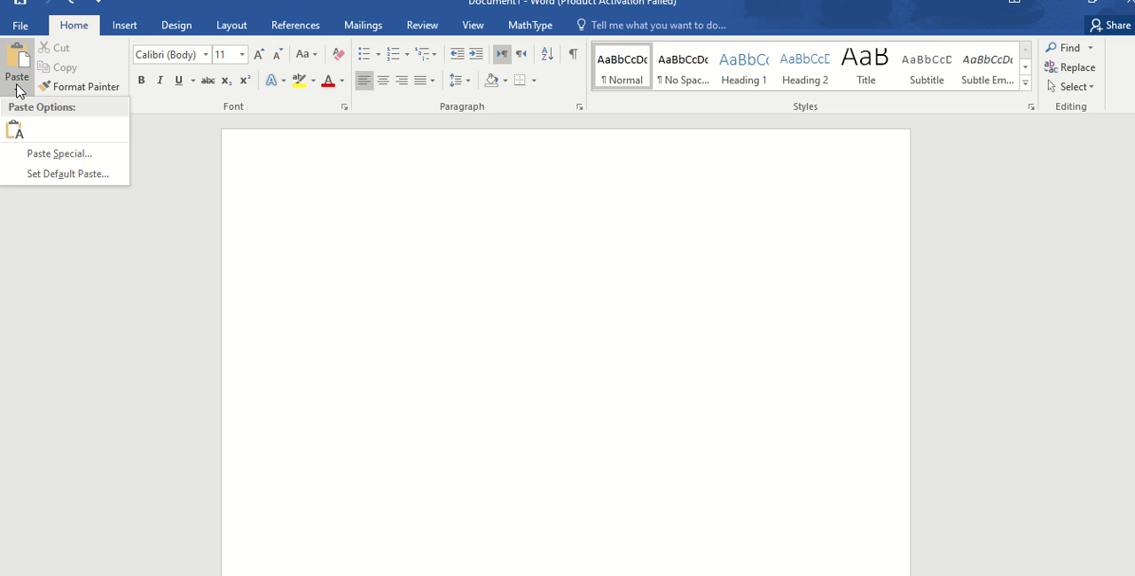
{"action": "left_click", "coordinate": [15, 131]}
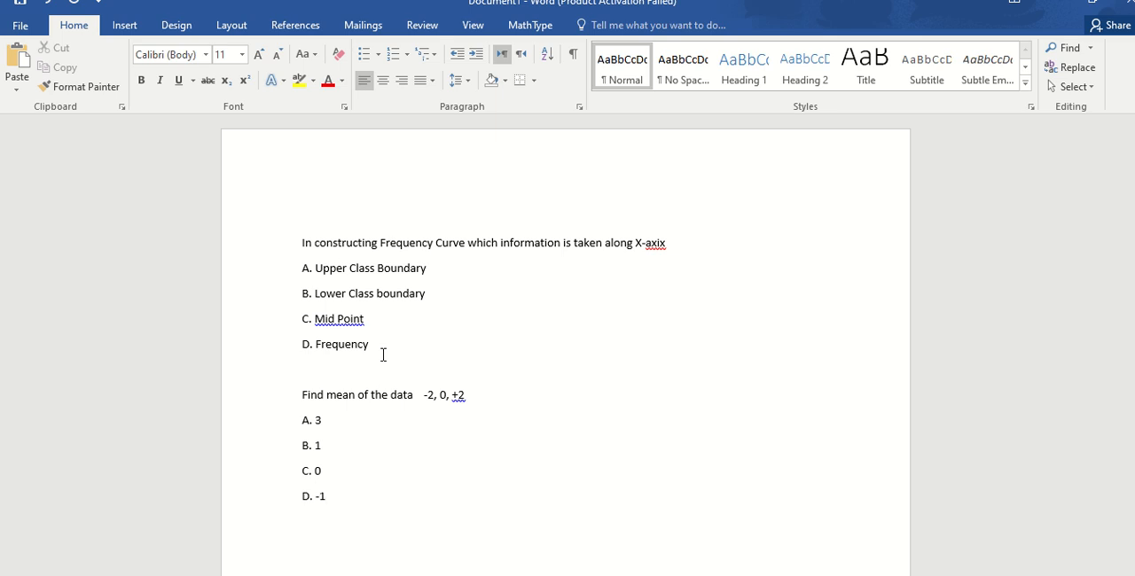
- Strip the A. to D. lettering from all answer options by applying and removing bullets on the whole text
{"action": "key", "text": "ctrl+a"}
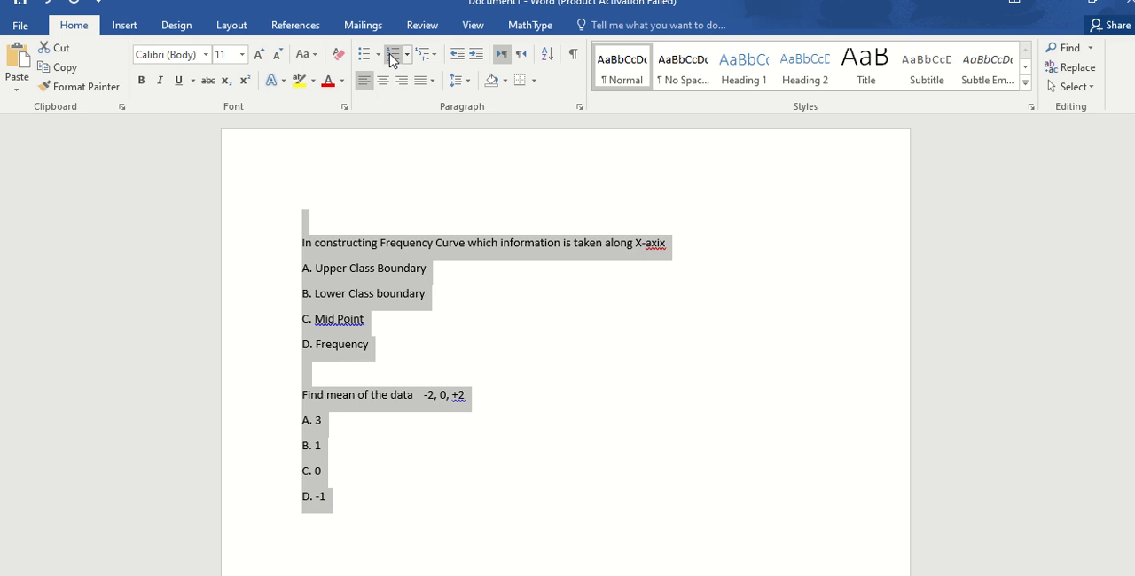
{"action": "left_click", "coordinate": [362, 55]}
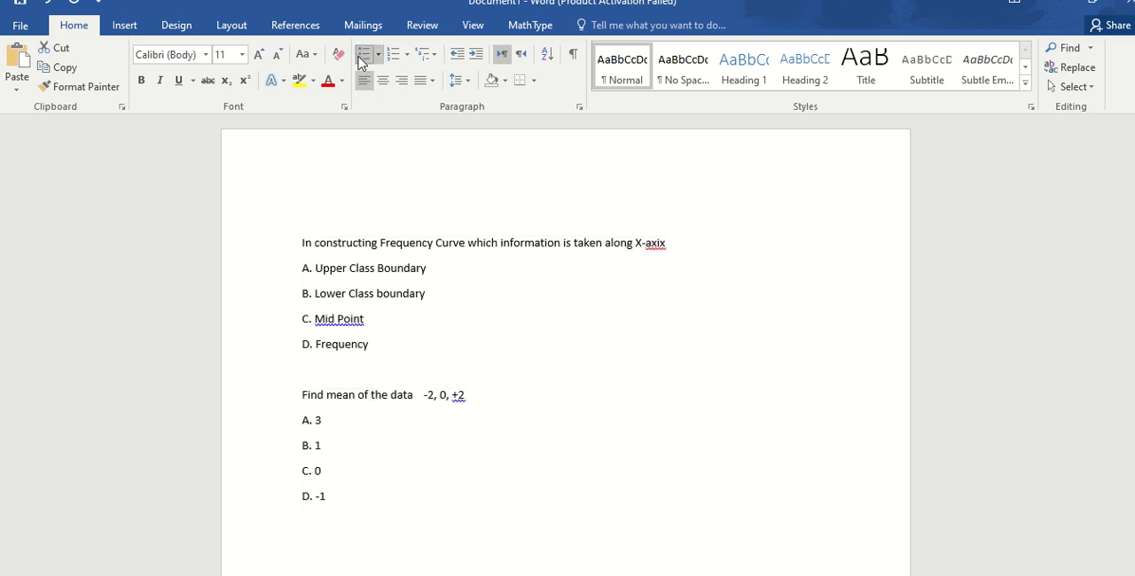
{"action": "left_click", "coordinate": [362, 55]}
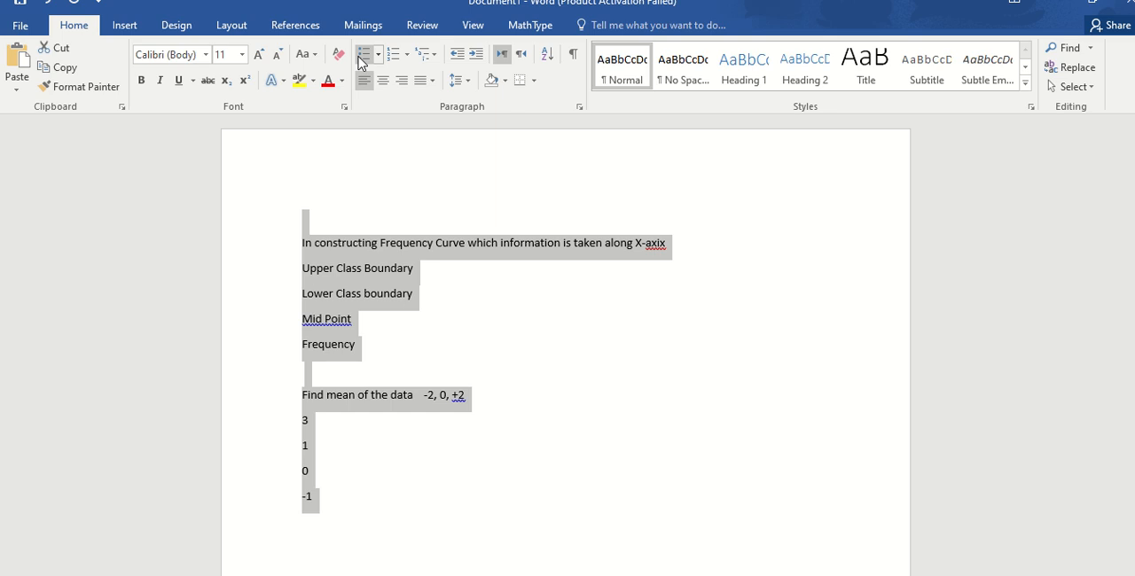
- Format the answer options of both the Frequency Curve question and the mean question as bulleted lists
{"action": "left_click", "coordinate": [493, 333]}
{"action": "left_click_drag", "start_coordinate": [380, 267], "coordinate": [361, 345]}
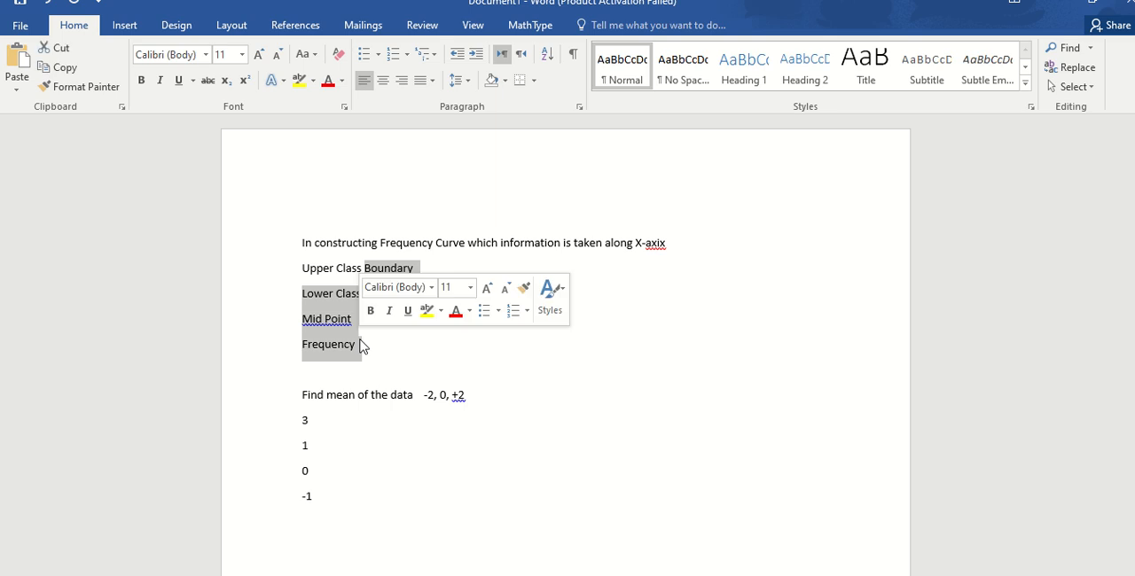
{"action": "left_click", "coordinate": [364, 56]}
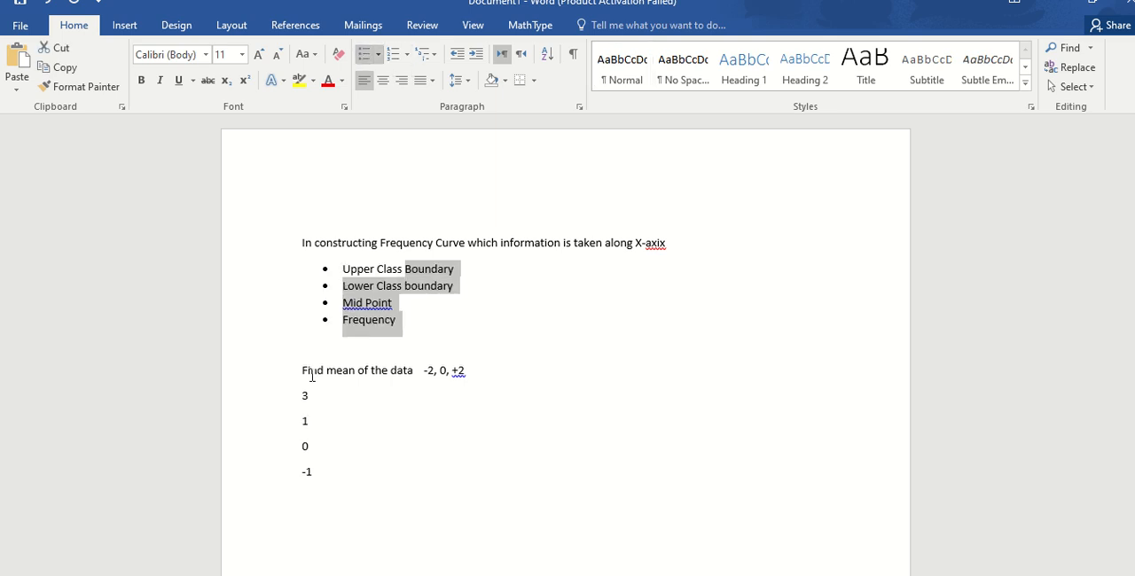
{"action": "left_click_drag", "start_coordinate": [314, 391], "coordinate": [319, 470]}
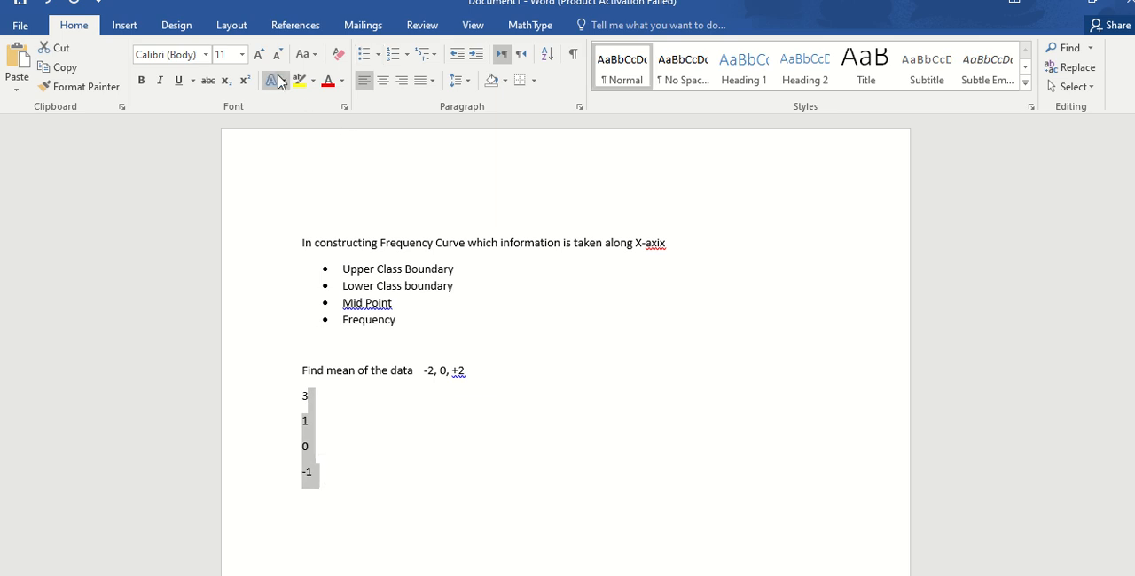
{"action": "left_click", "coordinate": [362, 55]}
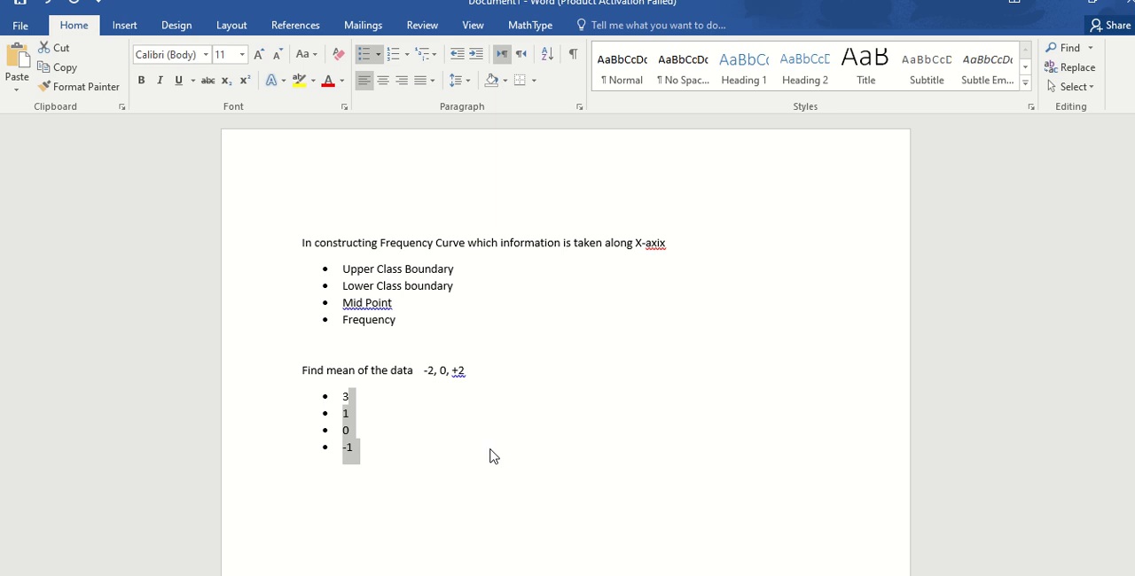
- Copy the entire bulleted text from Word and paste it into the Question Bank (STAT-301) Google document
{"action": "key", "text": "ctrl+a"}
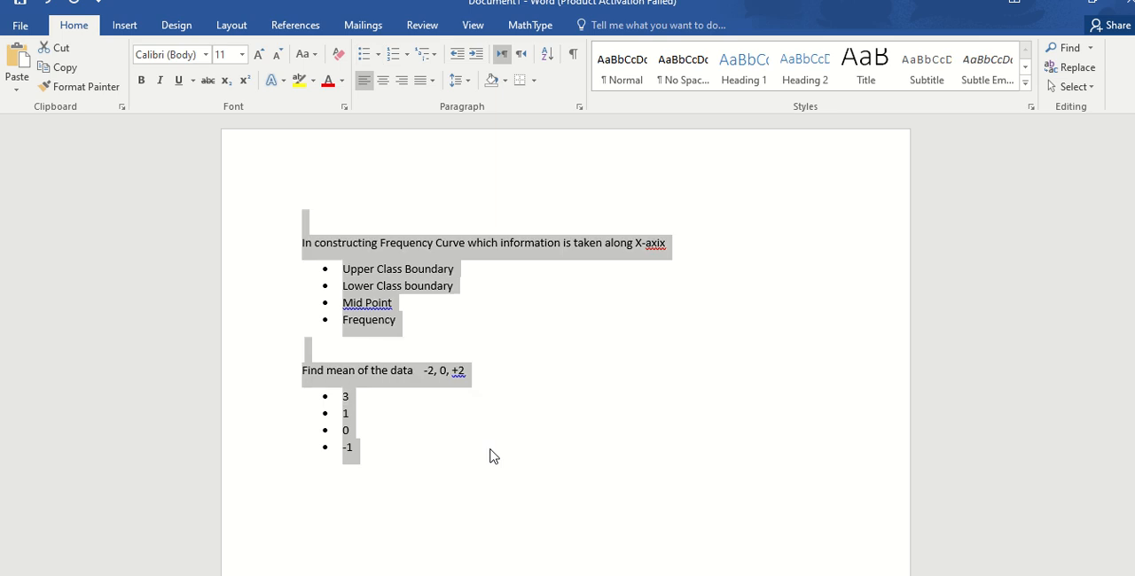
{"action": "right_click", "coordinate": [353, 268]}
{"action": "left_click", "coordinate": [392, 292]}
{"action": "key", "text": "alt+Tab"}
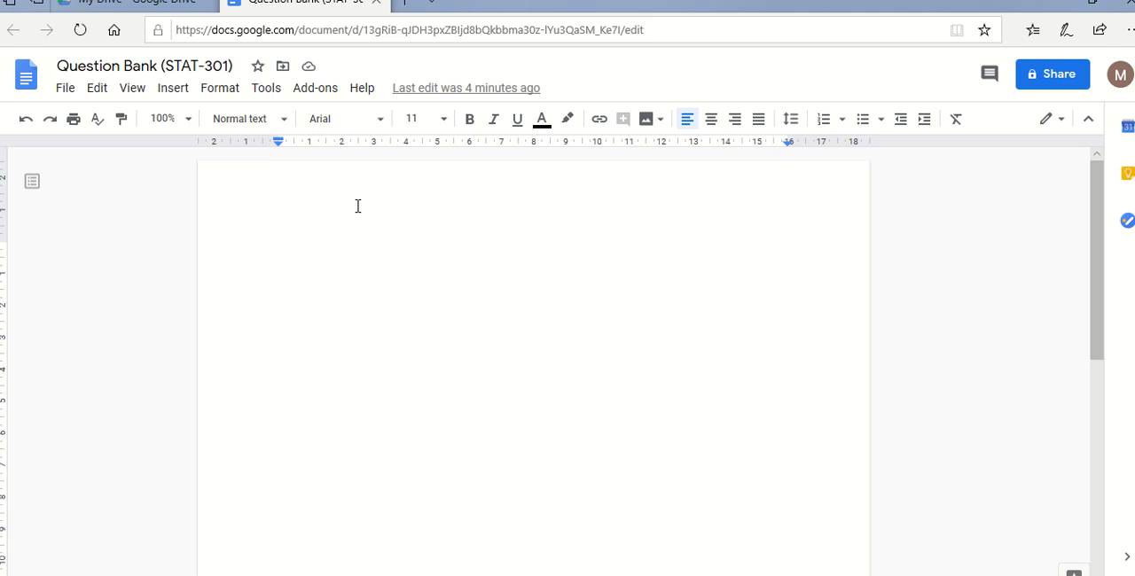
{"action": "key", "text": "ctrl+v"}
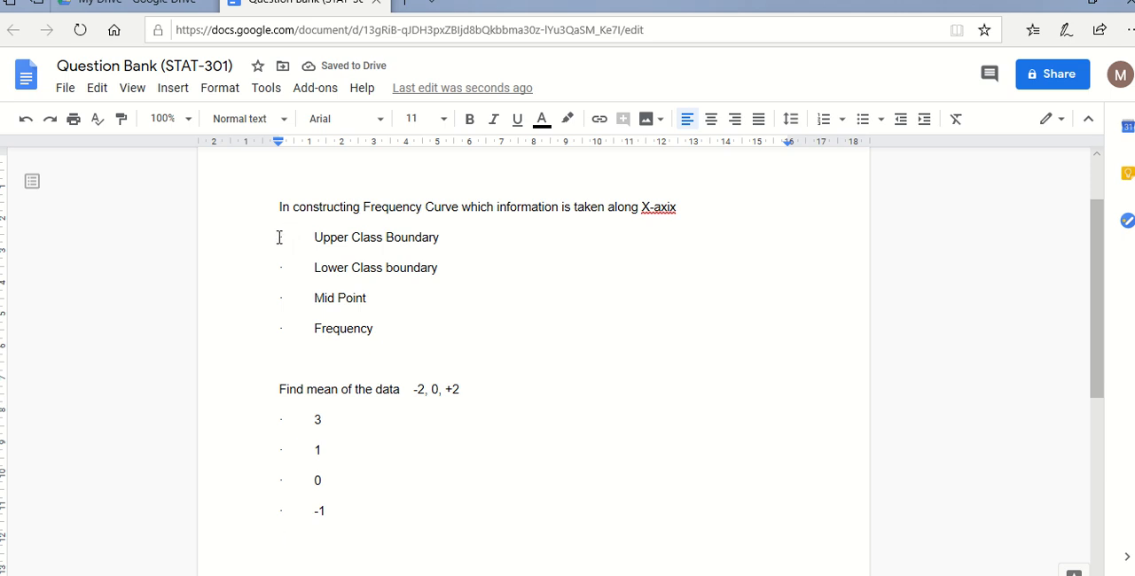
- Try a bulleted list on the four options of the Frequency Curve question, and undo the changes including the paste
{"action": "left_click_drag", "start_coordinate": [279, 237], "coordinate": [284, 236]}
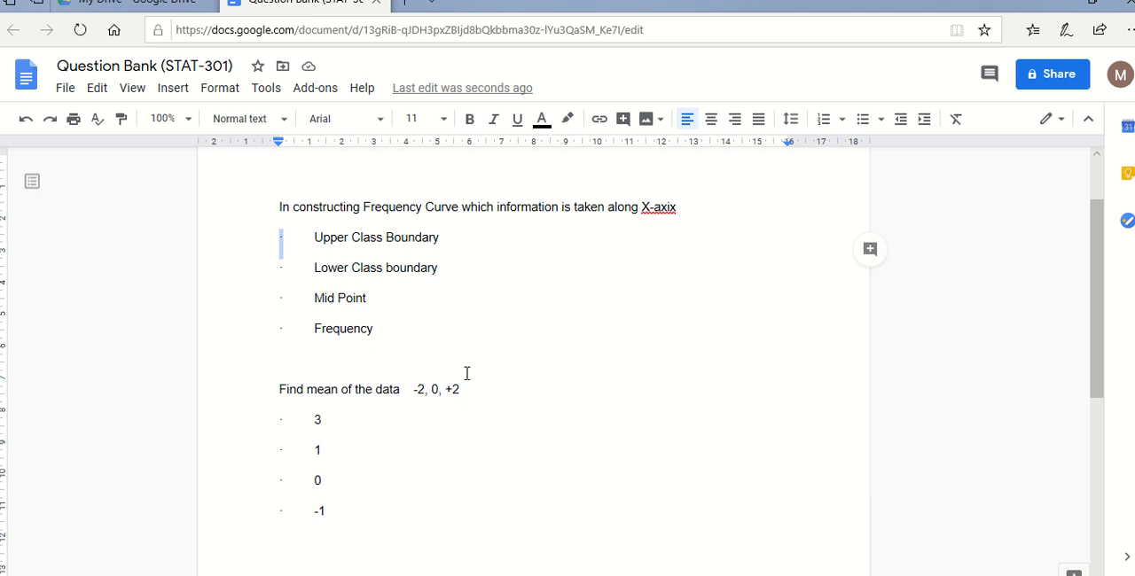
{"action": "key", "text": "Down"}
{"action": "key", "text": "Down"}
{"action": "key", "text": "Down"}
{"action": "left_click_drag", "start_coordinate": [312, 236], "coordinate": [350, 327]}
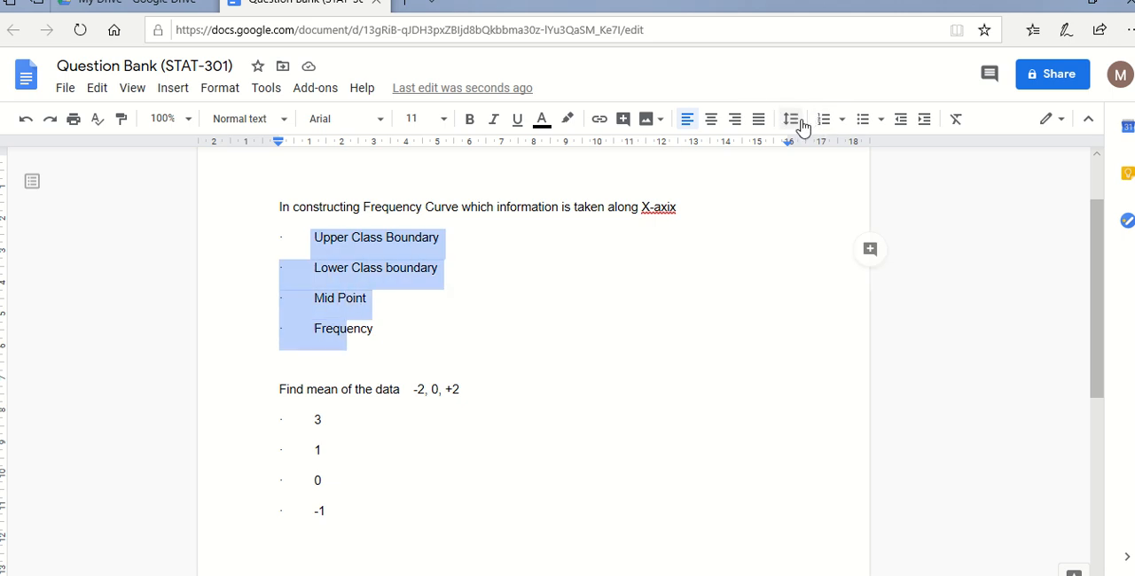
{"action": "left_click", "coordinate": [862, 120]}
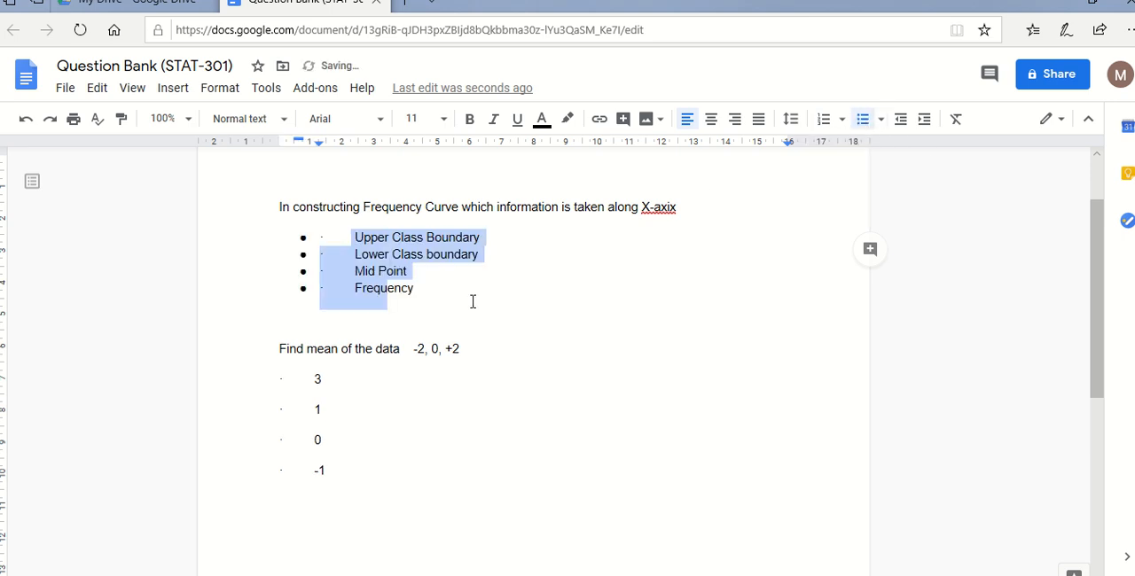
{"action": "left_click", "coordinate": [325, 237]}
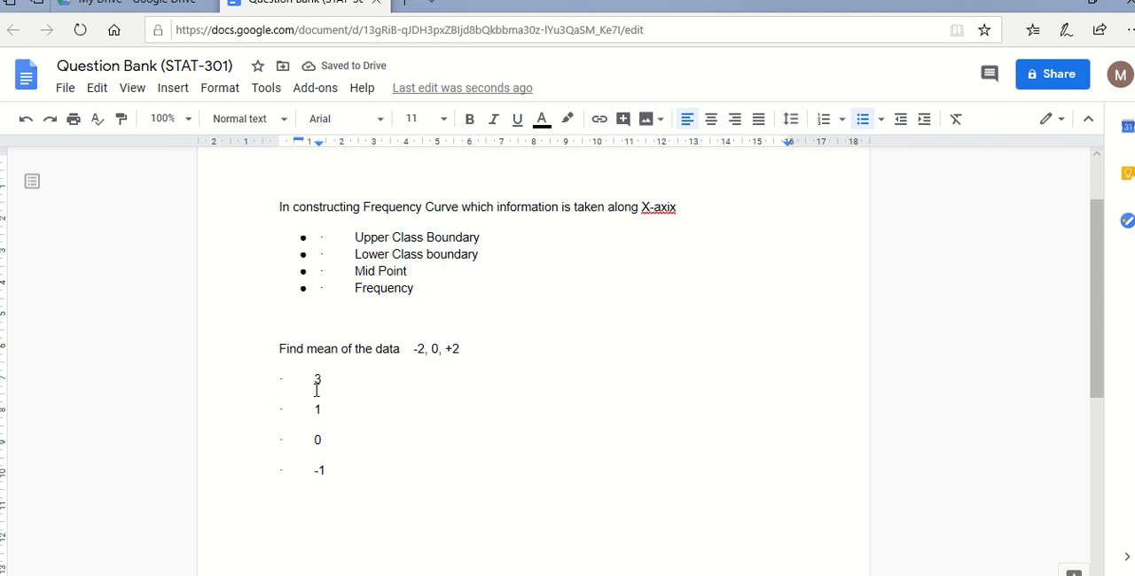
{"action": "key", "text": "shift+Left"}
{"action": "key", "text": "shift+Left"}
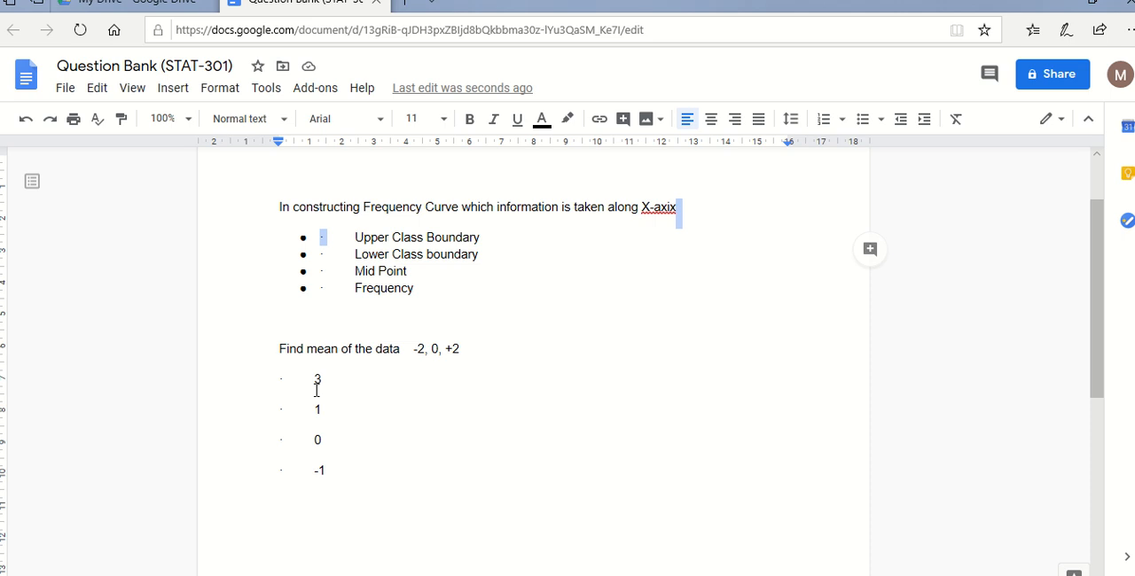
{"action": "key", "text": "ctrl+z"}
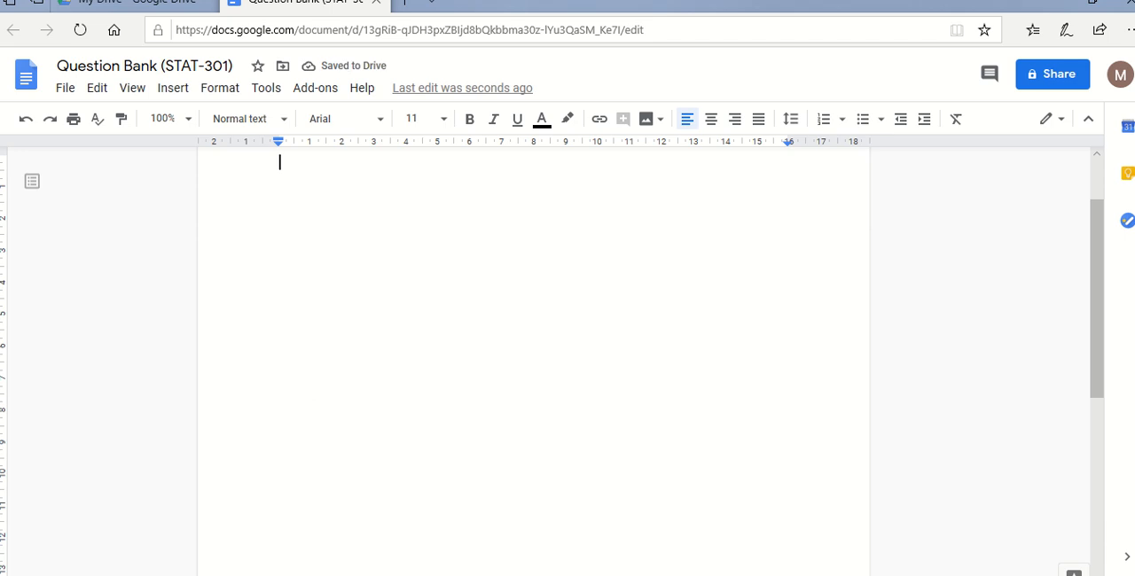
- Switch back to Word, remove the bullets from all the question text, and copy it
{"action": "left_click", "coordinate": [556, 575]}
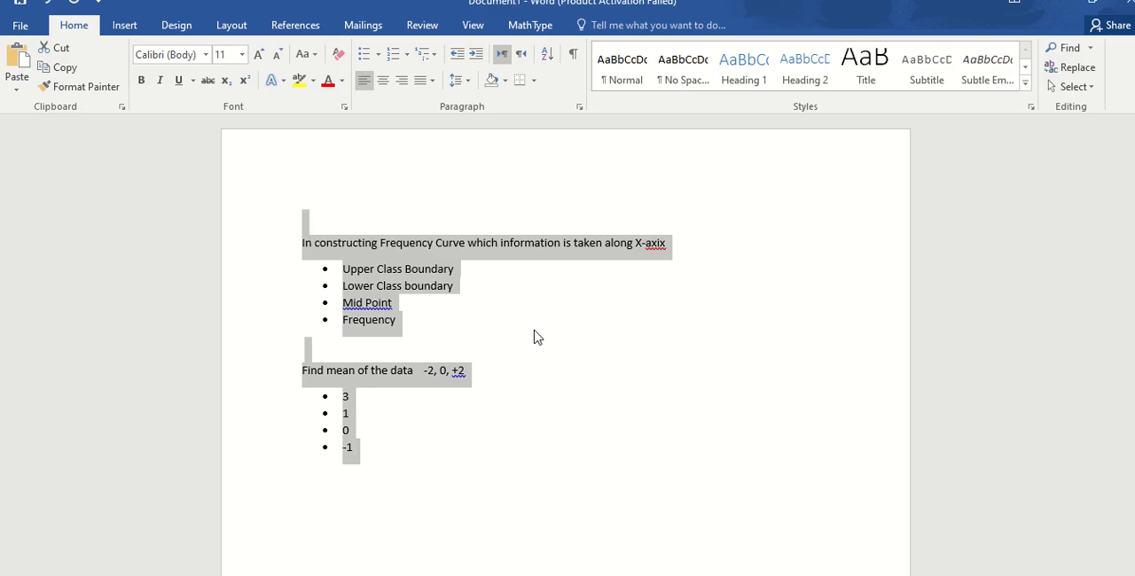
{"action": "left_click", "coordinate": [366, 56]}
{"action": "left_click", "coordinate": [364, 56]}
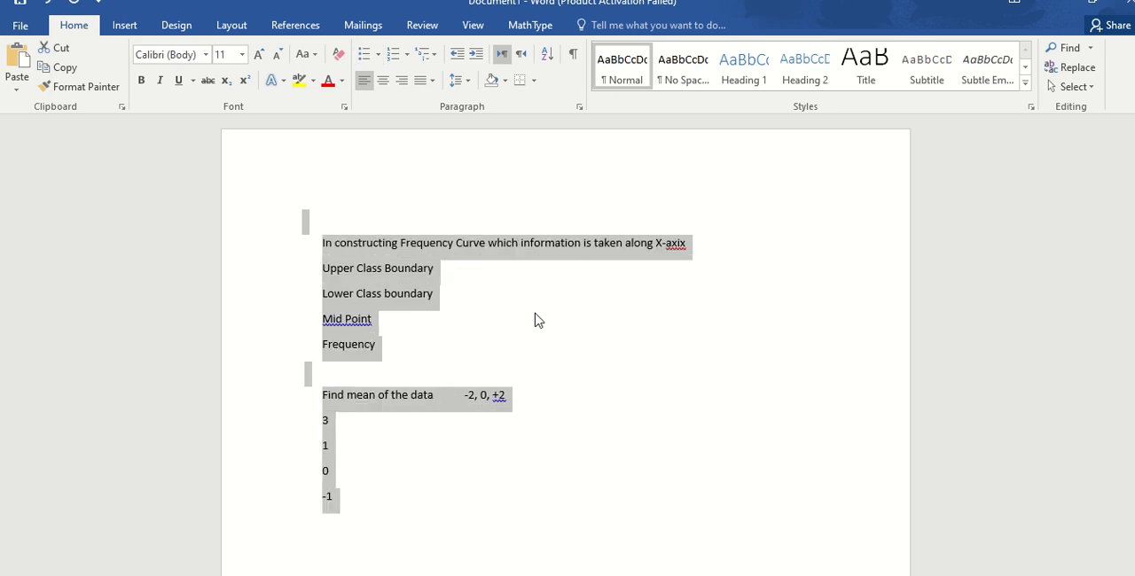
{"action": "right_click", "coordinate": [390, 299]}
{"action": "left_click", "coordinate": [417, 325]}
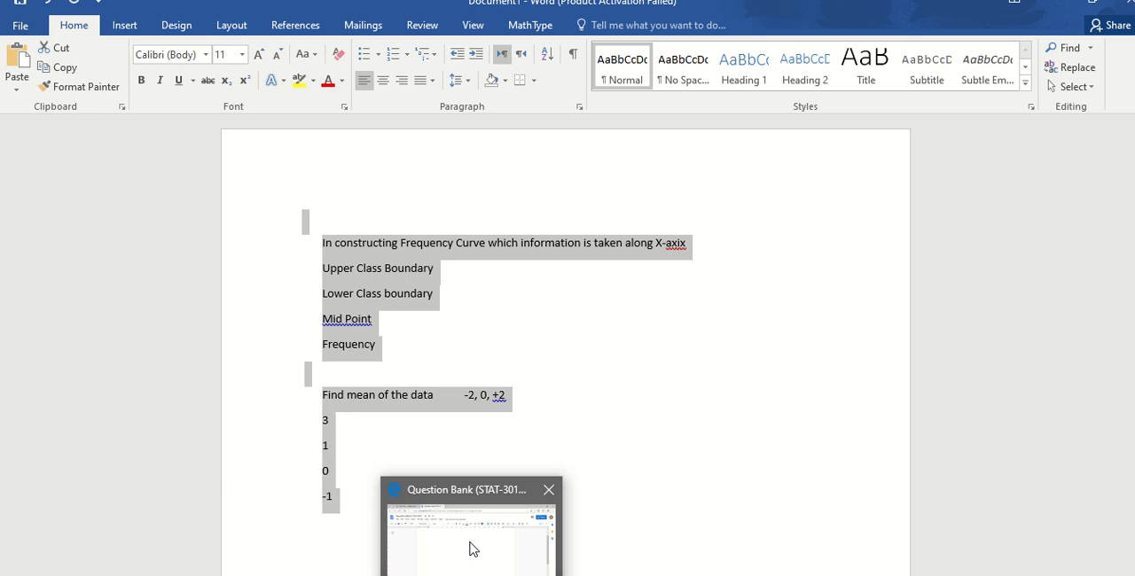
- Paste the copied text into the Question Bank (STAT-301) Google document and format the answer options of both questions as bulleted lists
{"action": "left_click", "coordinate": [468, 544]}
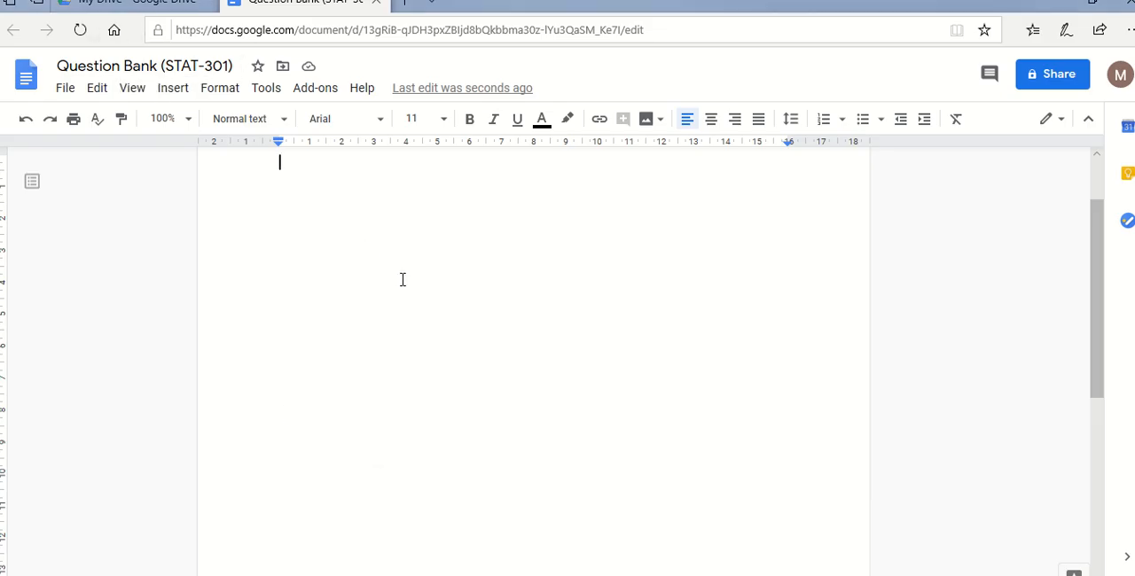
{"action": "key", "text": "ctrl+v"}
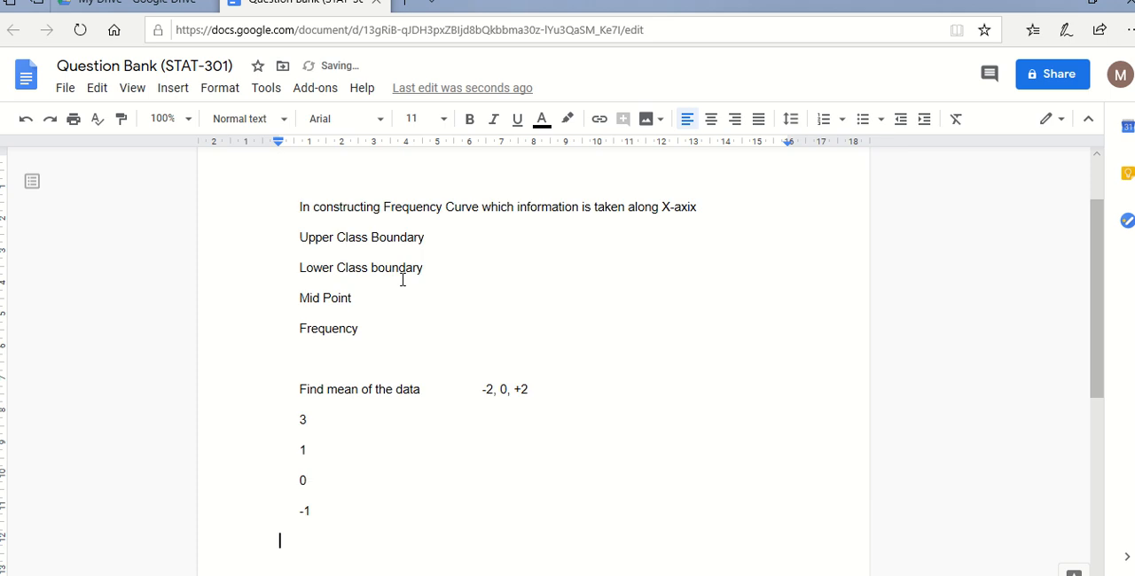
{"action": "left_click_drag", "start_coordinate": [299, 234], "coordinate": [349, 335]}
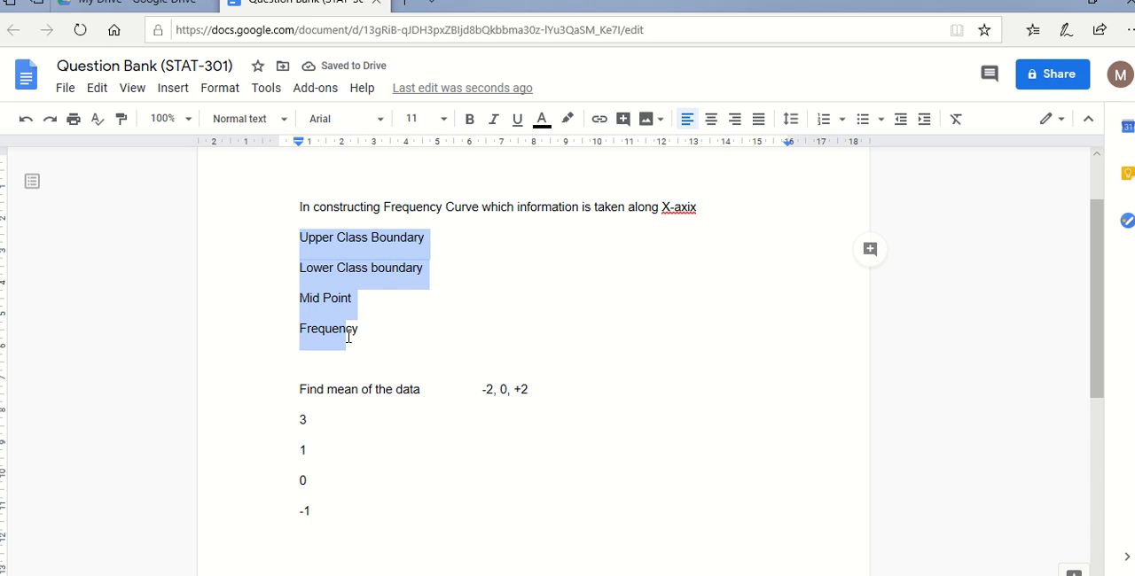
{"action": "left_click", "coordinate": [791, 120]}
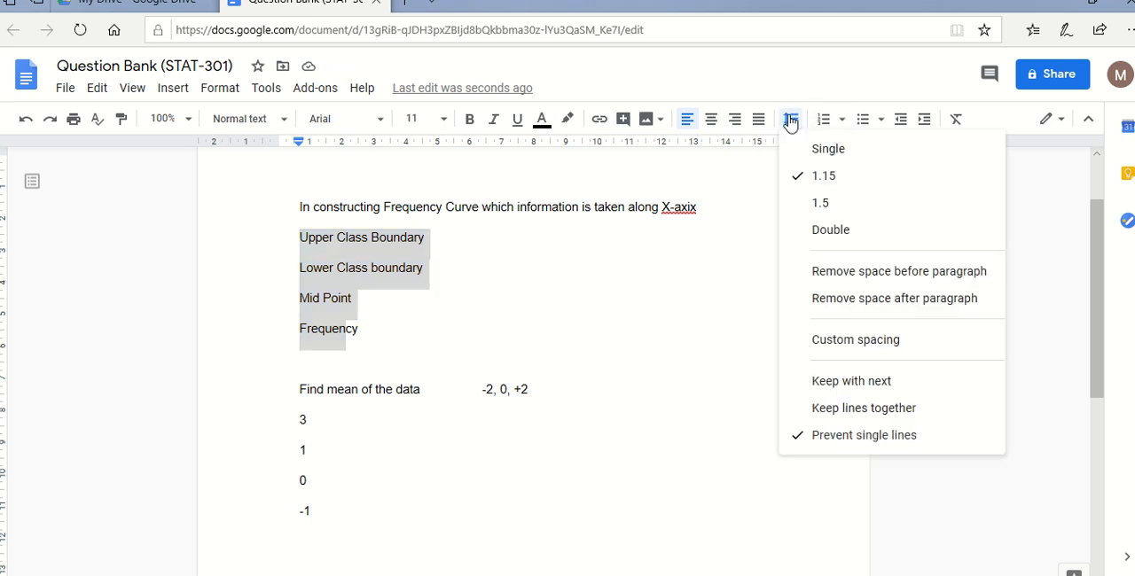
{"action": "left_click", "coordinate": [865, 119]}
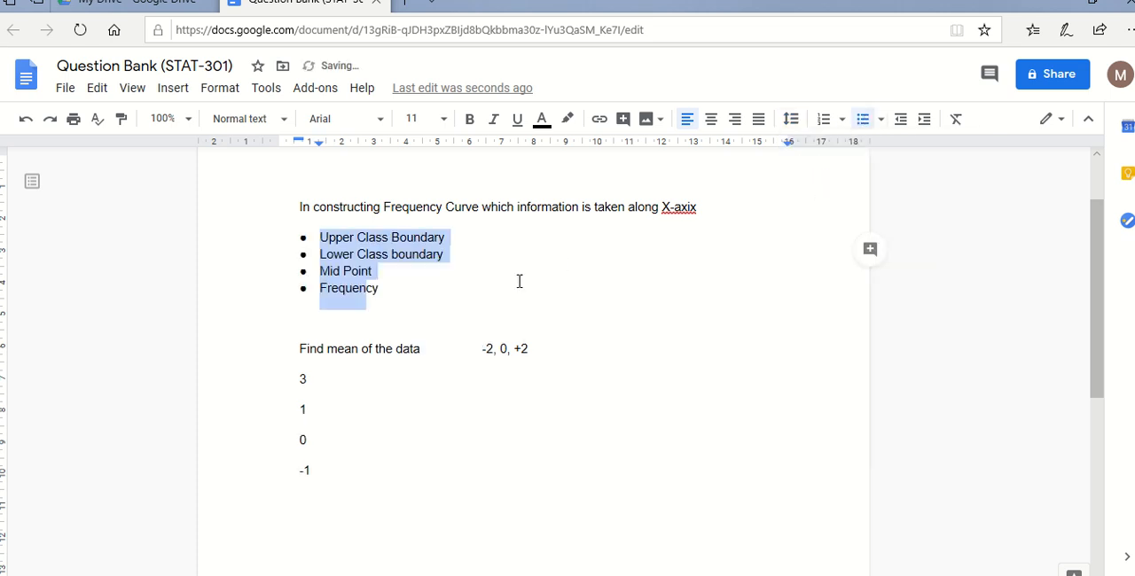
{"action": "left_click_drag", "start_coordinate": [296, 378], "coordinate": [317, 465]}
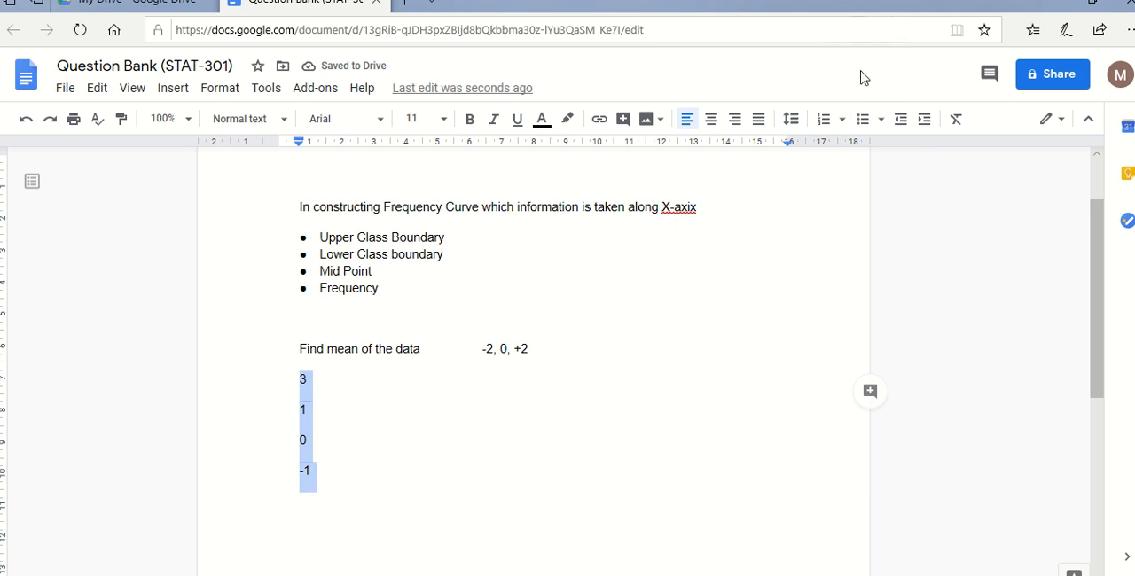
{"action": "left_click", "coordinate": [858, 121]}
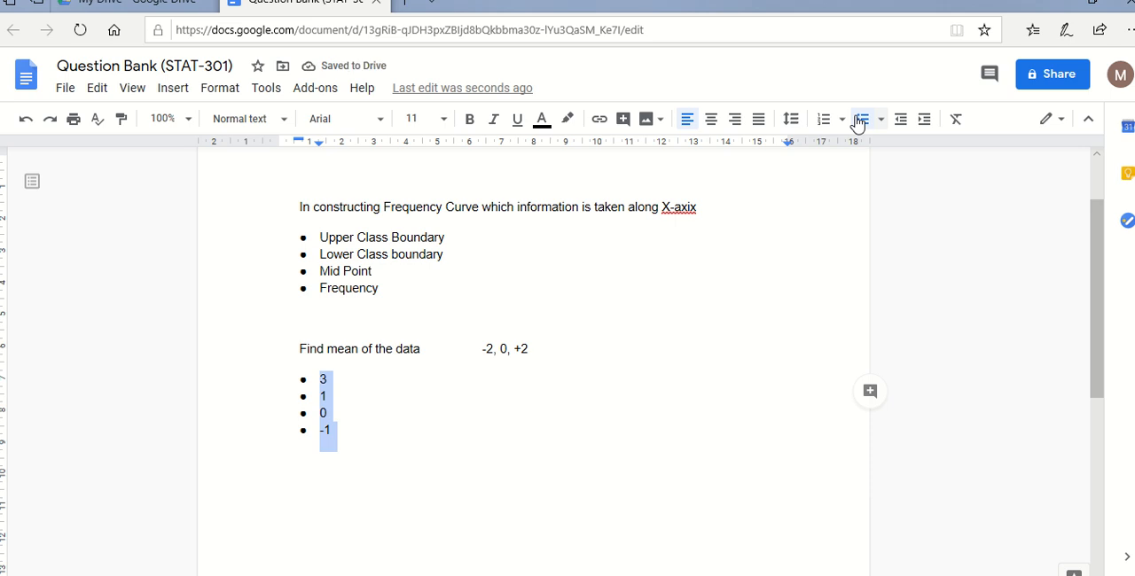
- Check the line layout from the Frequency Curve question to the mean question, including the blank line between them
{"action": "left_click", "coordinate": [300, 206]}
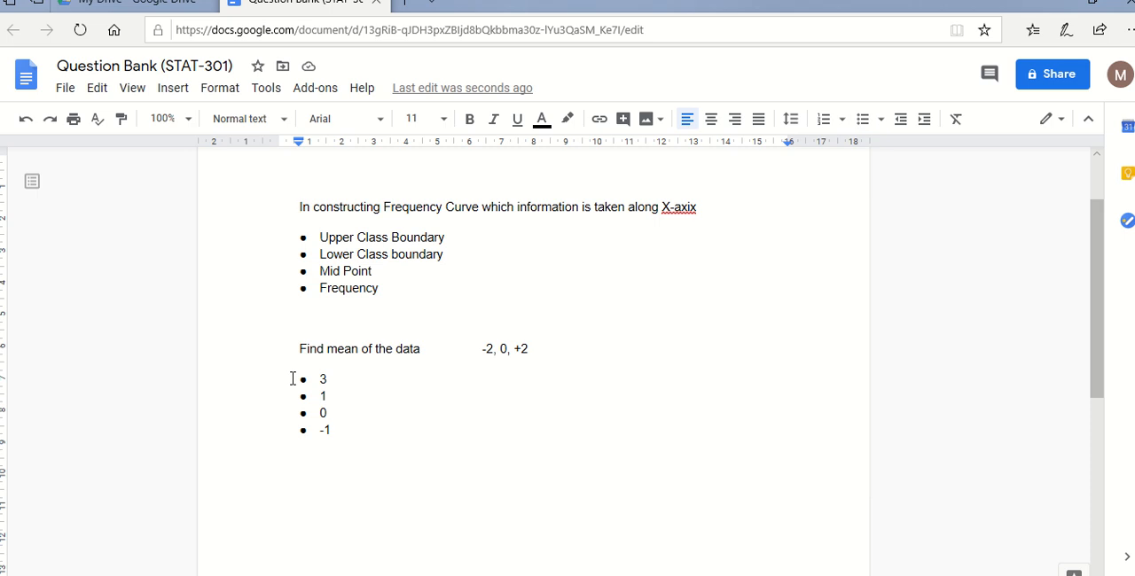
{"action": "key", "text": "Down"}
{"action": "key", "text": "Down"}
{"action": "key", "text": "Up"}
{"action": "key", "text": "Up"}
{"action": "key", "text": "Down"}
{"action": "key", "text": "Down"}
{"action": "key", "text": "Down"}
{"action": "key", "text": "Down"}
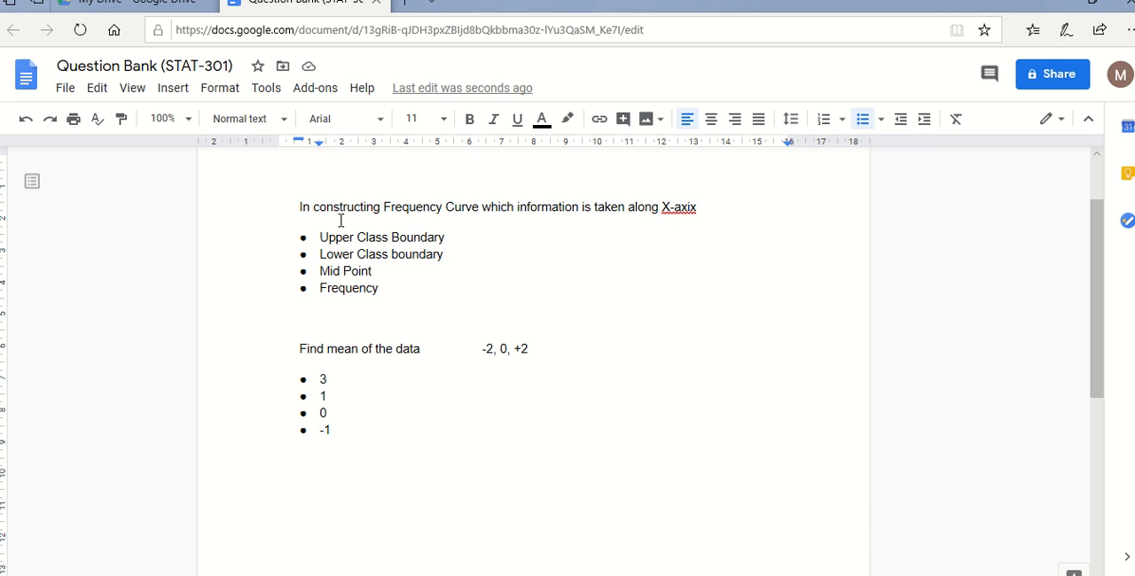
{"action": "key", "text": "Down"}
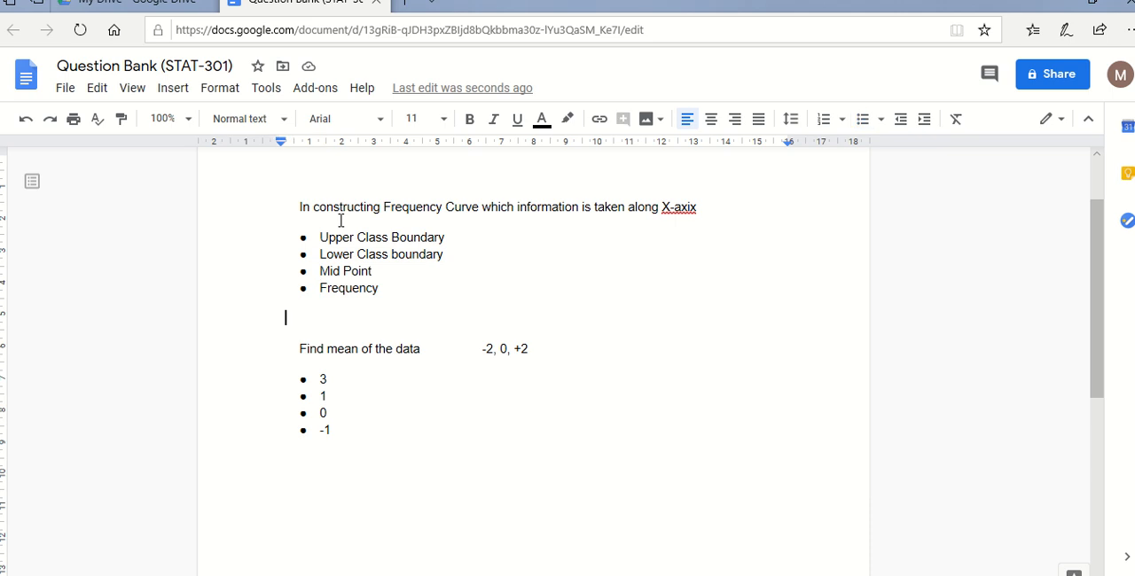
{"action": "key", "text": "Down"}
- Switch to the PowerPoint Requirements slide and review the points on writing questions in Google Docs and converting them to a question bank
{"action": "key", "text": "alt+Tab"}
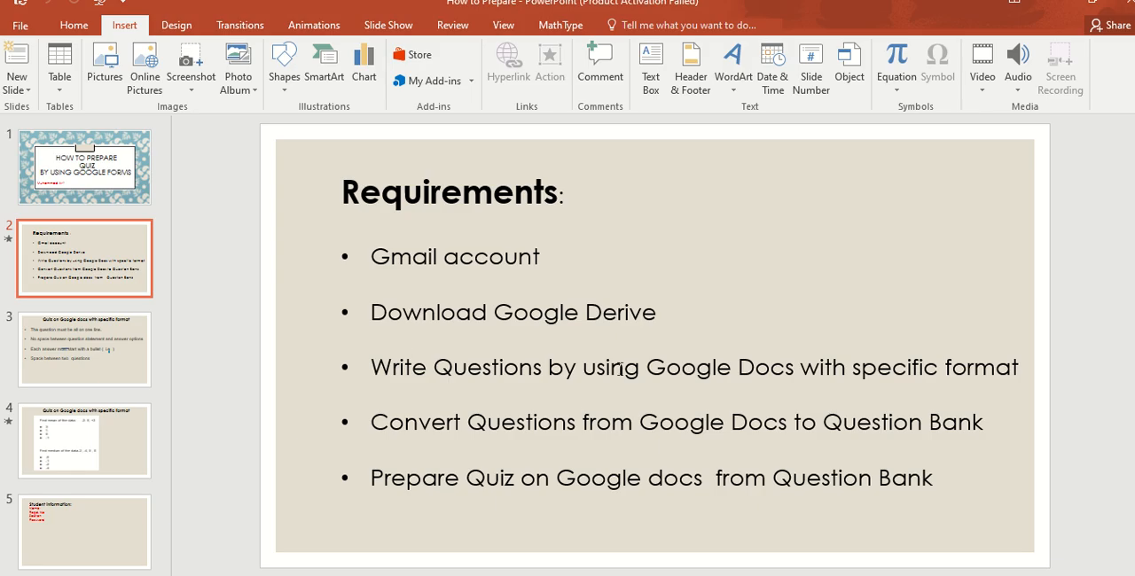
{"action": "left_click_drag", "start_coordinate": [642, 371], "coordinate": [1042, 381]}
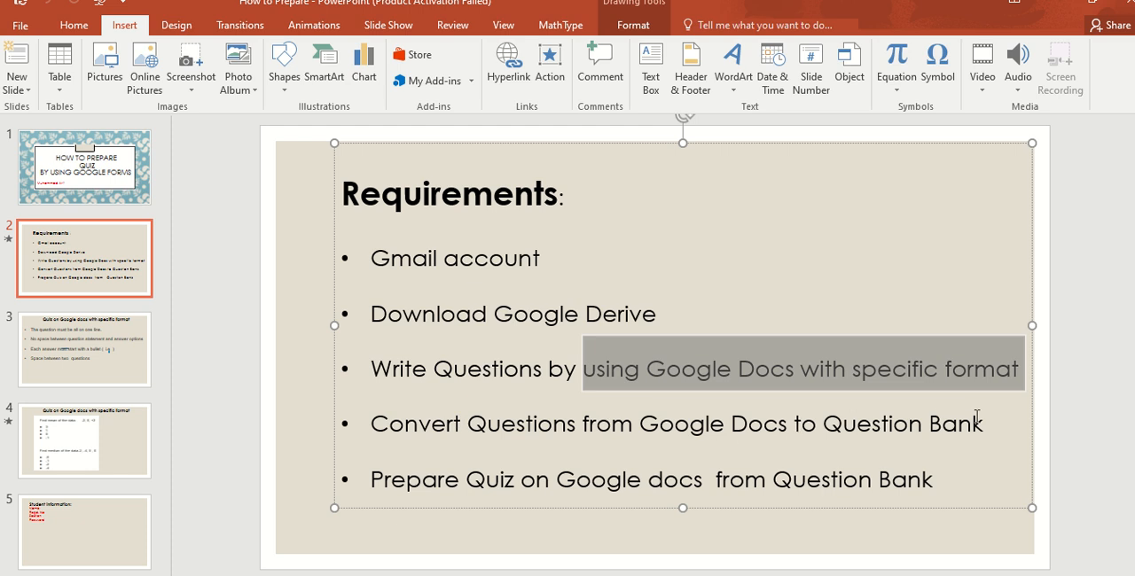
{"action": "left_click", "coordinate": [640, 425]}
{"action": "left_click_drag", "start_coordinate": [640, 425], "coordinate": [778, 427]}
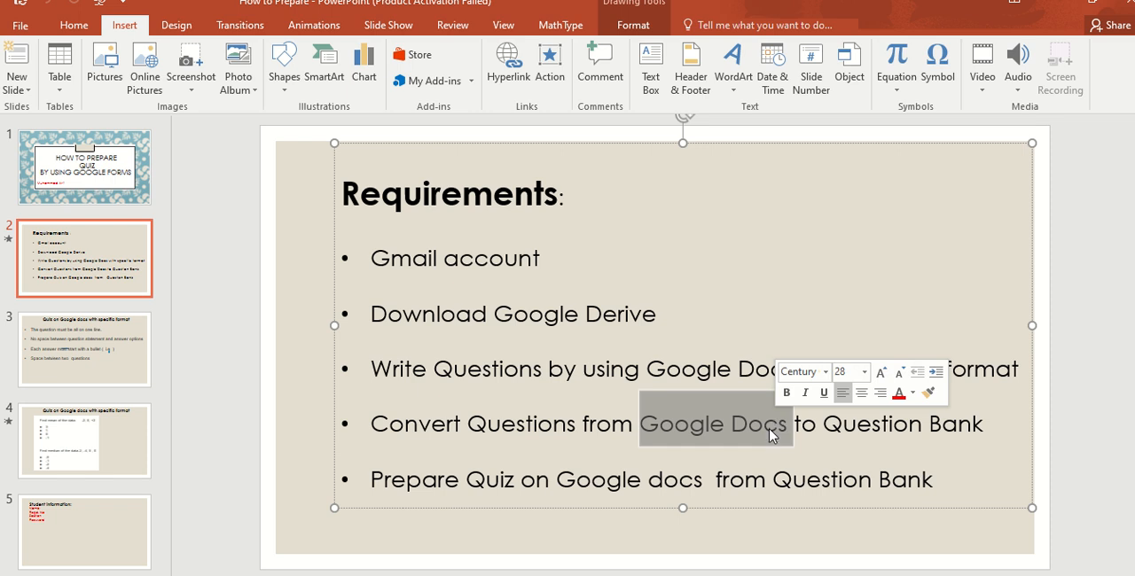
- Switch back to the browser and create a blank Google Form from My Drive
{"action": "key", "text": "alt+Tab"}
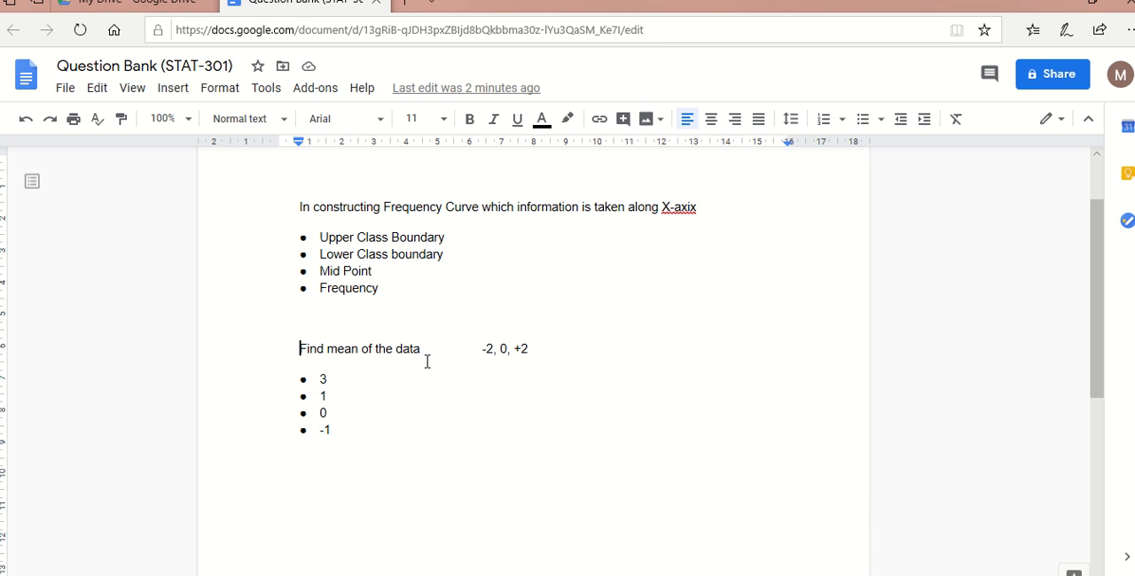
{"action": "left_click", "coordinate": [66, 9]}
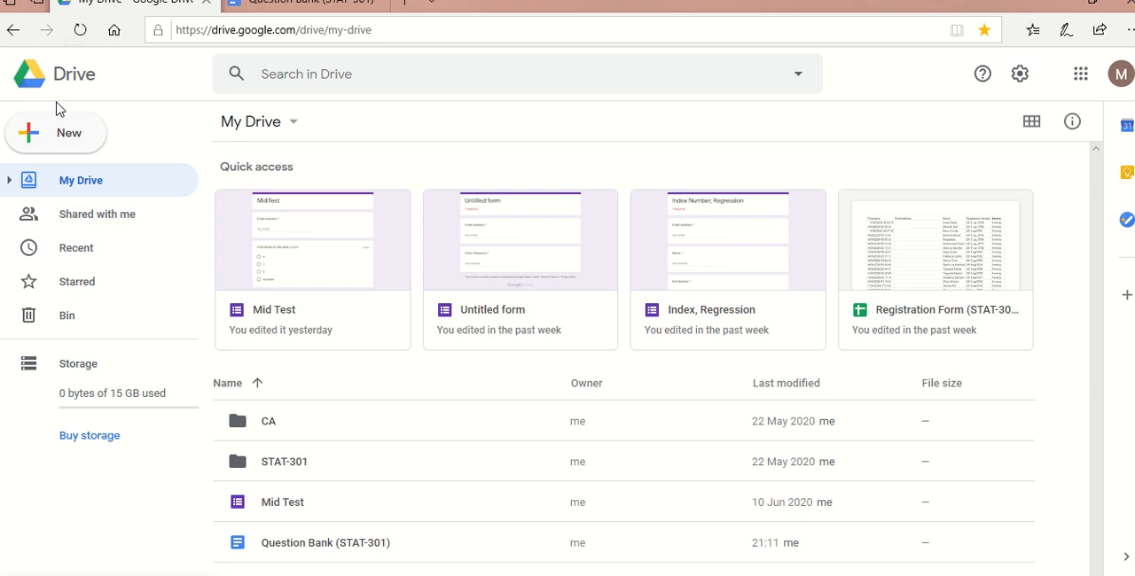
{"action": "left_click", "coordinate": [67, 134]}
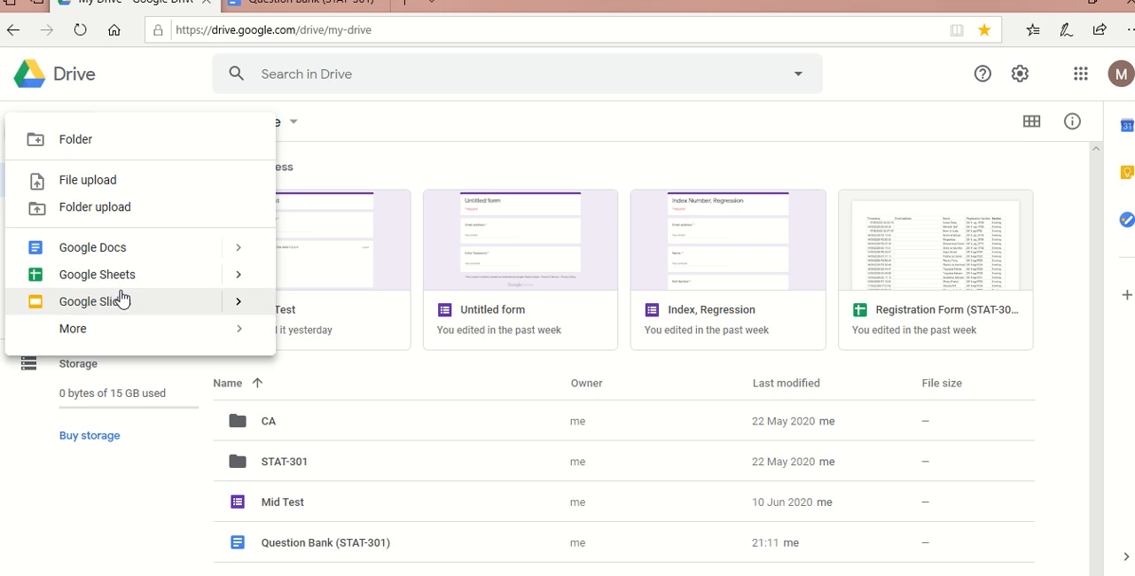
{"action": "mouse_move", "coordinate": [98, 329]}
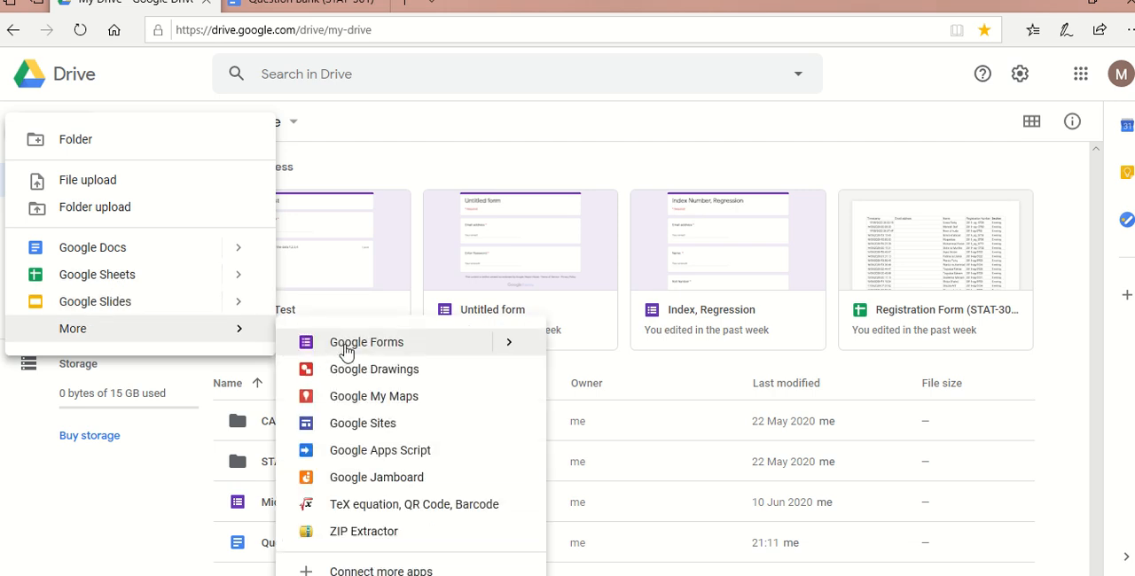
{"action": "mouse_move", "coordinate": [513, 351]}
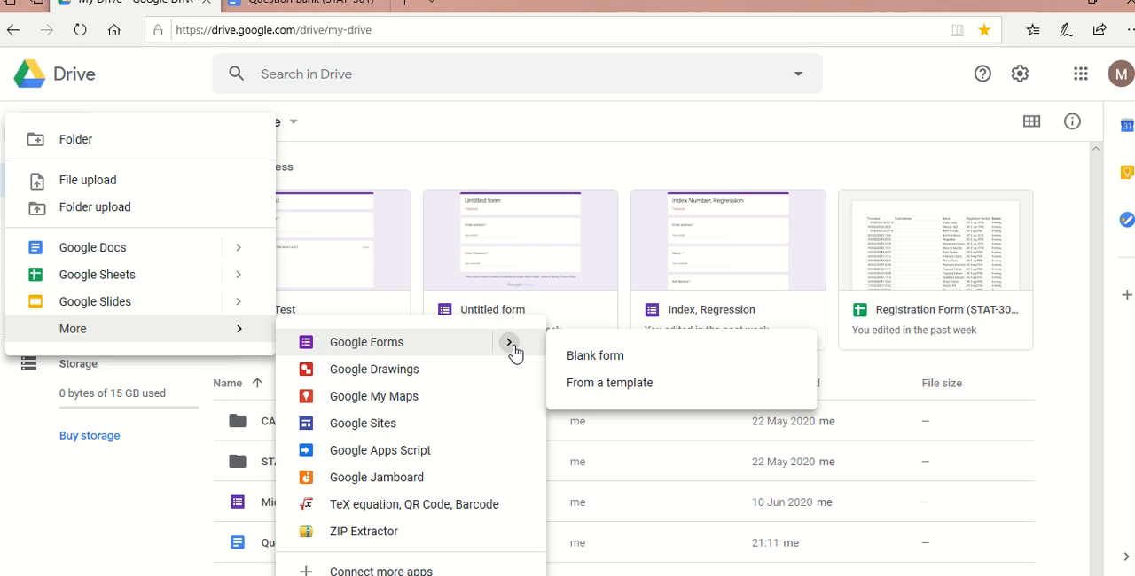
{"action": "left_click", "coordinate": [570, 357]}
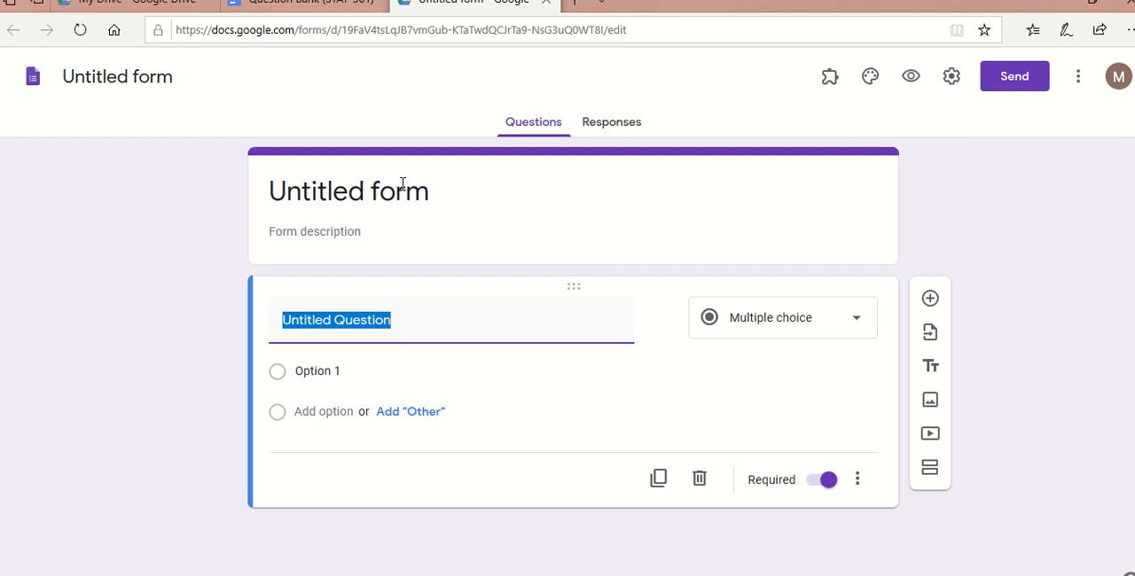
- Name the form Question Bank (STAT-301) and apply the same text as its title
{"action": "left_click", "coordinate": [150, 74]}
{"action": "left_click", "coordinate": [165, 78]}
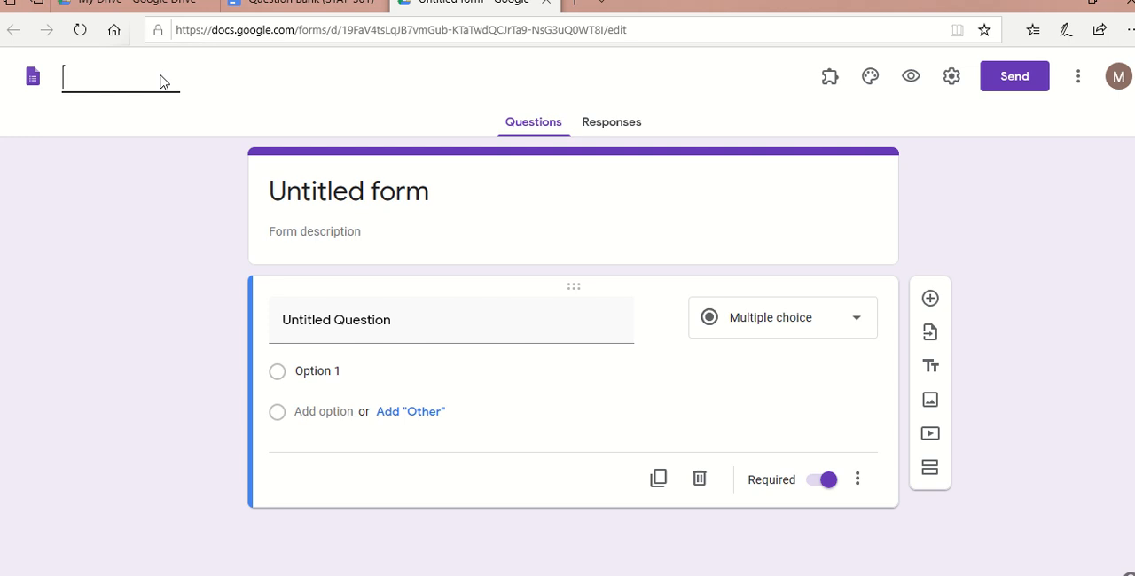
{"action": "type", "text": "Question"}
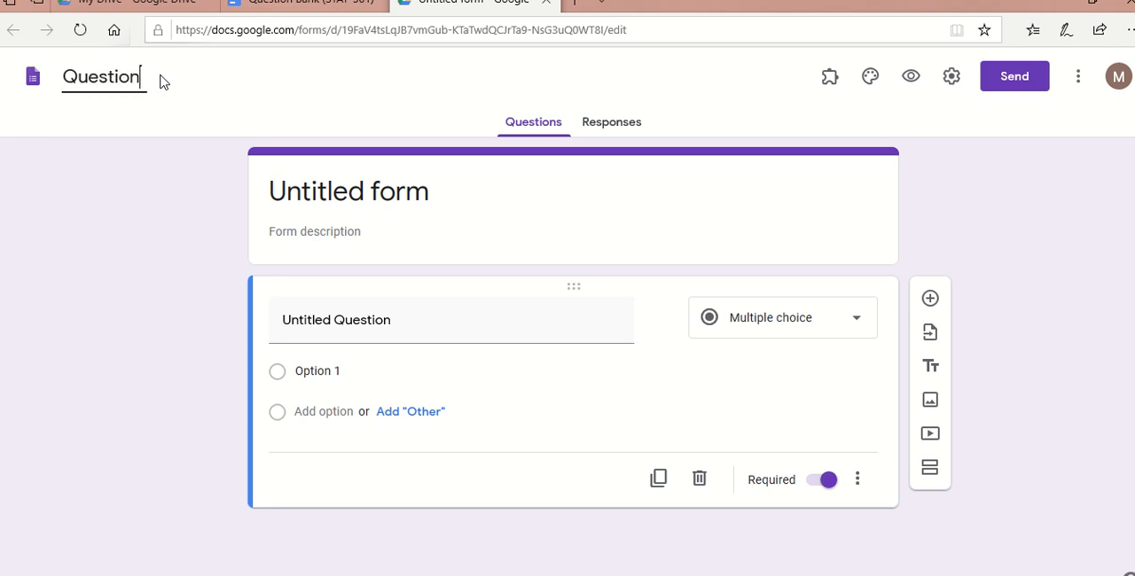
{"action": "type", "text": " Bank"}
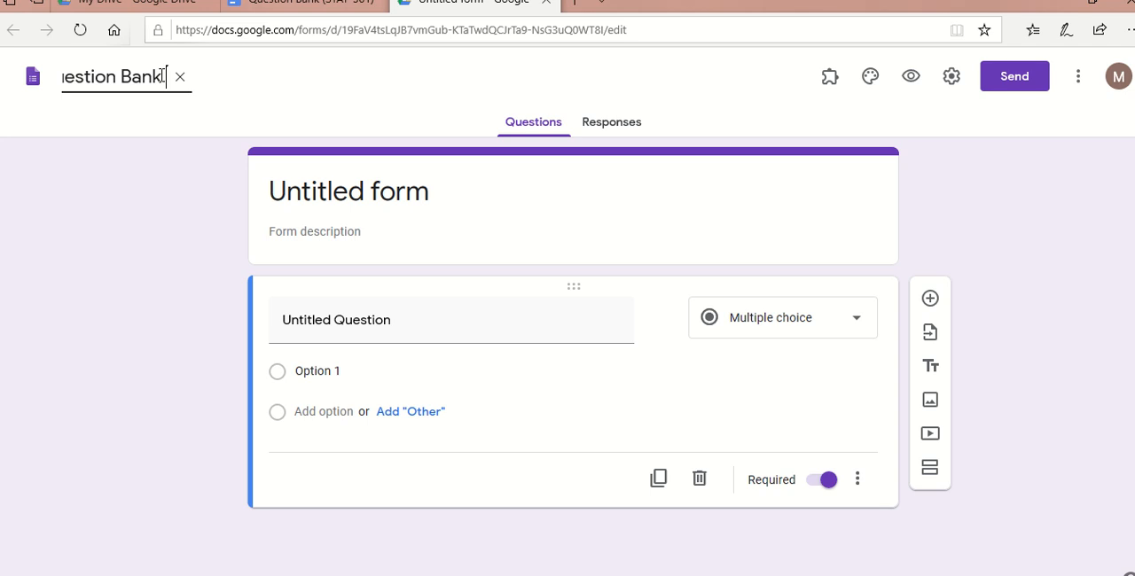
{"action": "type", "text": "(stat"}
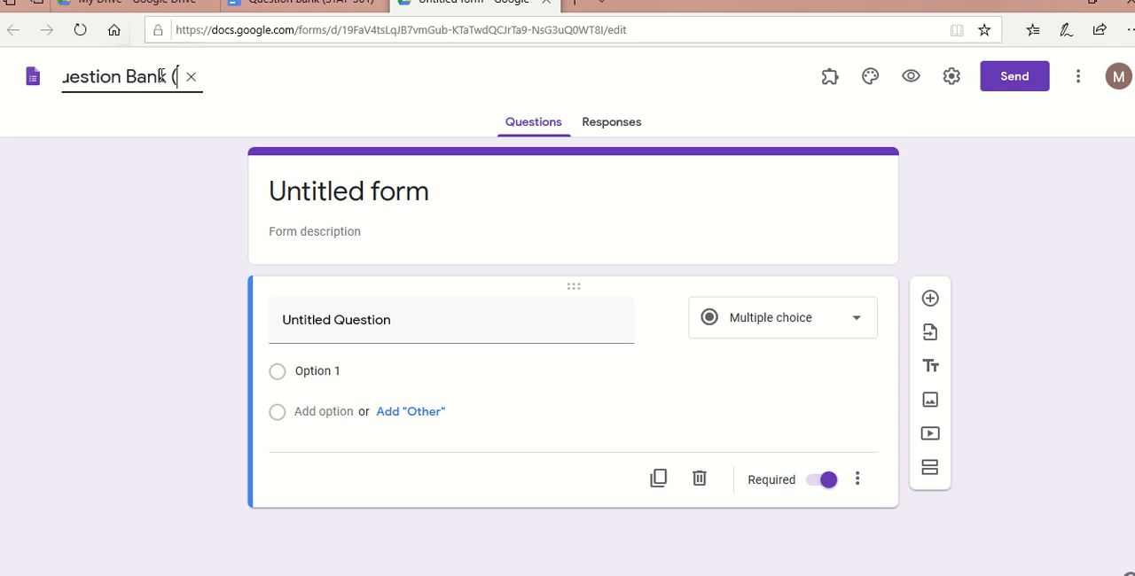
{"action": "key", "text": "BackSpace"}
{"action": "key", "text": "BackSpace"}
{"action": "key", "text": "BackSpace"}
{"action": "key", "text": "BackSpace"}
{"action": "type", "text": "STAT-"}
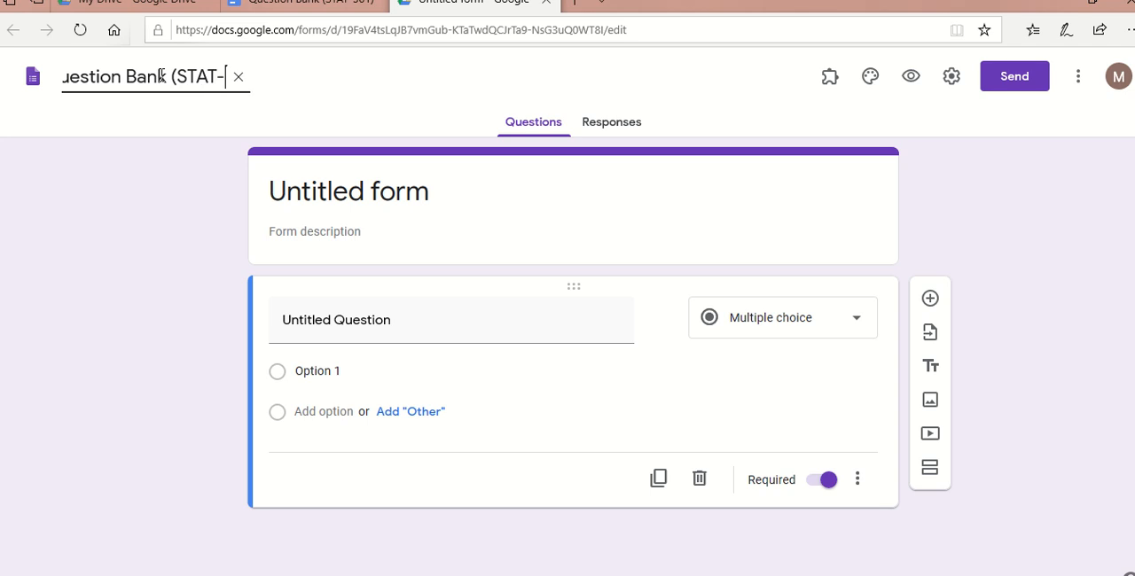
{"action": "type", "text": "301)"}
{"action": "left_click", "coordinate": [344, 200]}
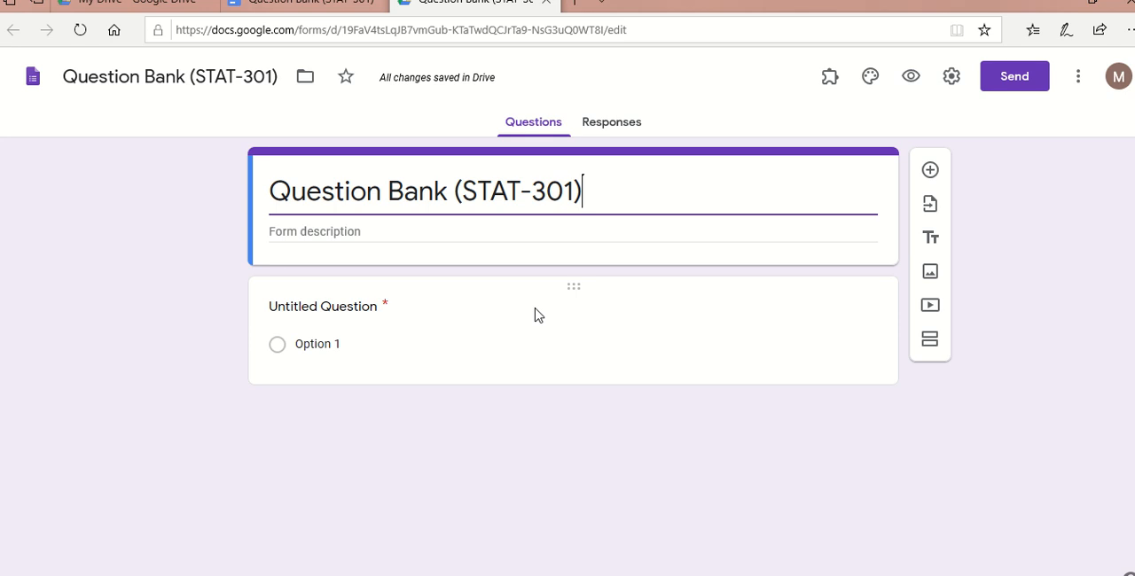
{"action": "left_click", "coordinate": [345, 8]}
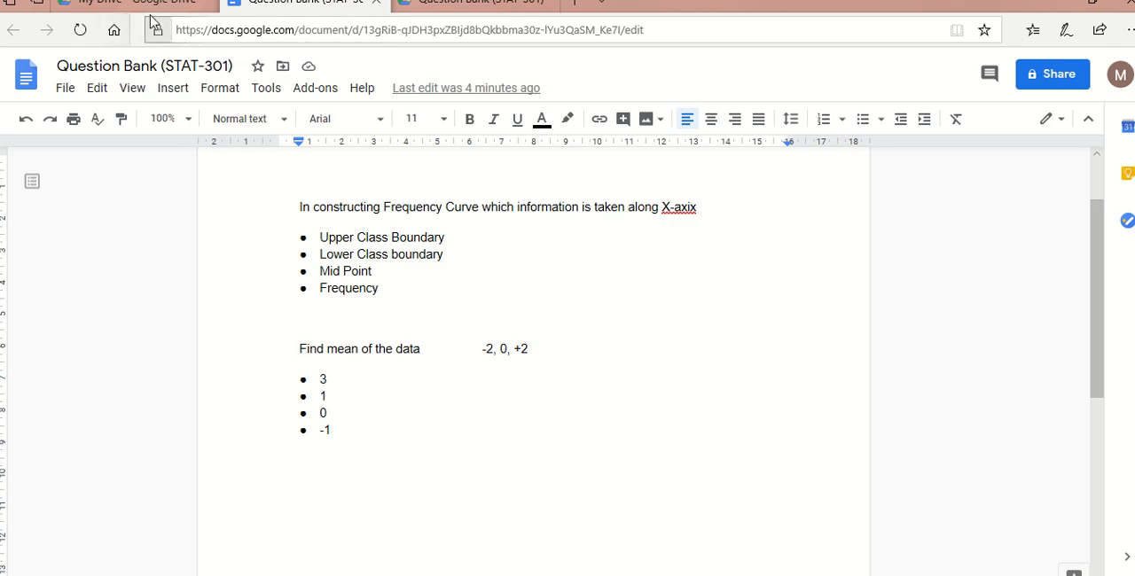
{"action": "left_click", "coordinate": [149, 9]}
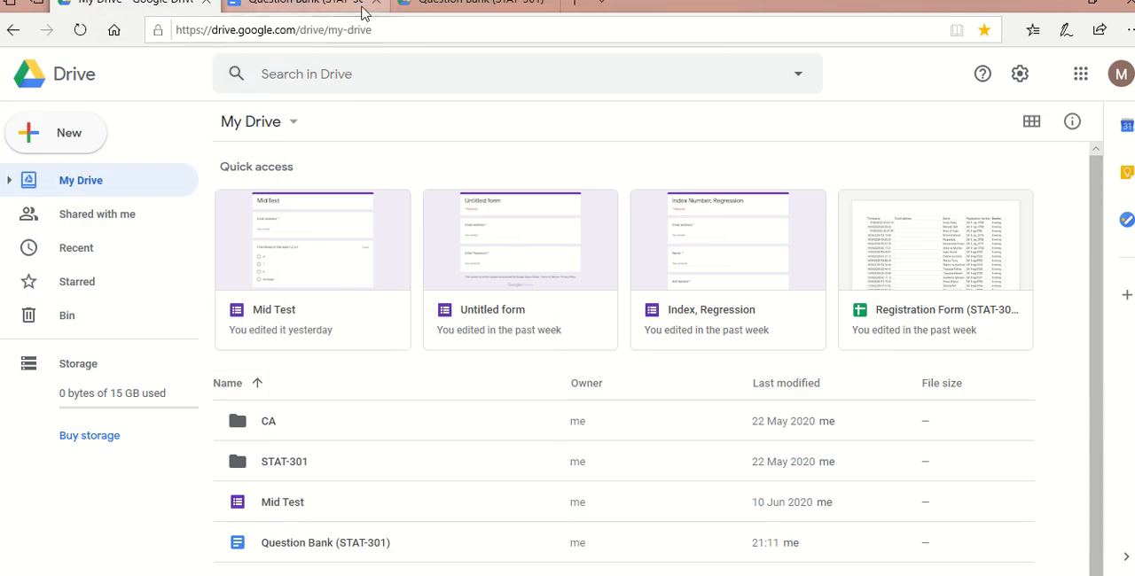
{"action": "left_click", "coordinate": [408, 9]}
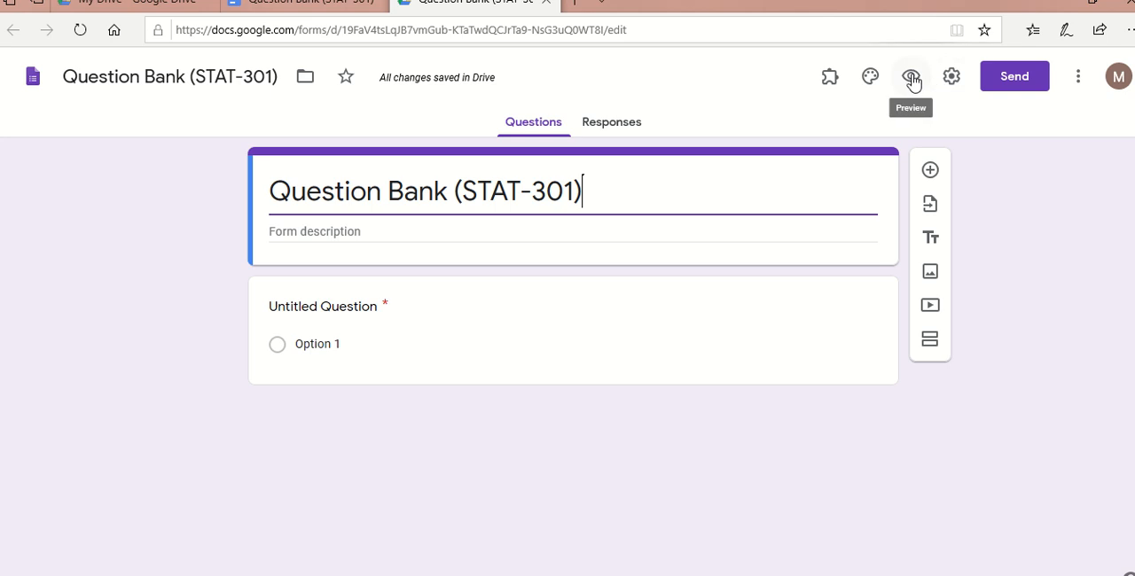
- Start the Form Builder add-on in the form and choose Google Docs as the import source
{"action": "left_click", "coordinate": [827, 78]}
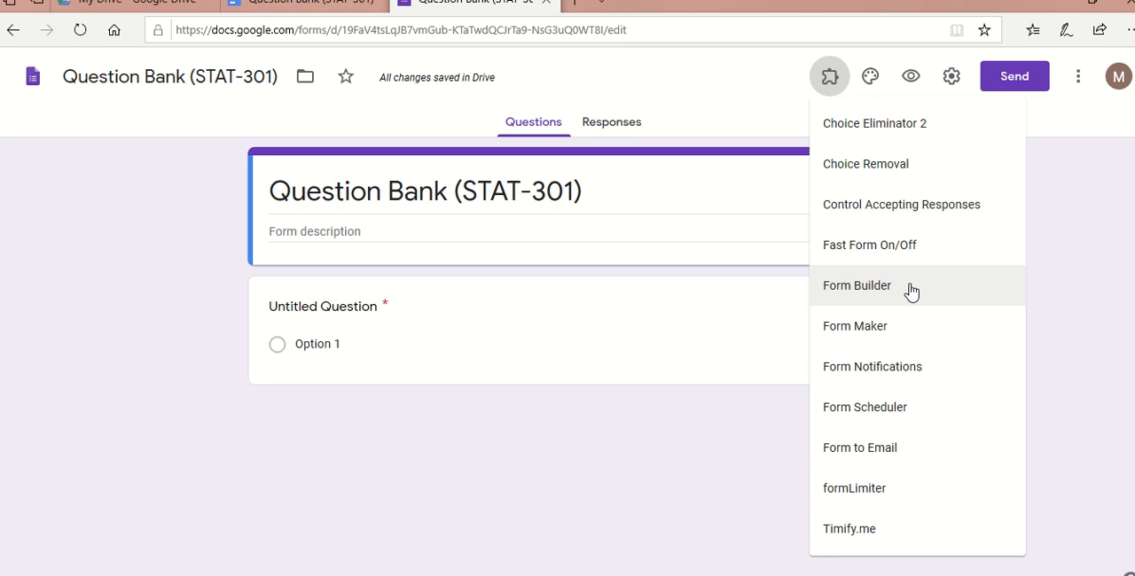
{"action": "left_click", "coordinate": [886, 287]}
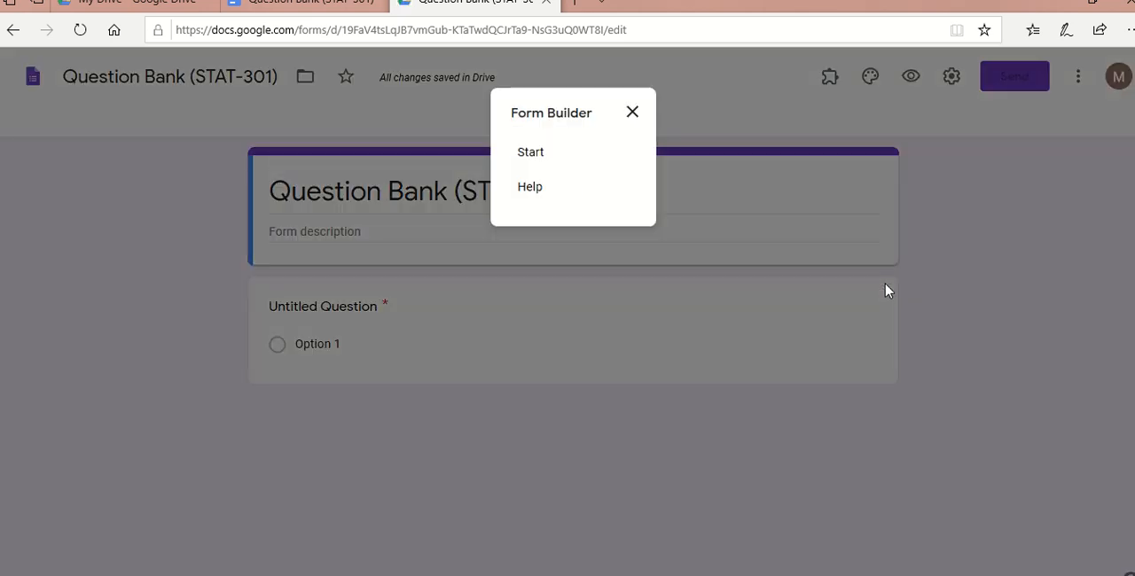
{"action": "left_click", "coordinate": [532, 153]}
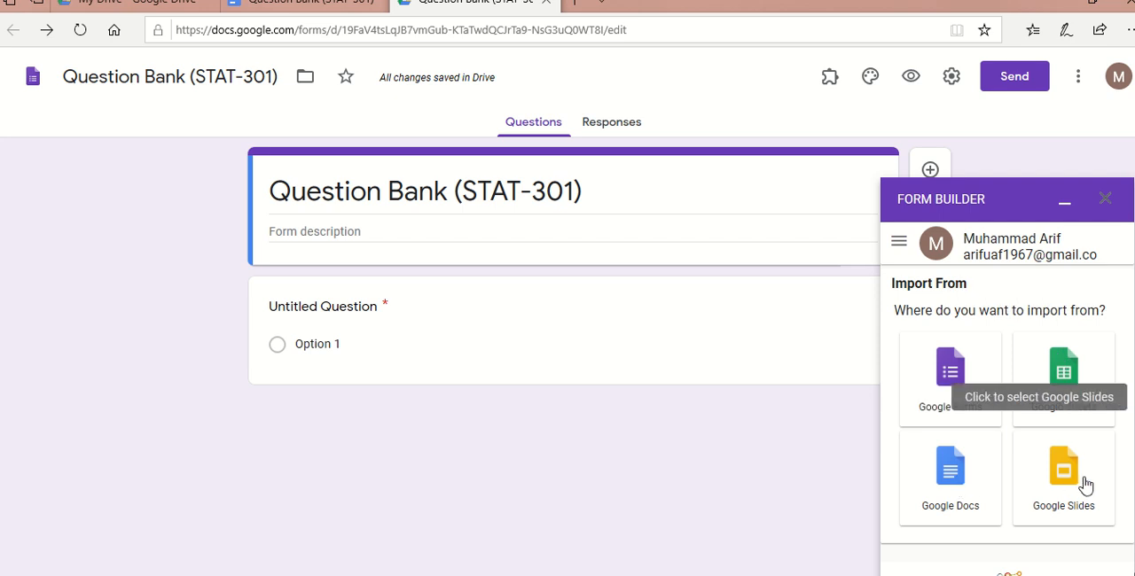
{"action": "left_click", "coordinate": [966, 477]}
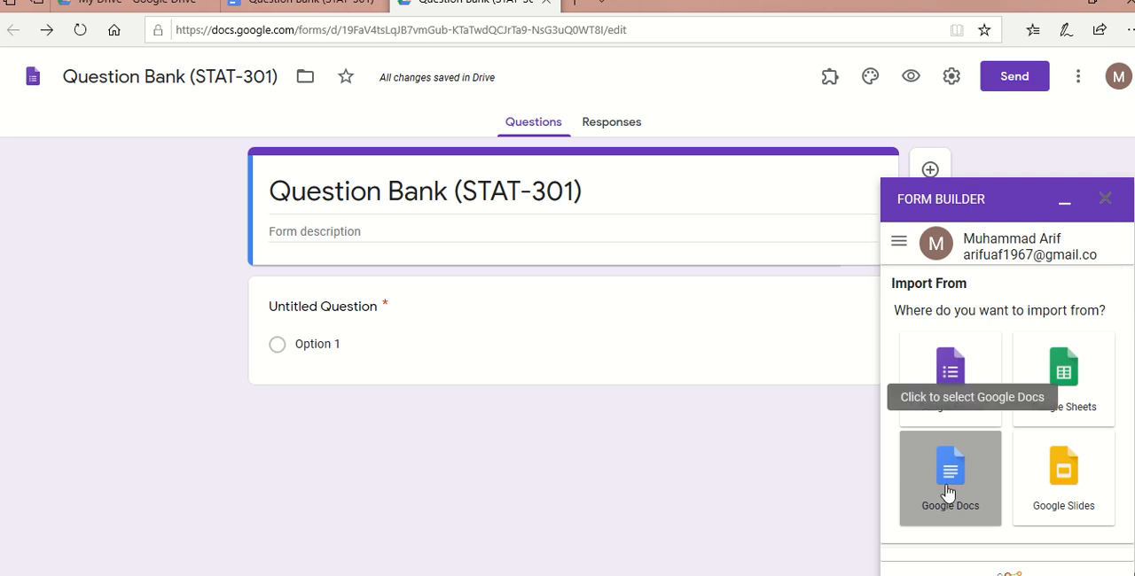
- Close the Question Bank (STAT-301) Google document and open Form Builder's file selection for importing from Google Docs
{"action": "left_click", "coordinate": [362, 6]}
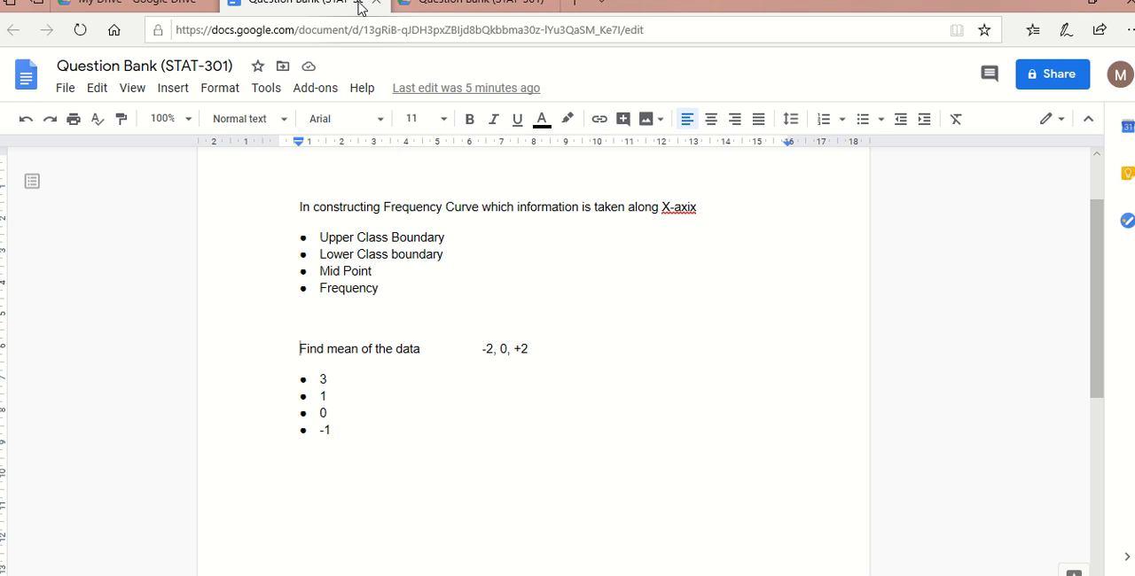
{"action": "left_click", "coordinate": [376, 3]}
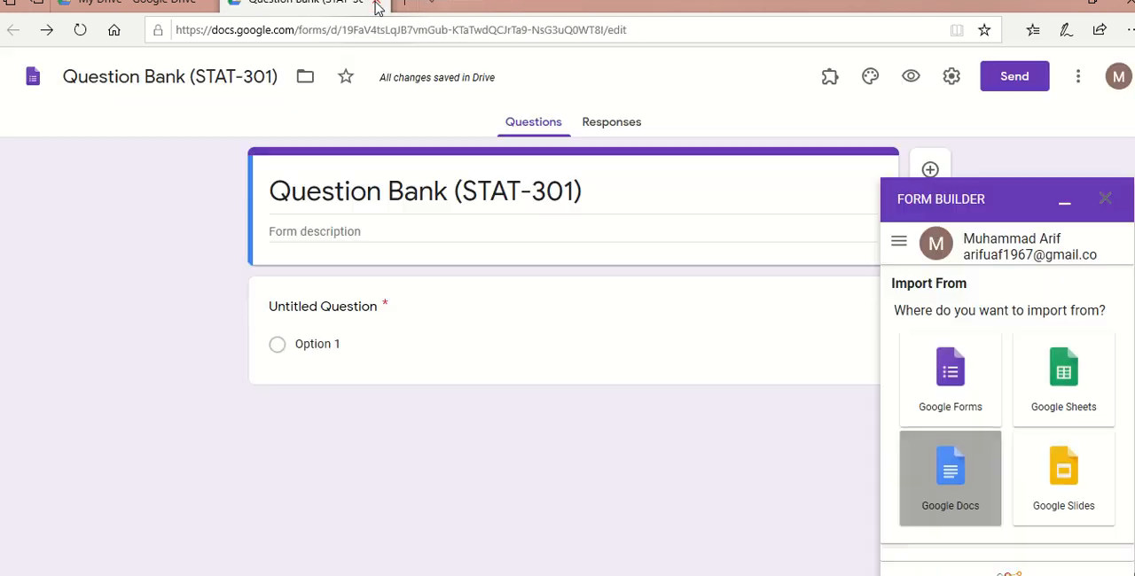
{"action": "left_click", "coordinate": [948, 470]}
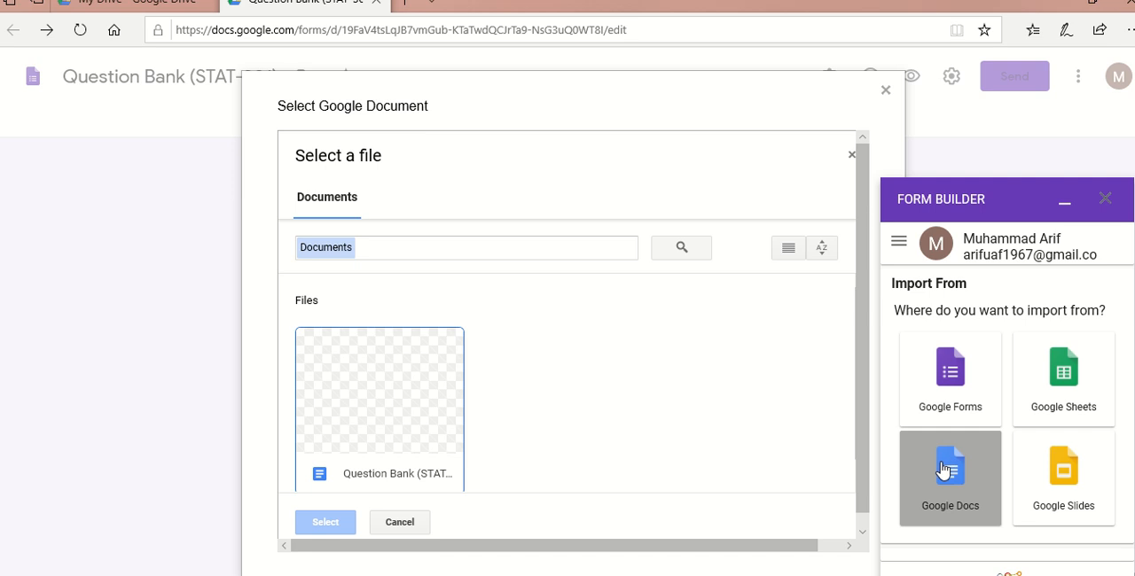
- Select the Question Bank (STAT-301) document as the Google Docs file to import from
{"action": "left_click", "coordinate": [432, 401]}
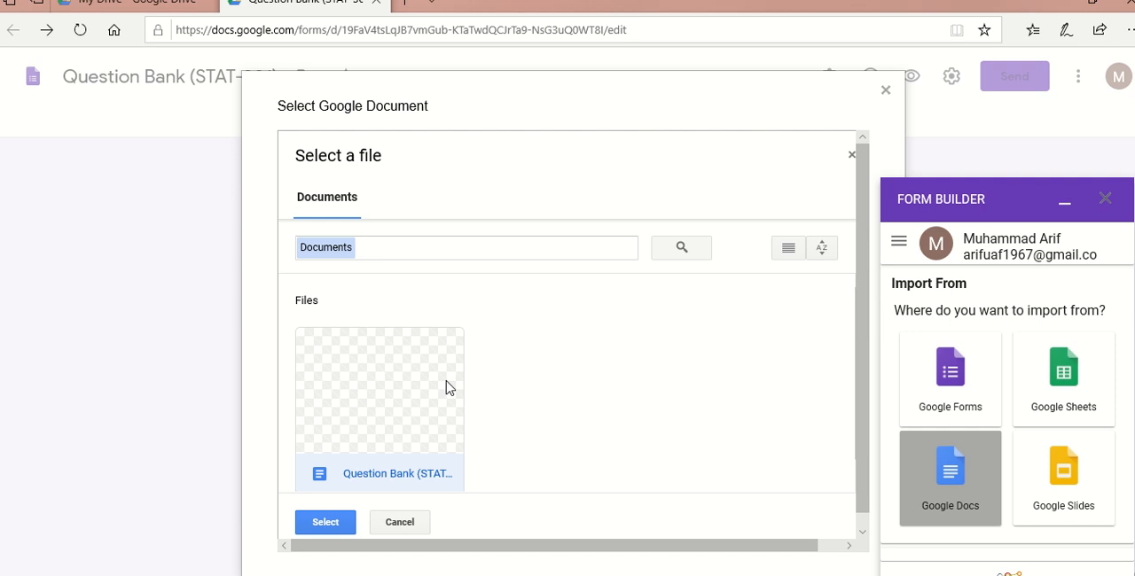
{"action": "left_click", "coordinate": [565, 352]}
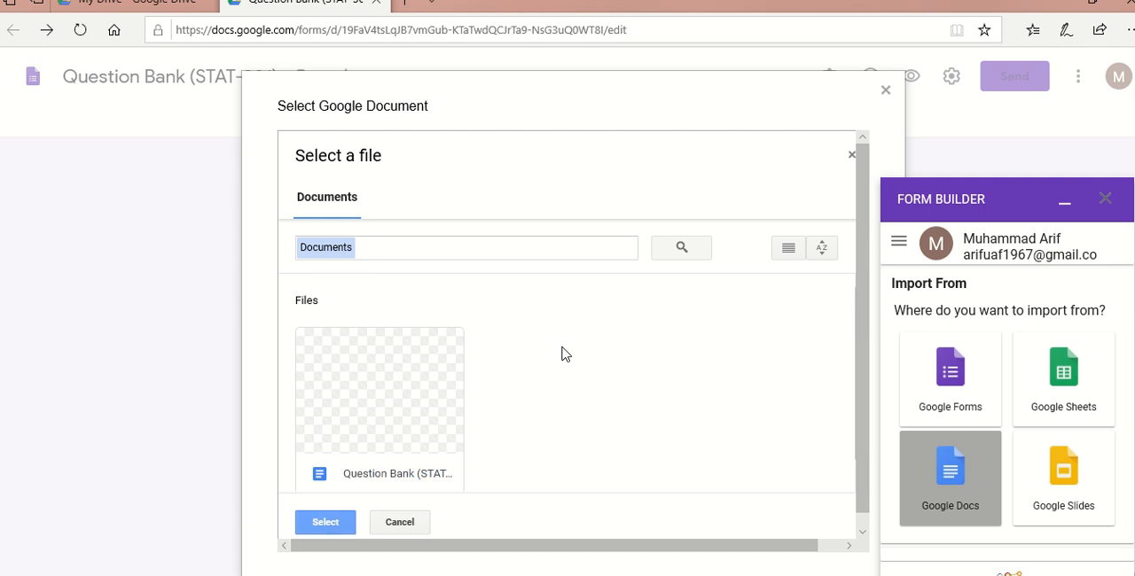
{"action": "left_click", "coordinate": [367, 401]}
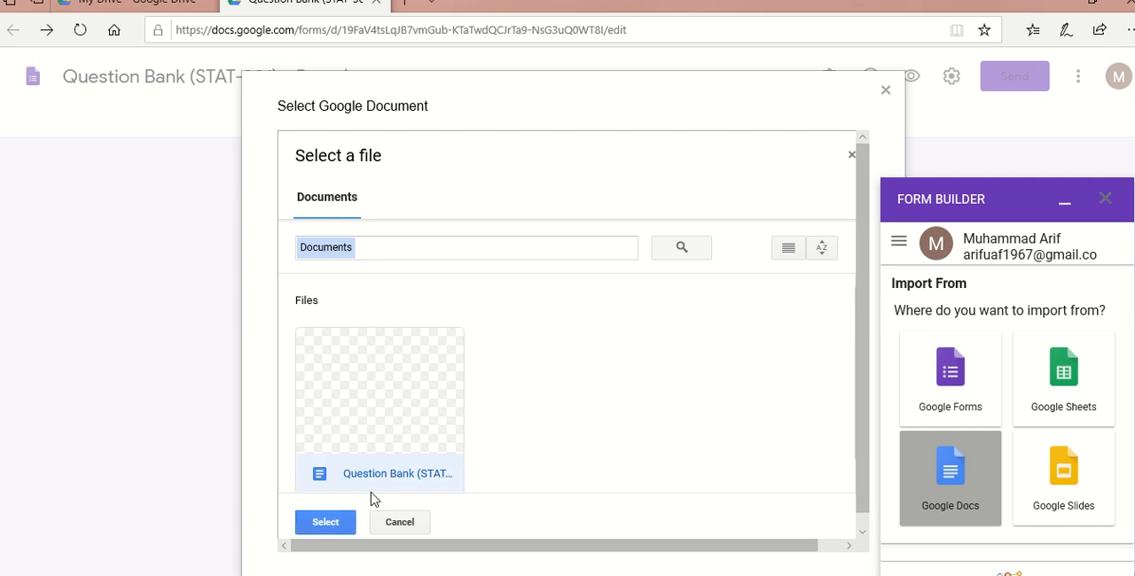
{"action": "left_click", "coordinate": [326, 523]}
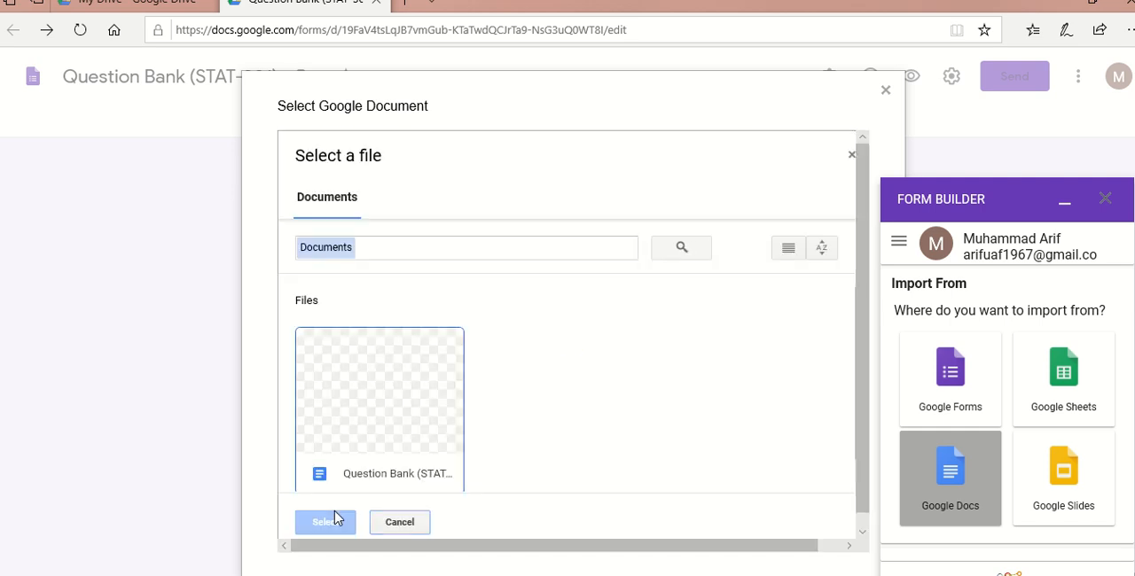
{"action": "left_click", "coordinate": [340, 452]}
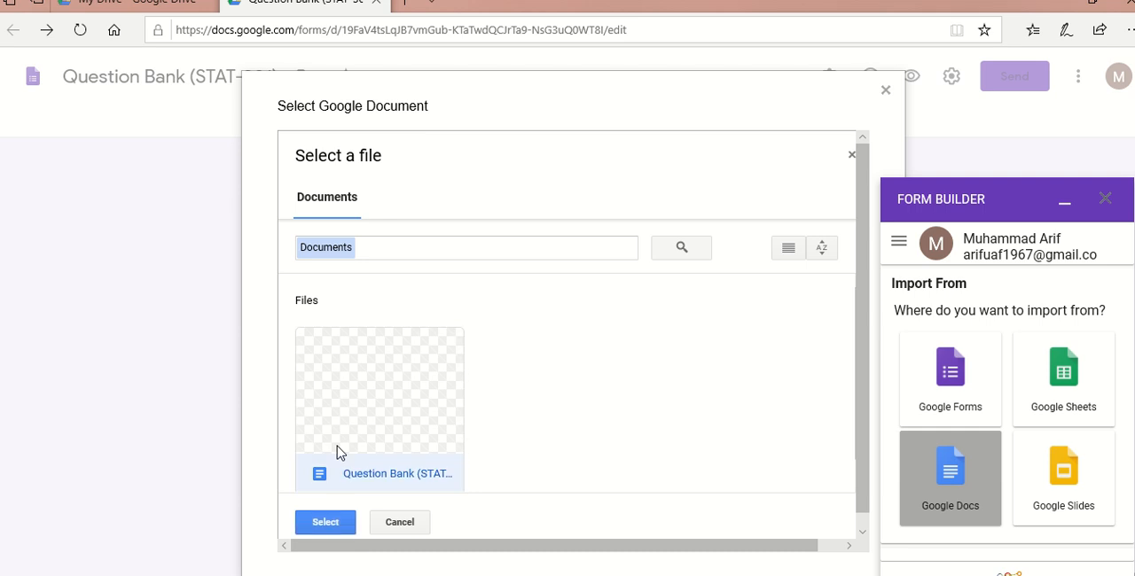
{"action": "left_click", "coordinate": [335, 520]}
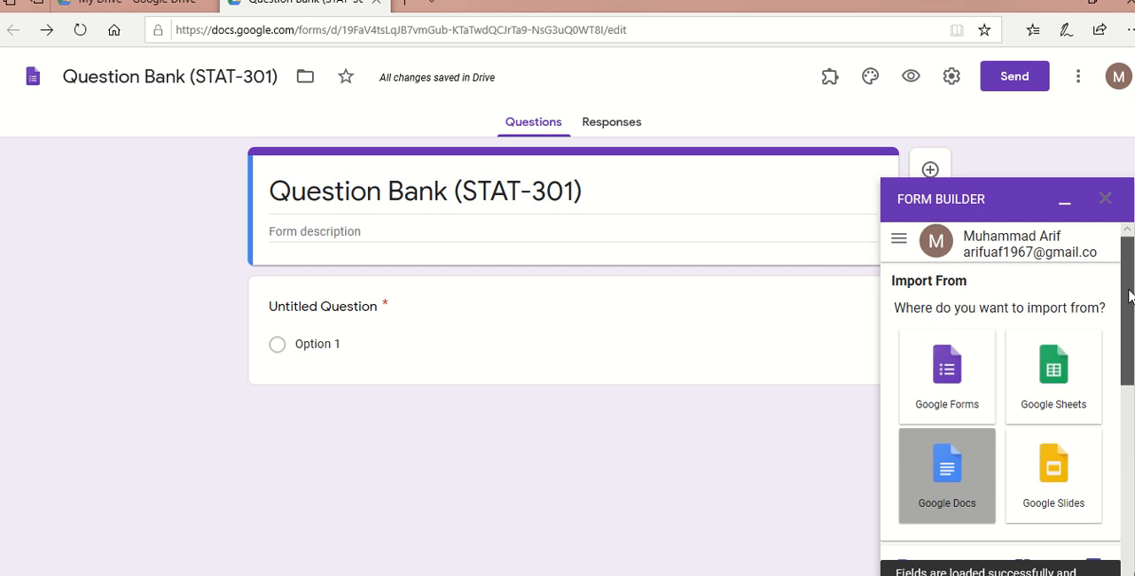
- Import both listed questions, the frequency curve one and the mean one, from the document into the form
{"action": "left_click_drag", "start_coordinate": [1126, 298], "coordinate": [1132, 411]}
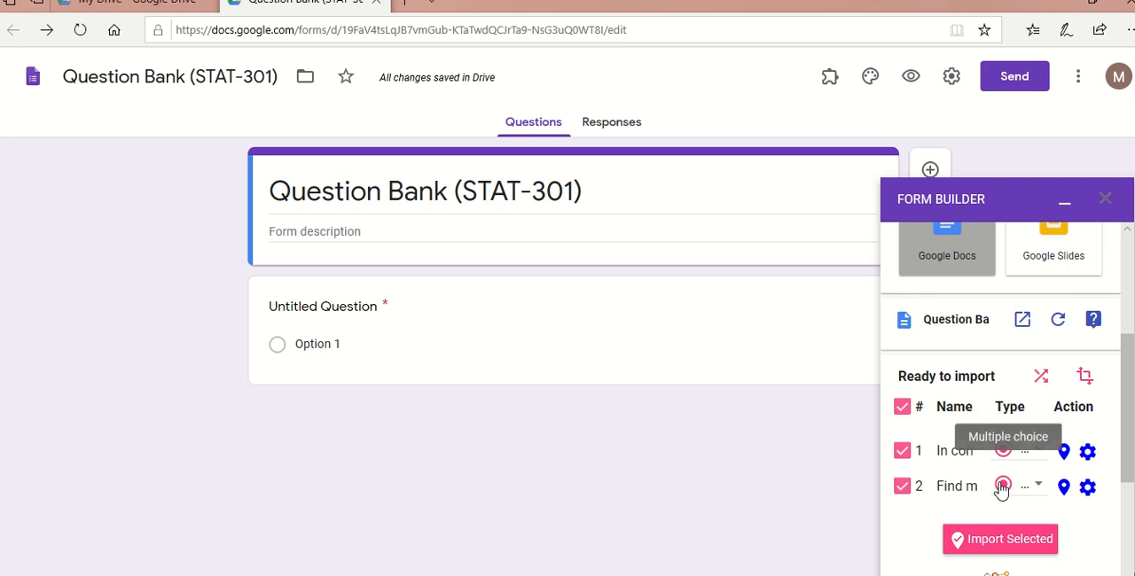
{"action": "left_click", "coordinate": [902, 450]}
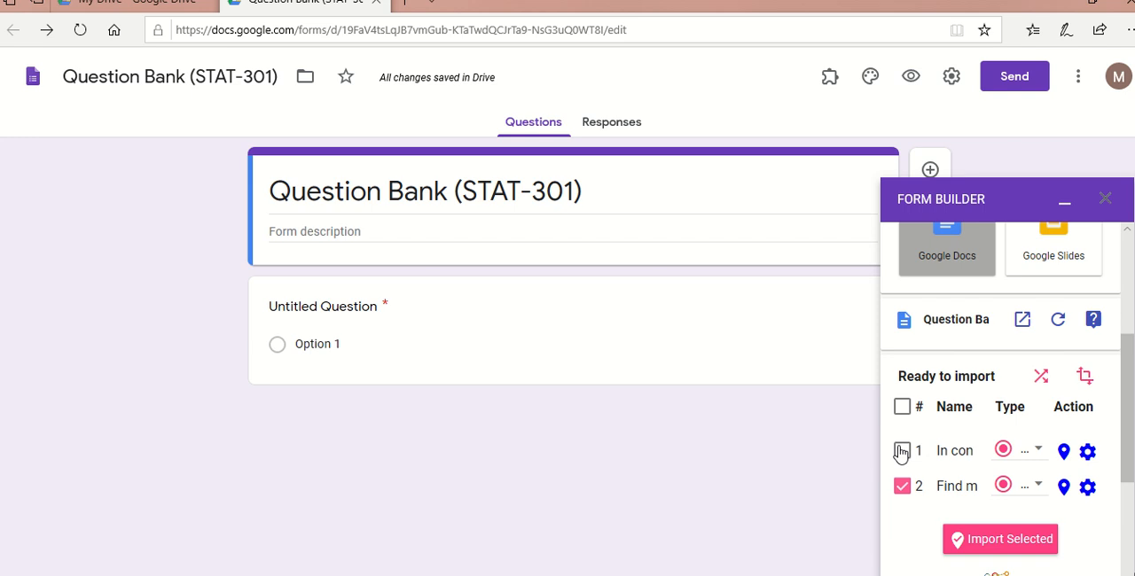
{"action": "left_click", "coordinate": [901, 450]}
{"action": "left_click", "coordinate": [1025, 543]}
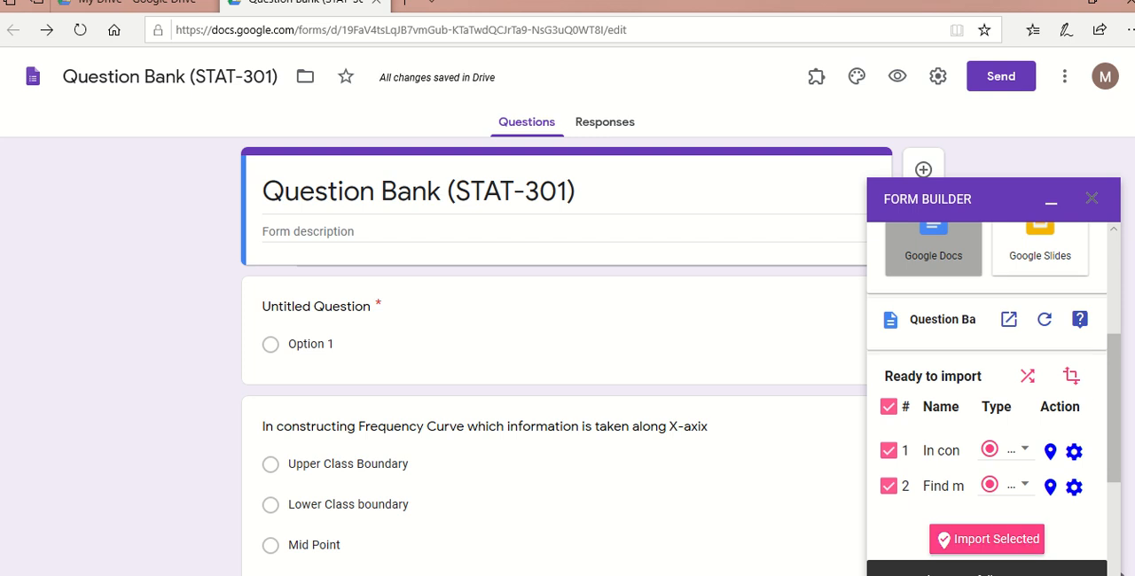
- Check the imported frequency curve and mean questions in the form and close Form Builder
{"action": "scroll", "coordinate": [554, 355], "scroll_direction": "down", "scroll_amount": 2}
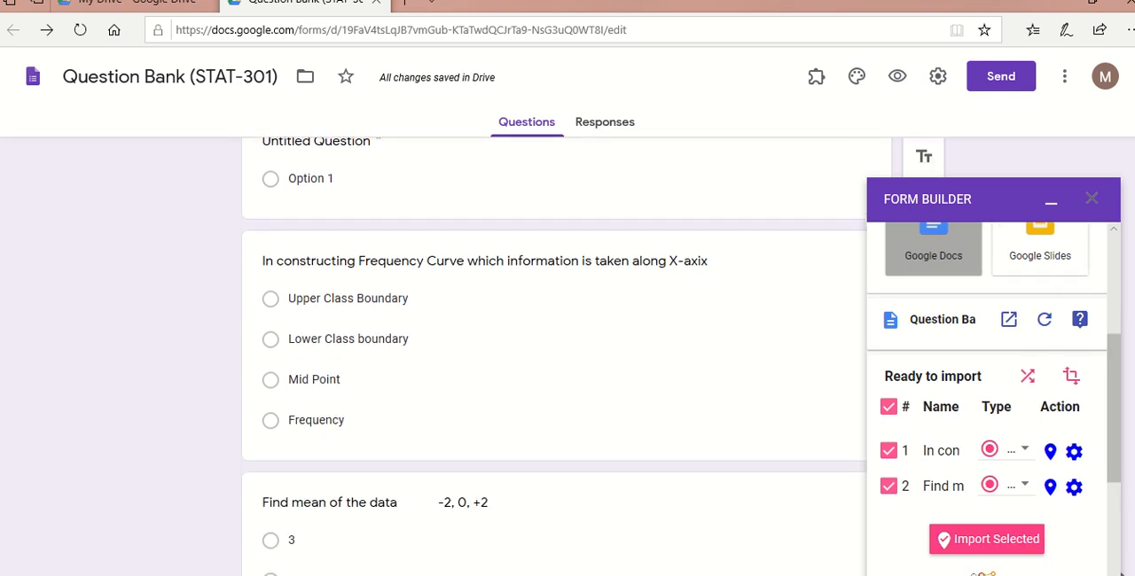
{"action": "scroll", "coordinate": [567, 373], "scroll_direction": "down", "scroll_amount": 2}
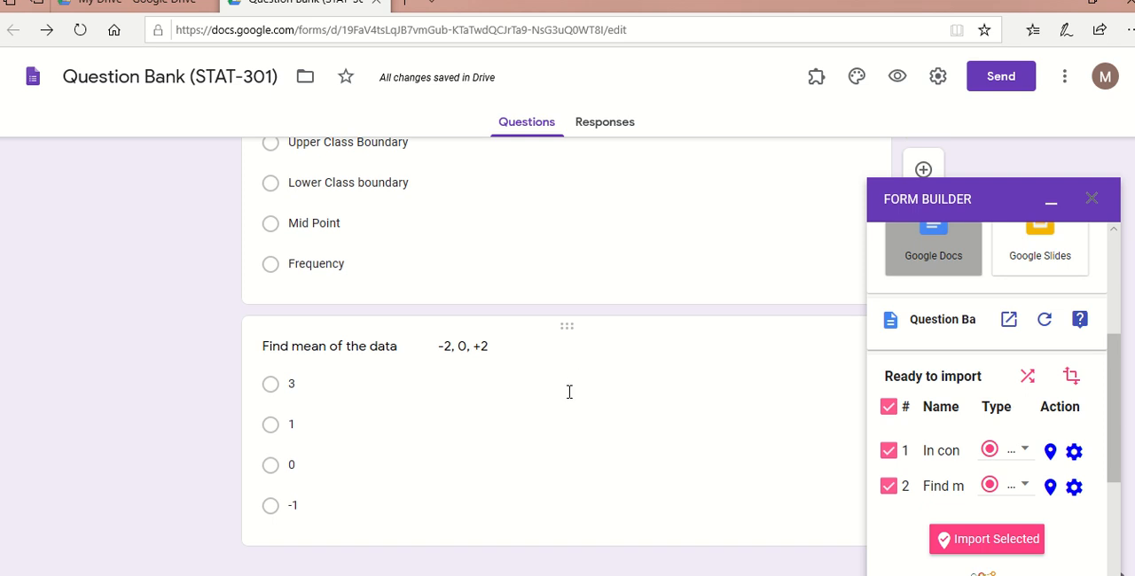
{"action": "left_click", "coordinate": [569, 392]}
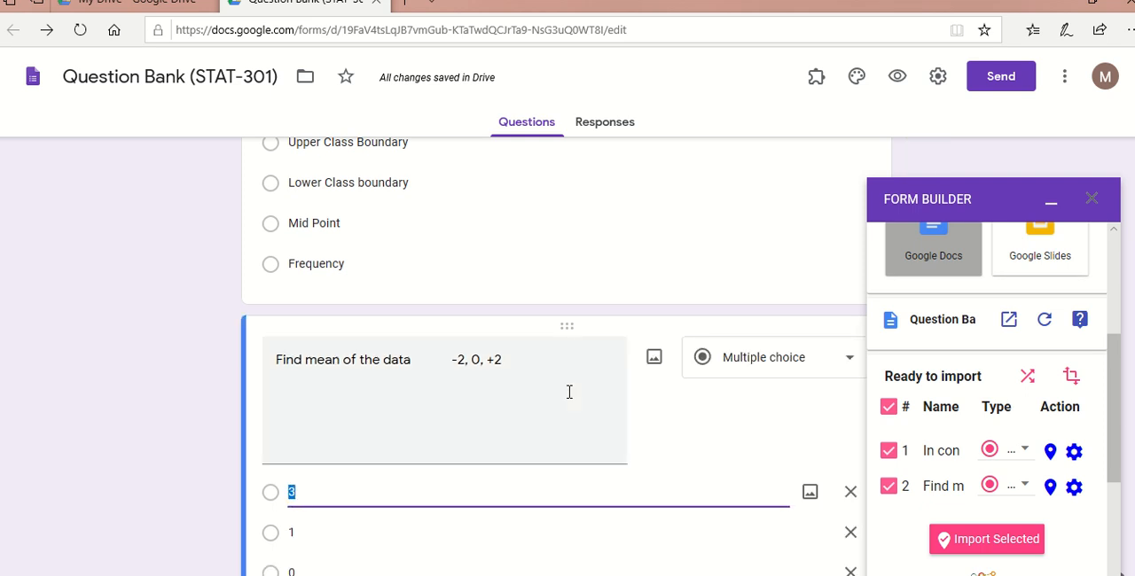
{"action": "left_click", "coordinate": [495, 425]}
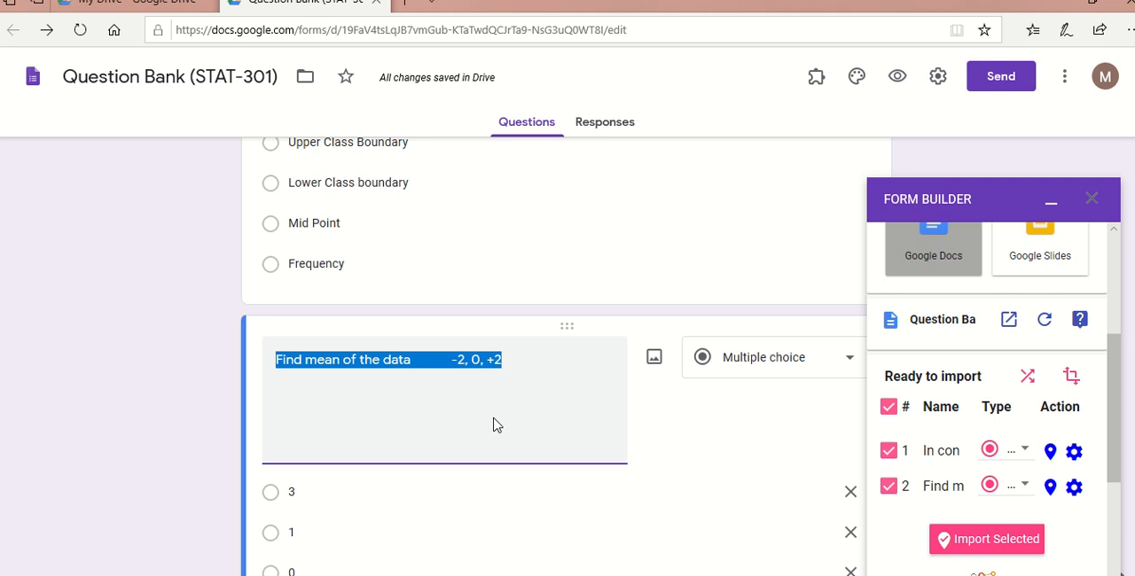
{"action": "left_click", "coordinate": [729, 234]}
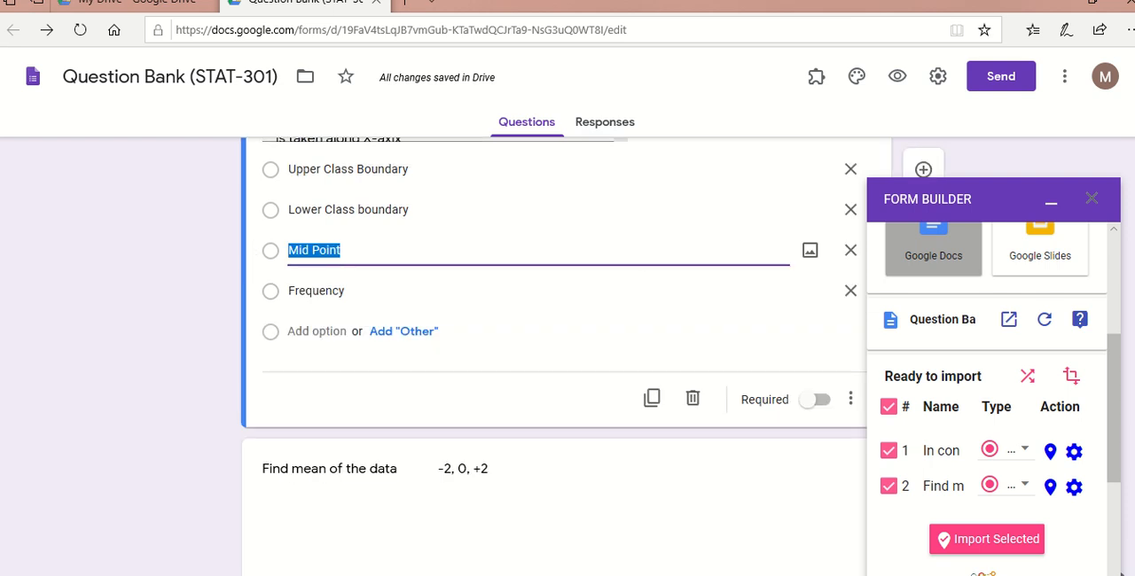
{"action": "left_click_drag", "start_coordinate": [1117, 417], "coordinate": [1109, 365]}
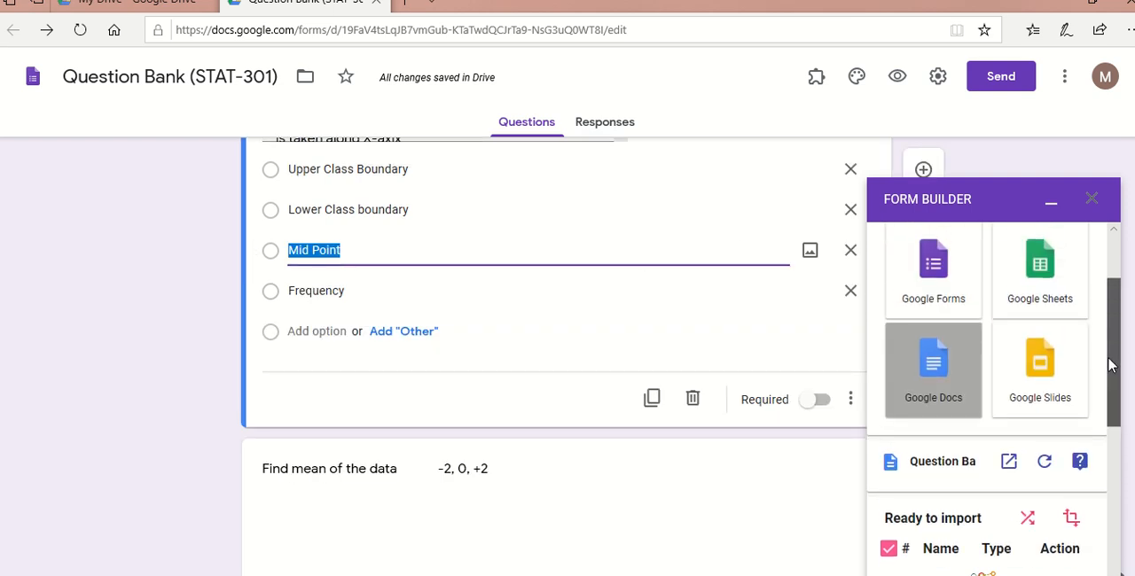
{"action": "left_click", "coordinate": [1093, 200]}
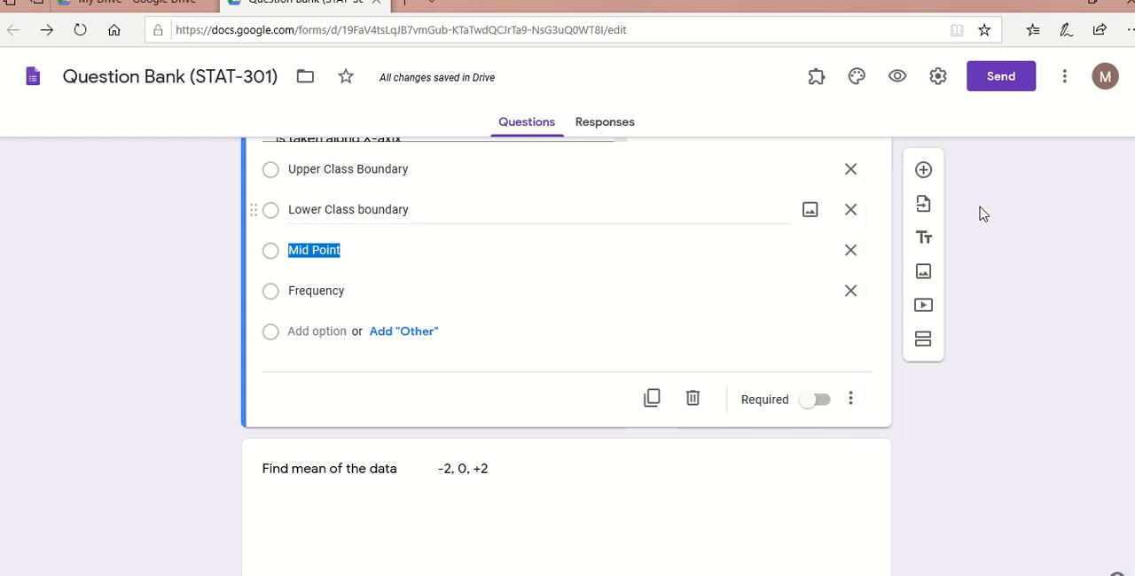
- Delete the default Untitled Question from the form
{"action": "scroll", "coordinate": [1132, 137], "scroll_direction": "up", "scroll_amount": 3}
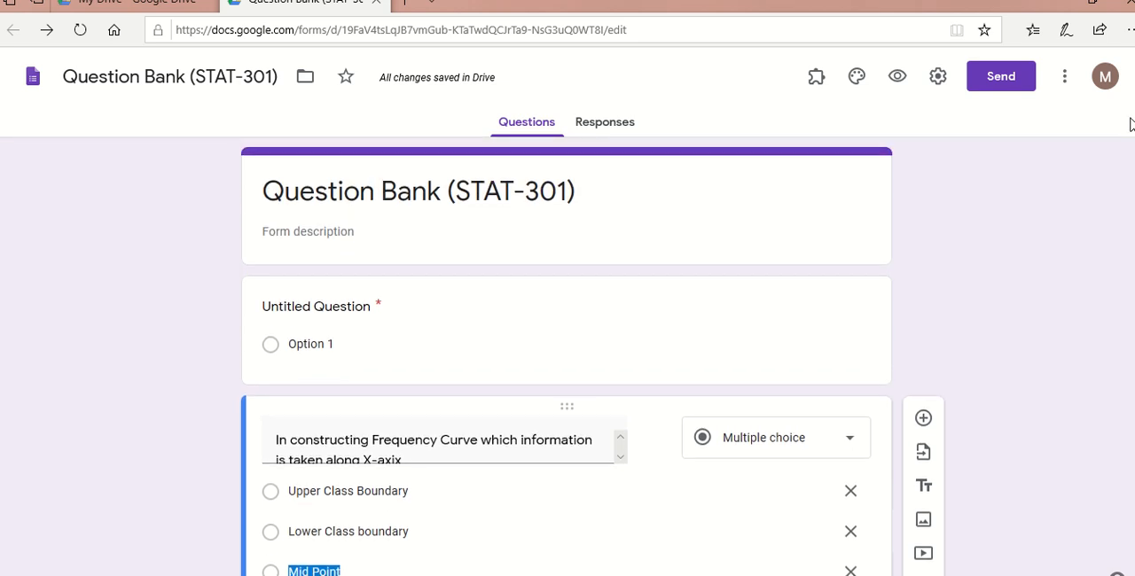
{"action": "left_click", "coordinate": [438, 344]}
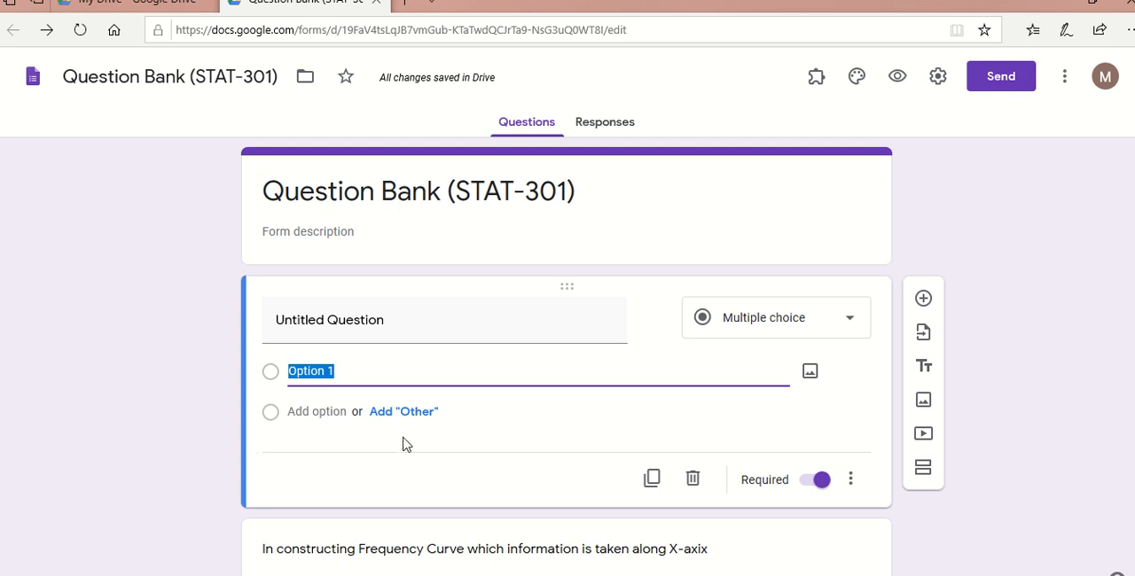
{"action": "left_click", "coordinate": [692, 479]}
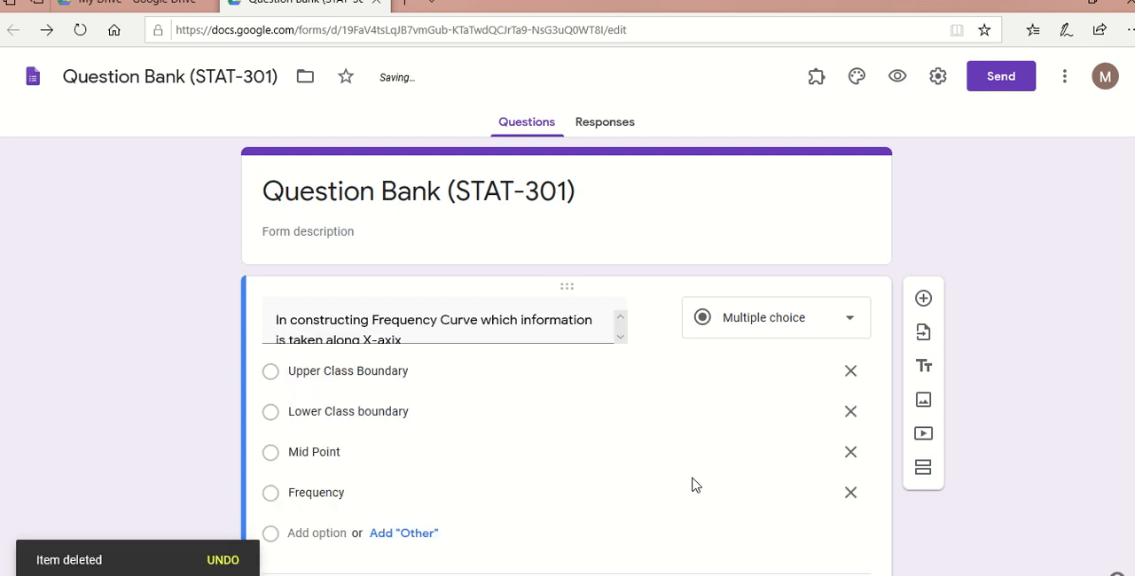
- Review the text and answer options of the two imported multiple-choice questions
{"action": "left_click", "coordinate": [706, 473]}
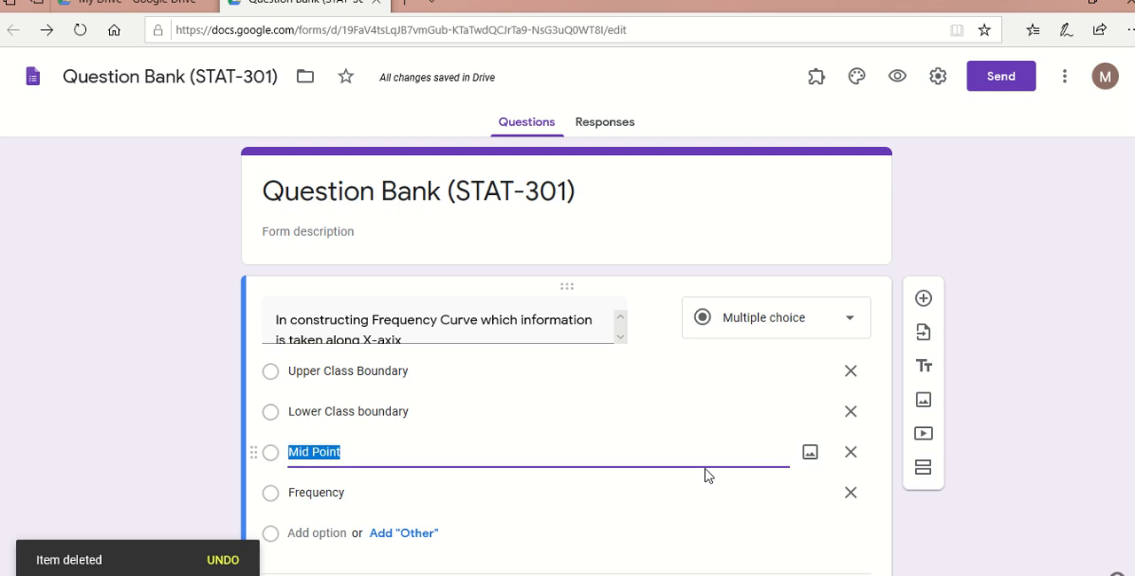
{"action": "triple_click", "coordinate": [278, 319]}
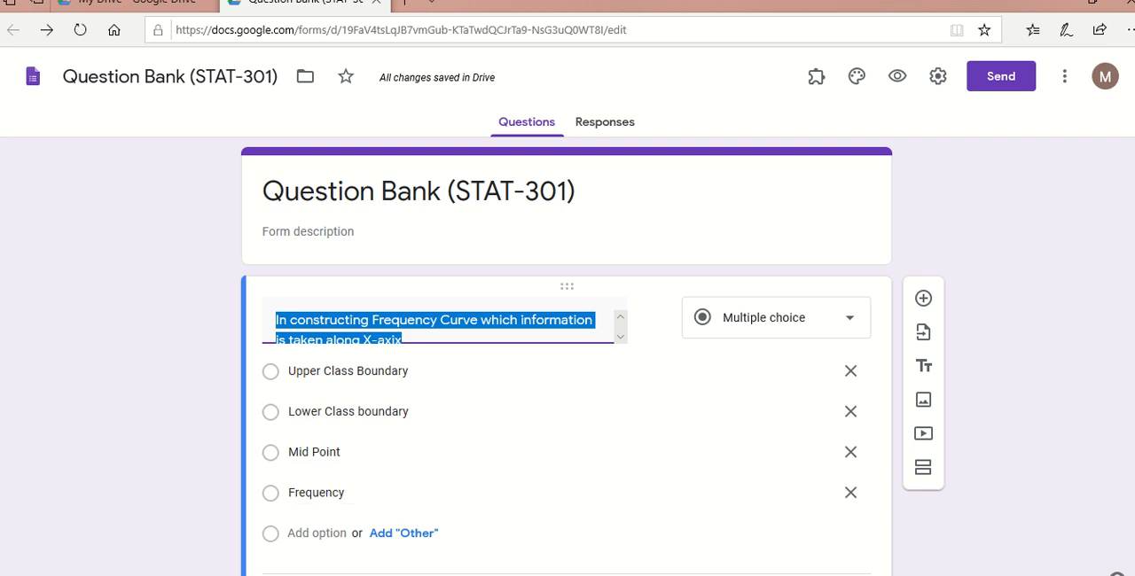
{"action": "scroll", "coordinate": [567, 354], "scroll_direction": "down", "scroll_amount": 3}
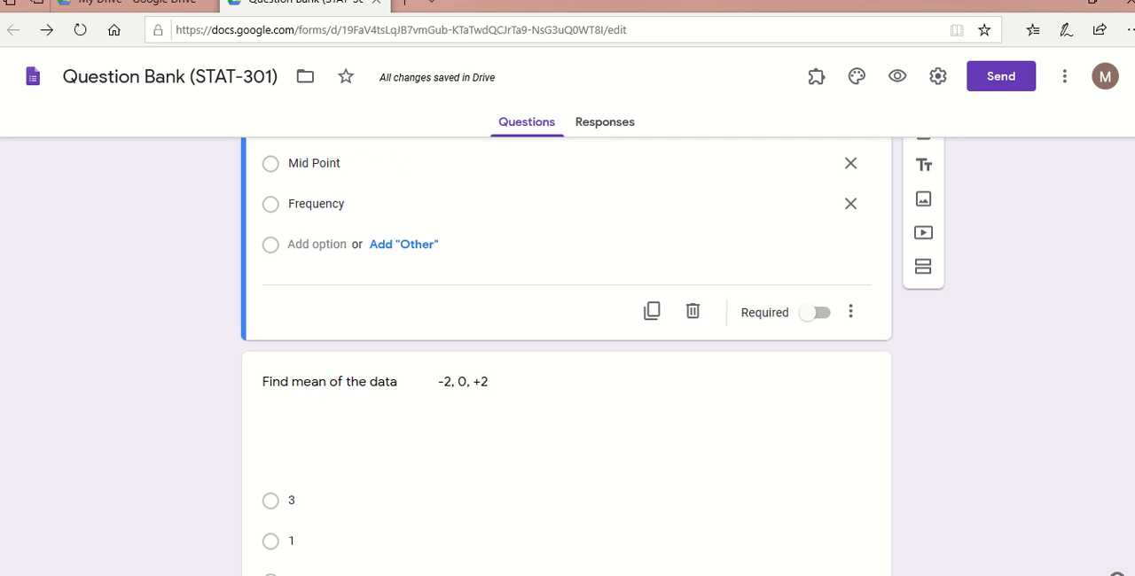
{"action": "left_click", "coordinate": [623, 377]}
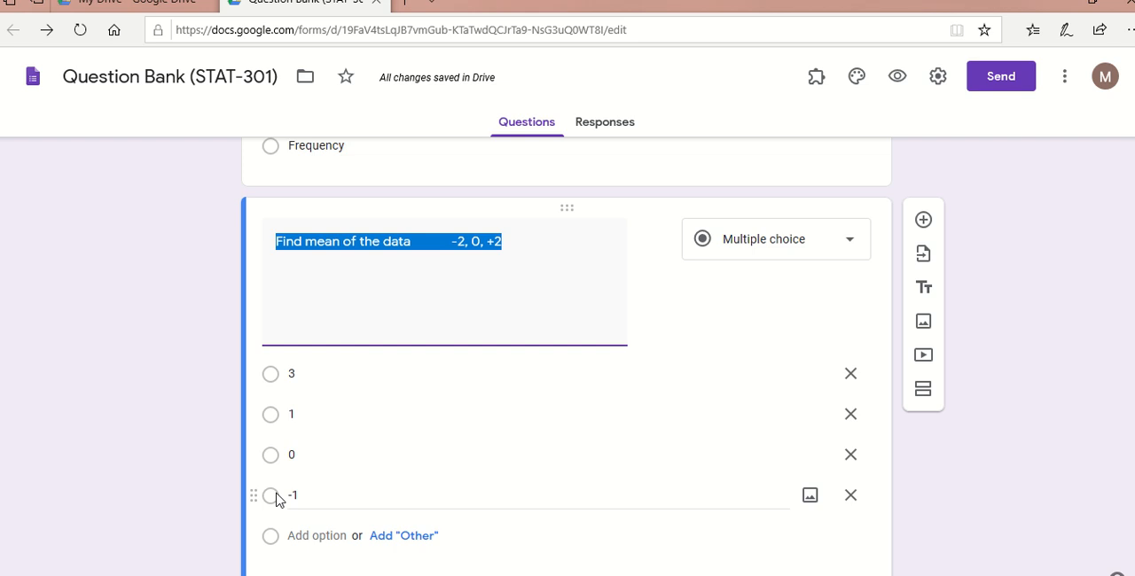
{"action": "scroll", "coordinate": [566, 355], "scroll_direction": "up", "scroll_amount": 4}
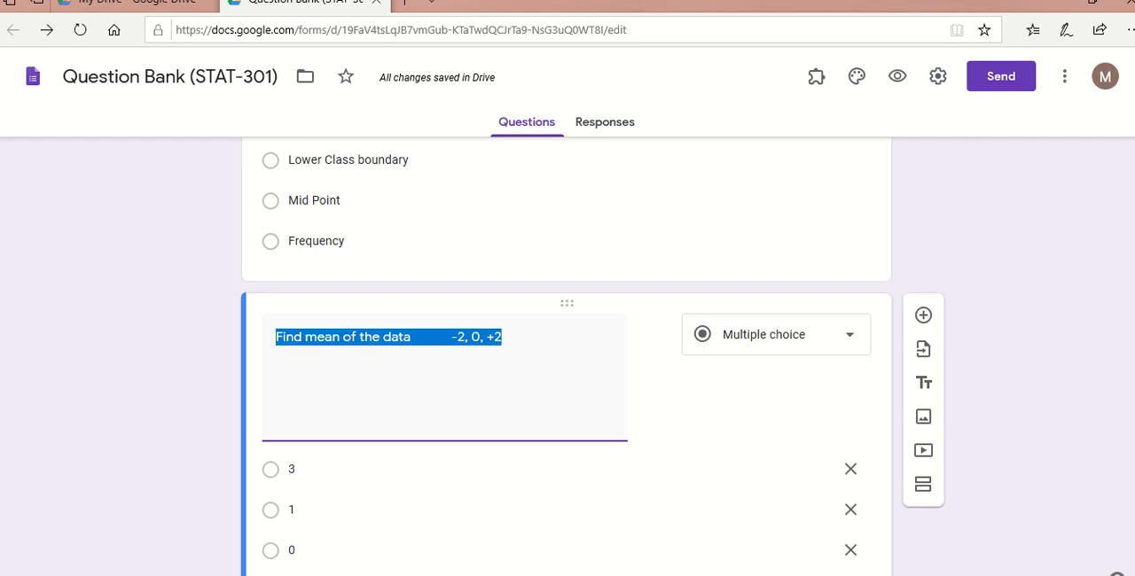
{"action": "scroll", "coordinate": [565, 355], "scroll_direction": "down", "scroll_amount": 2}
{"action": "scroll", "coordinate": [1125, 71], "scroll_direction": "down", "scroll_amount": 3}
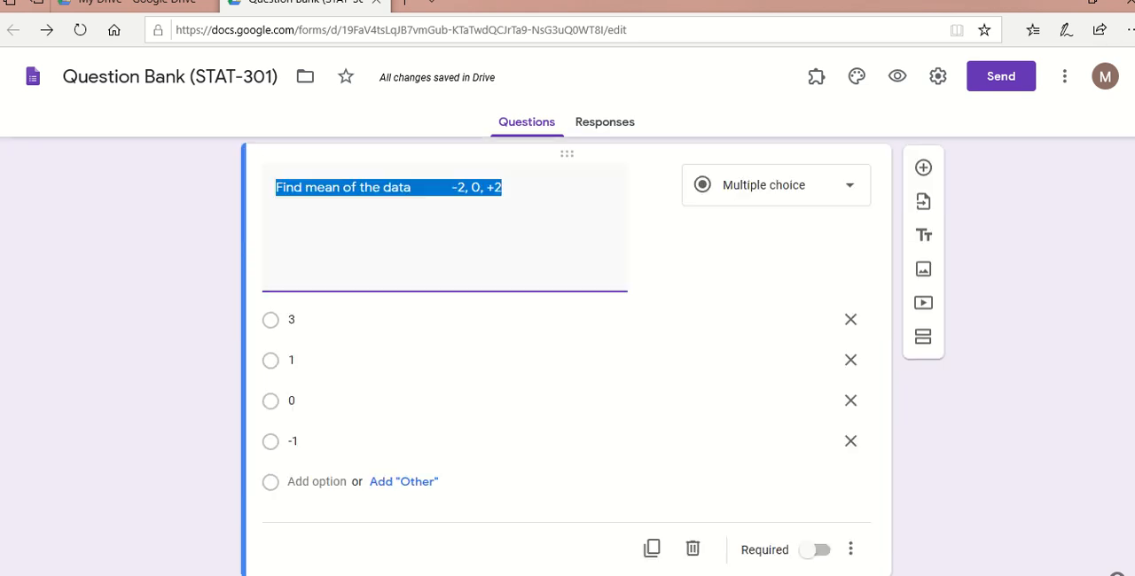
{"action": "scroll", "coordinate": [1126, 71], "scroll_direction": "up", "scroll_amount": 5}
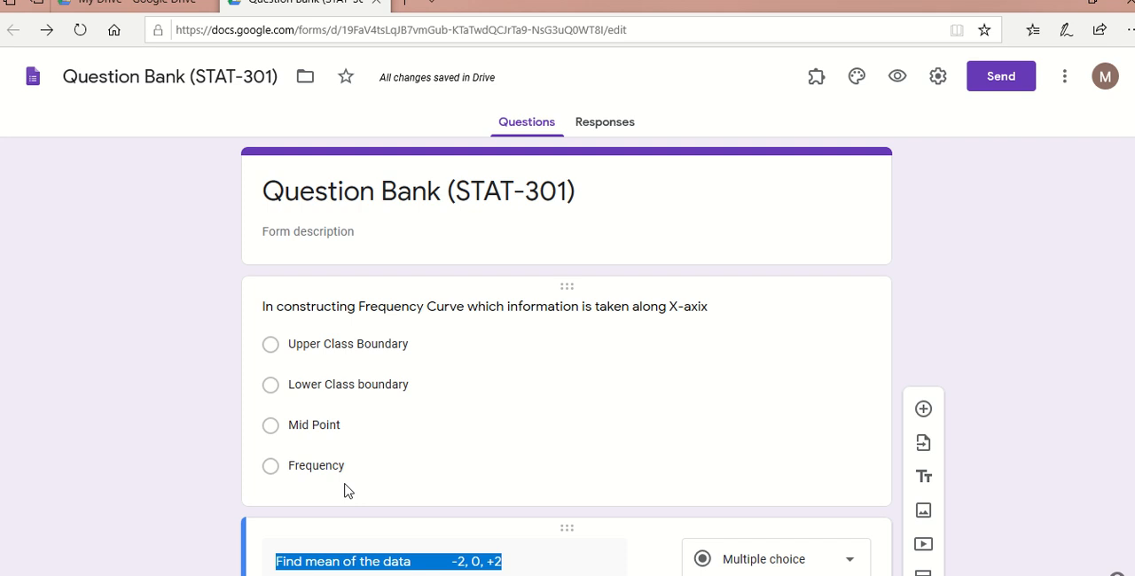
- In the form's general settings, enable collecting email addresses and limit respondents to 1 response
{"action": "left_click", "coordinate": [937, 76]}
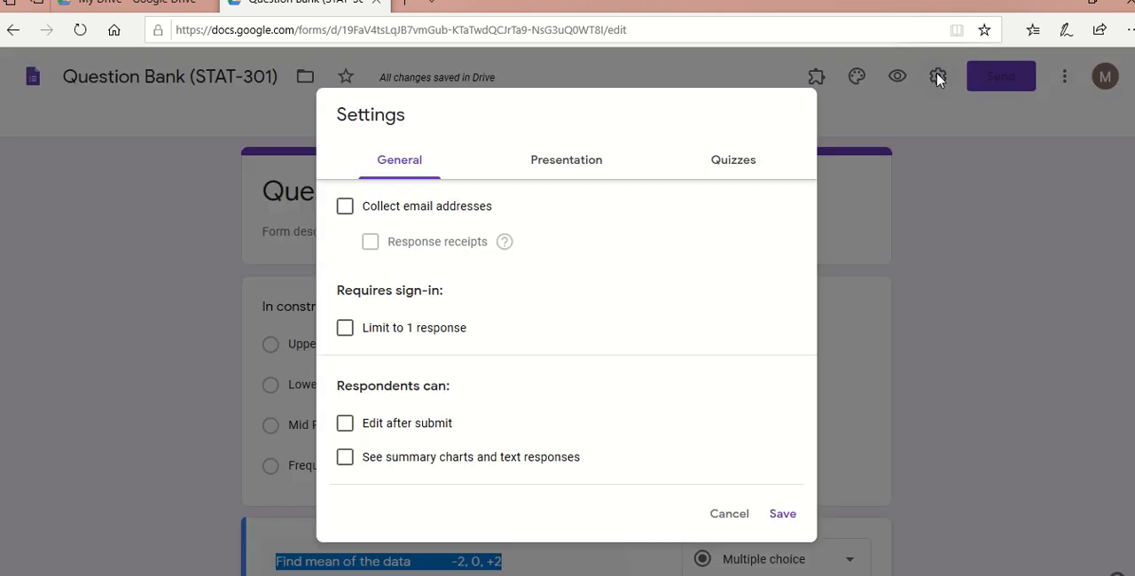
{"action": "left_click", "coordinate": [344, 208]}
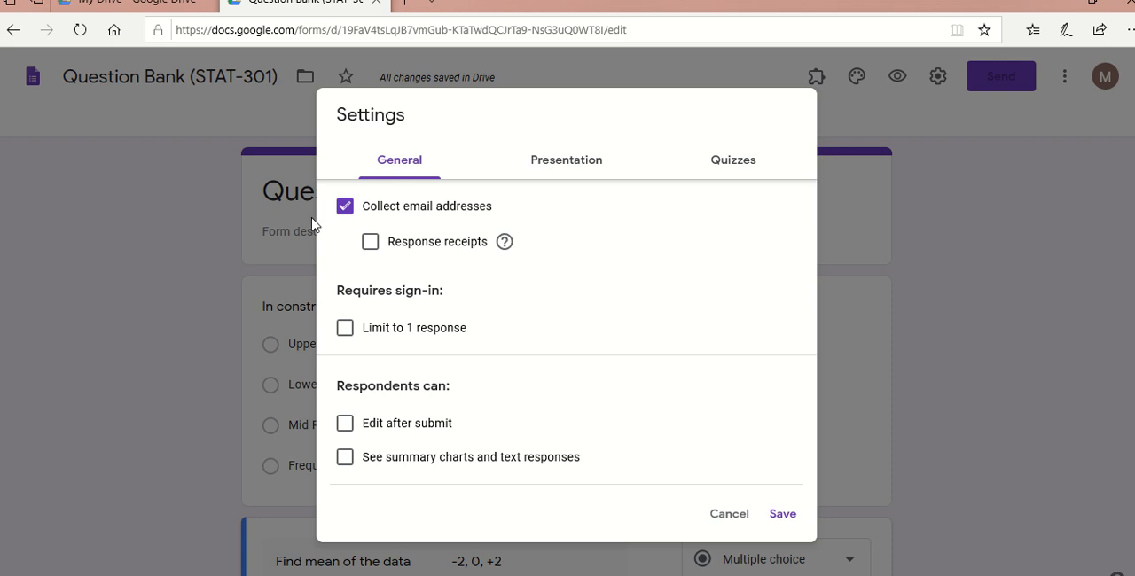
{"action": "left_click", "coordinate": [344, 207]}
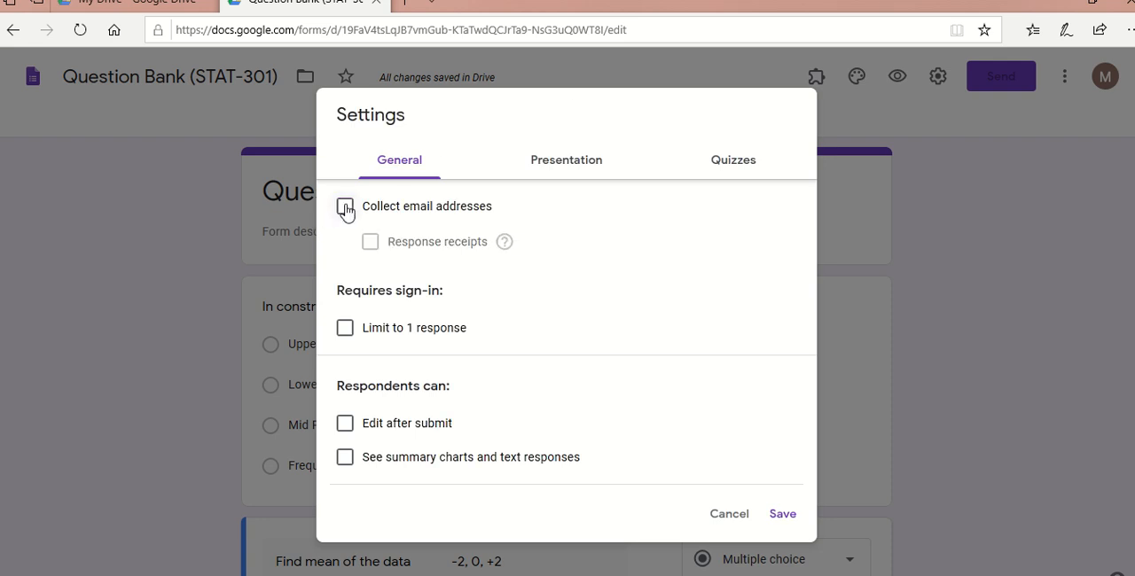
{"action": "left_click", "coordinate": [344, 207]}
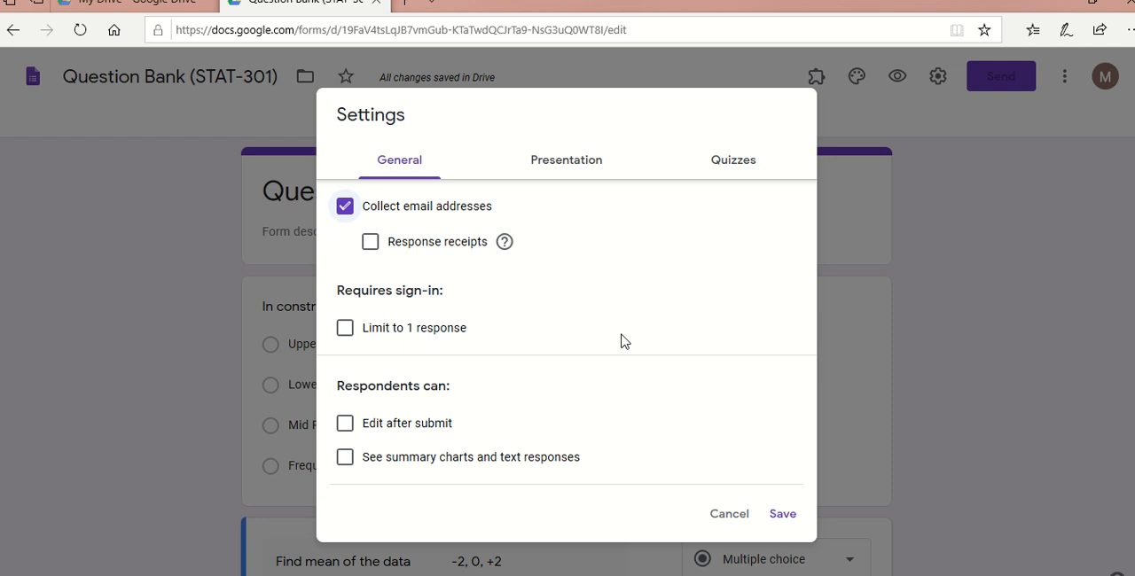
{"action": "left_click", "coordinate": [345, 327]}
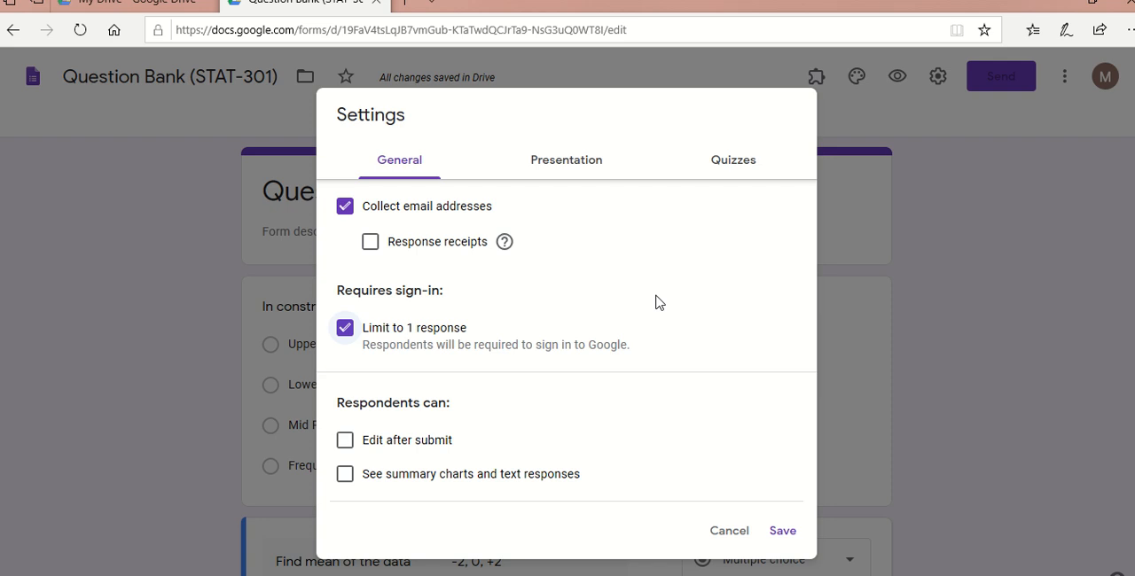
{"action": "left_click", "coordinate": [344, 329]}
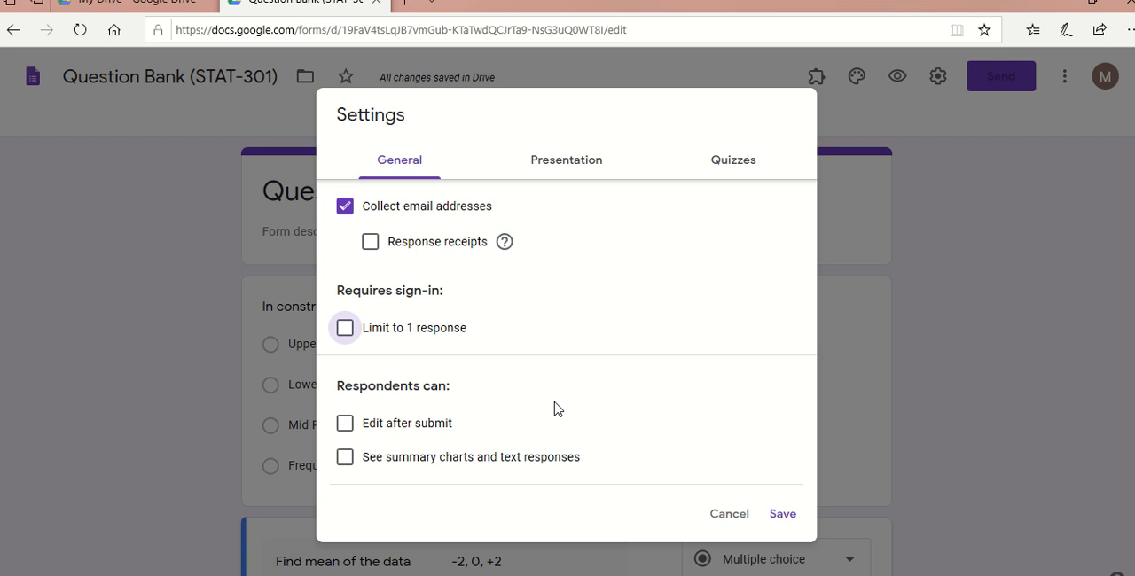
{"action": "left_click", "coordinate": [345, 330]}
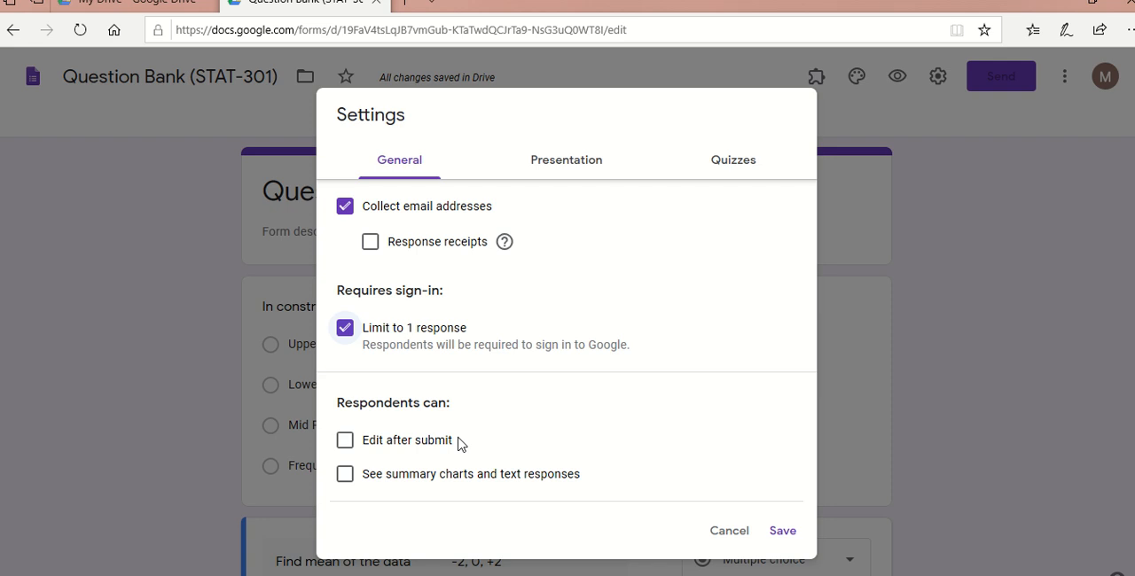
{"action": "left_click_drag", "start_coordinate": [361, 474], "coordinate": [558, 481]}
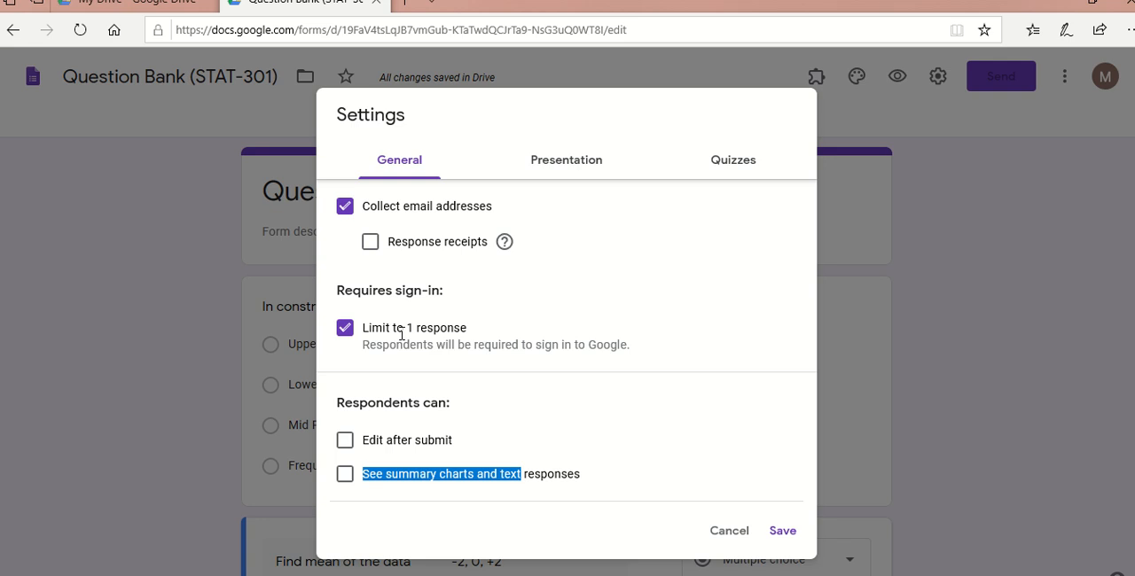
- In the form's presentation settings, enable the progress bar and shuffled question order
{"action": "left_click", "coordinate": [544, 163]}
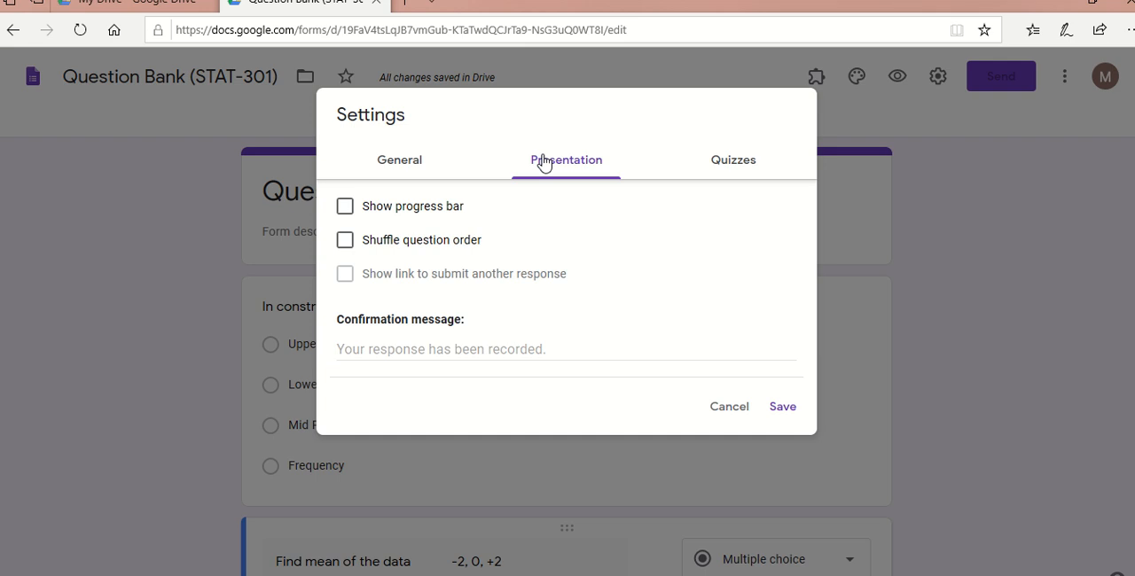
{"action": "left_click", "coordinate": [348, 211]}
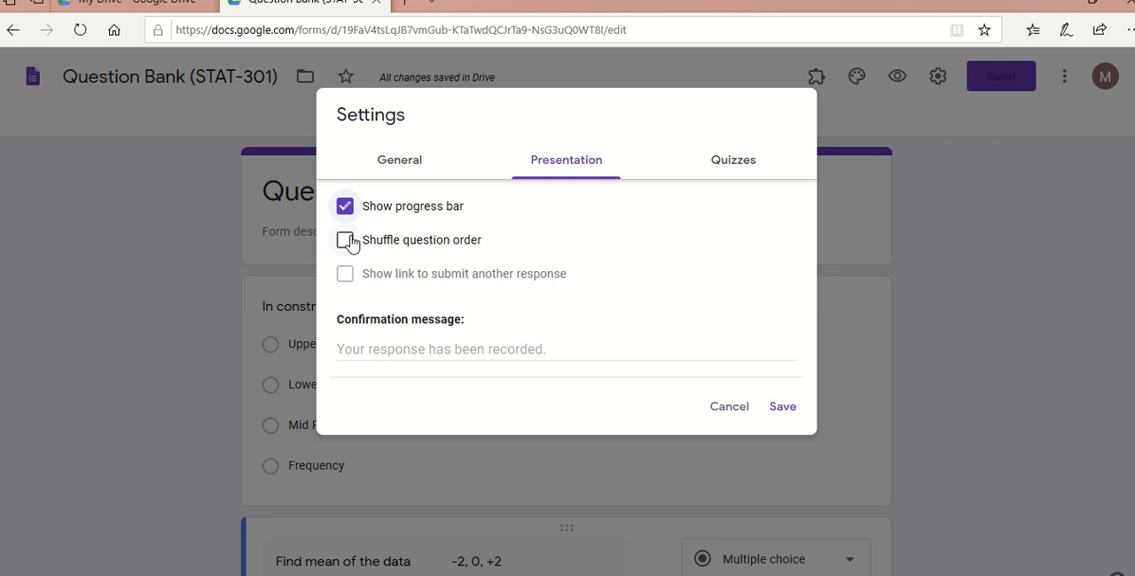
{"action": "left_click", "coordinate": [347, 243]}
- Set the confirmation message to "Your answers have been submitted" and save the form settings
{"action": "left_click", "coordinate": [370, 349]}
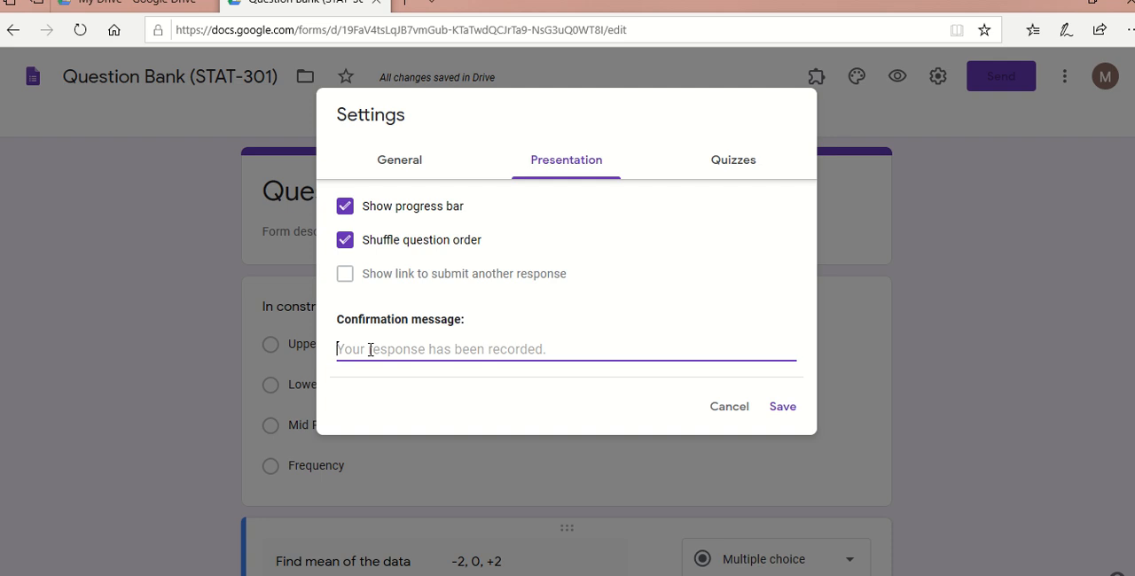
{"action": "type", "text": "Your "}
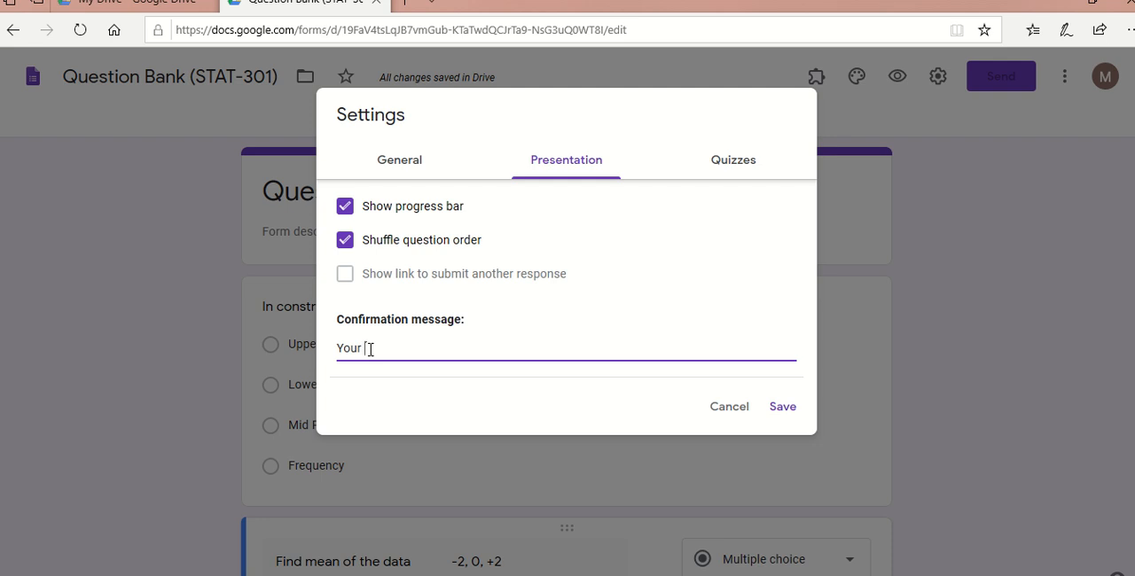
{"action": "type", "text": "answers have been su"}
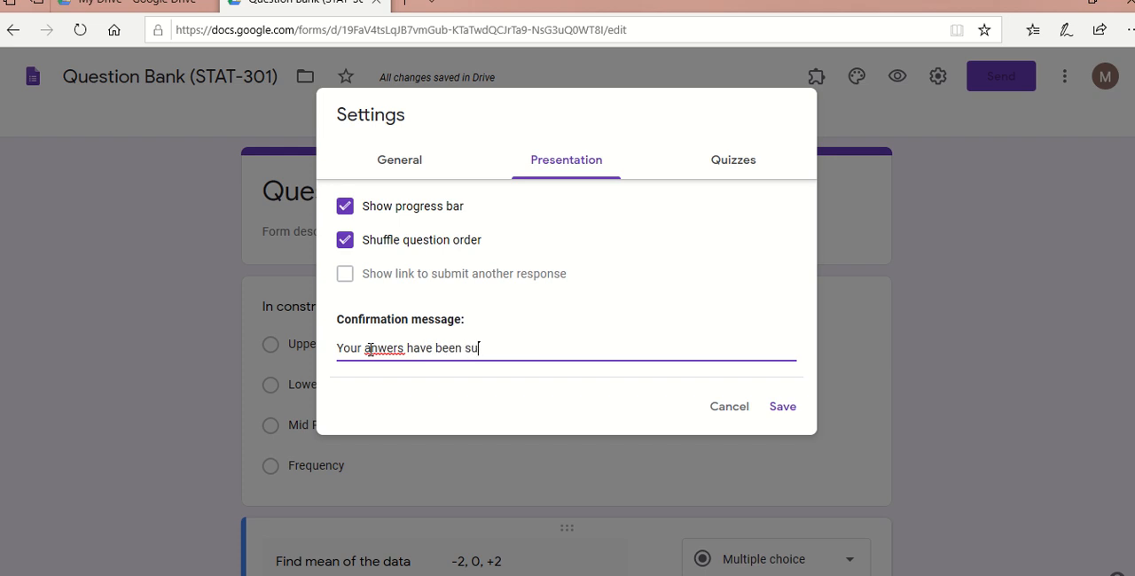
{"action": "type", "text": "bmitted"}
{"action": "left_click", "coordinate": [380, 349]}
{"action": "type", "text": "s"}
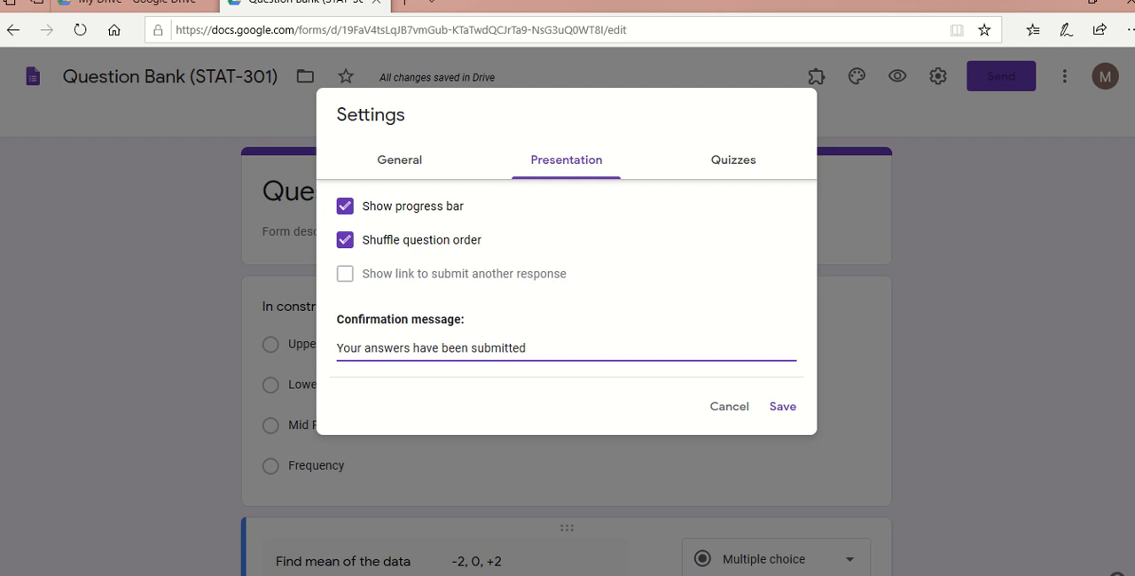
{"action": "left_click", "coordinate": [784, 408]}
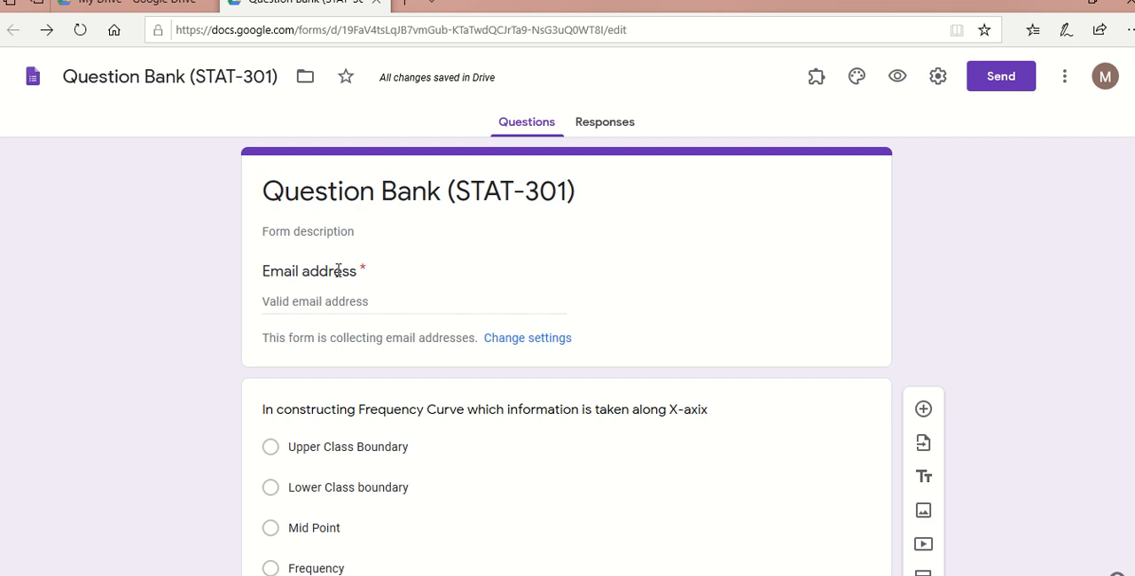
- Make the form a quiz and set marks to be released later, after manual review
{"action": "left_click", "coordinate": [361, 308]}
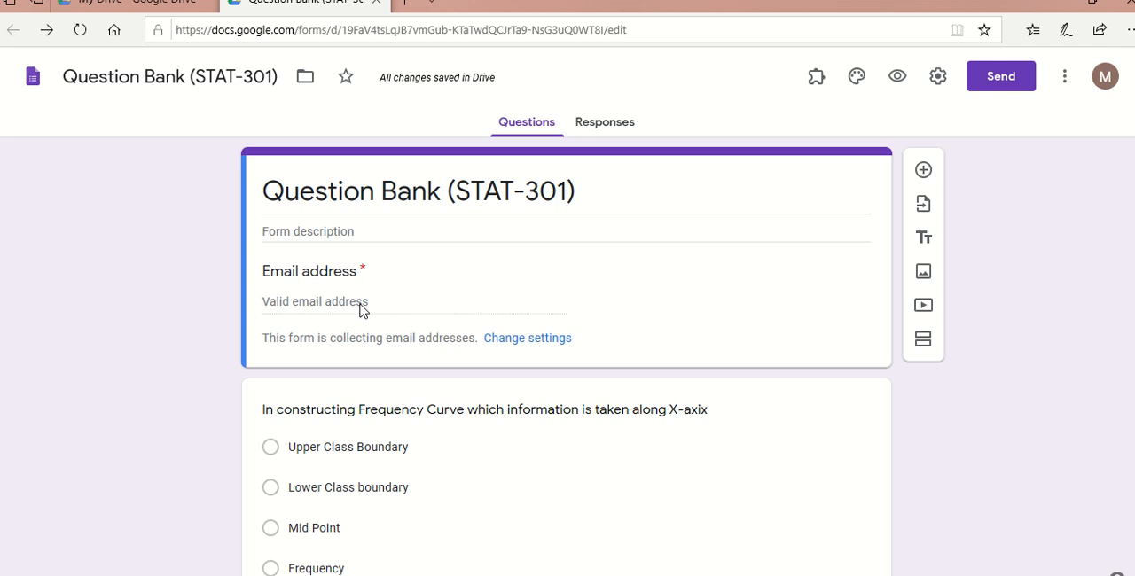
{"action": "left_click", "coordinate": [938, 78]}
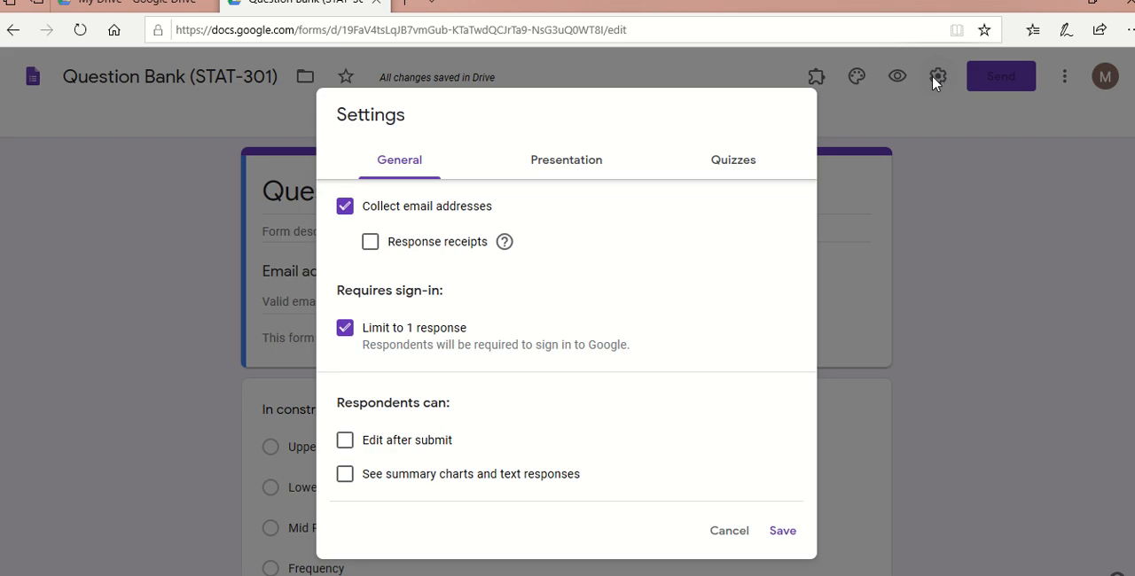
{"action": "left_click", "coordinate": [728, 167]}
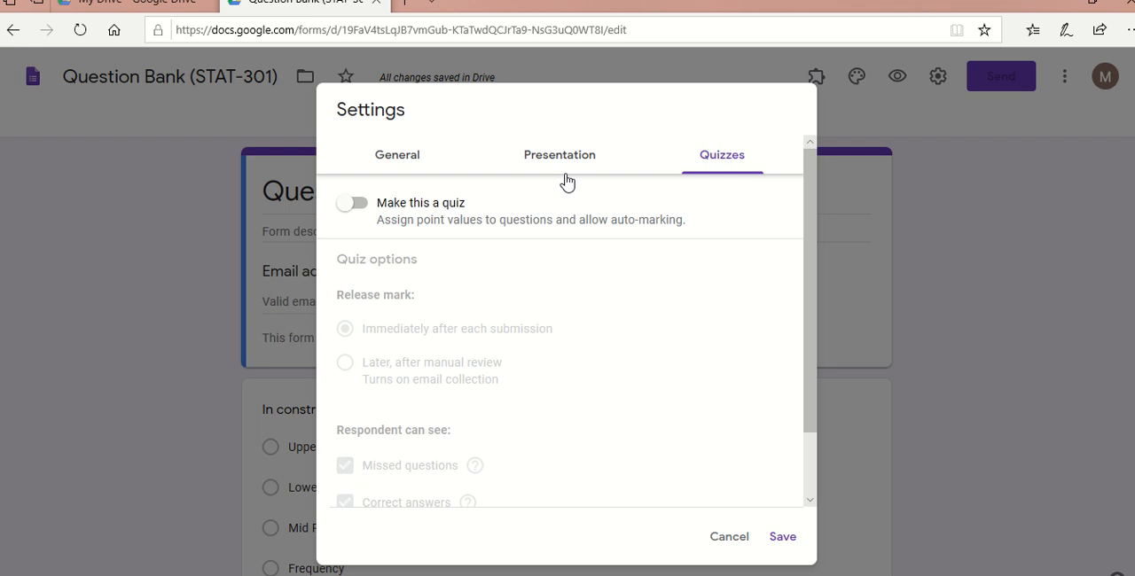
{"action": "left_click", "coordinate": [356, 206]}
{"action": "left_click", "coordinate": [356, 206]}
{"action": "left_click", "coordinate": [356, 206]}
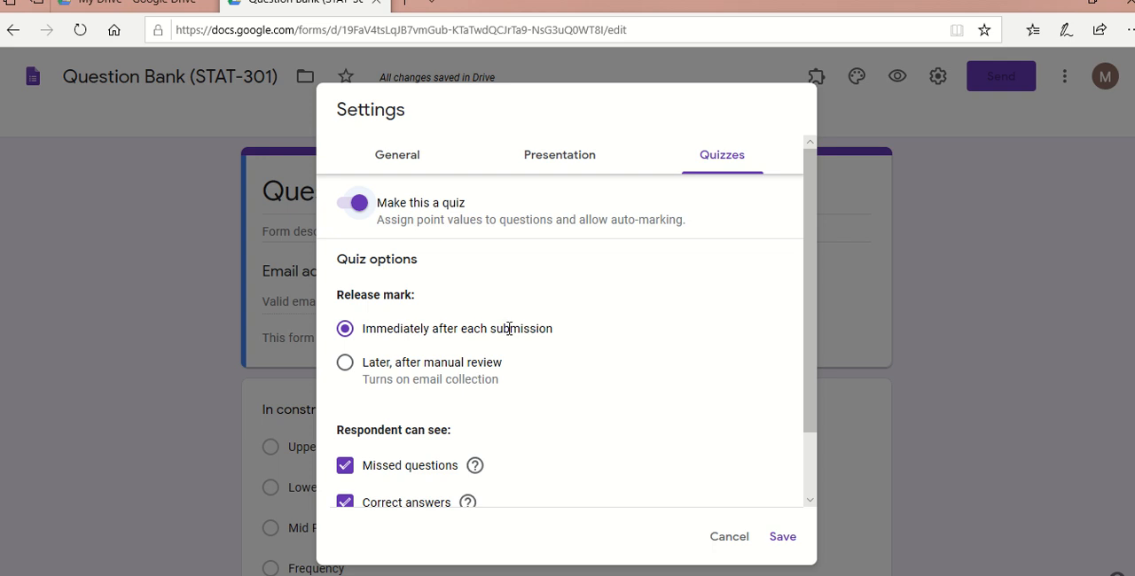
{"action": "left_click", "coordinate": [351, 363]}
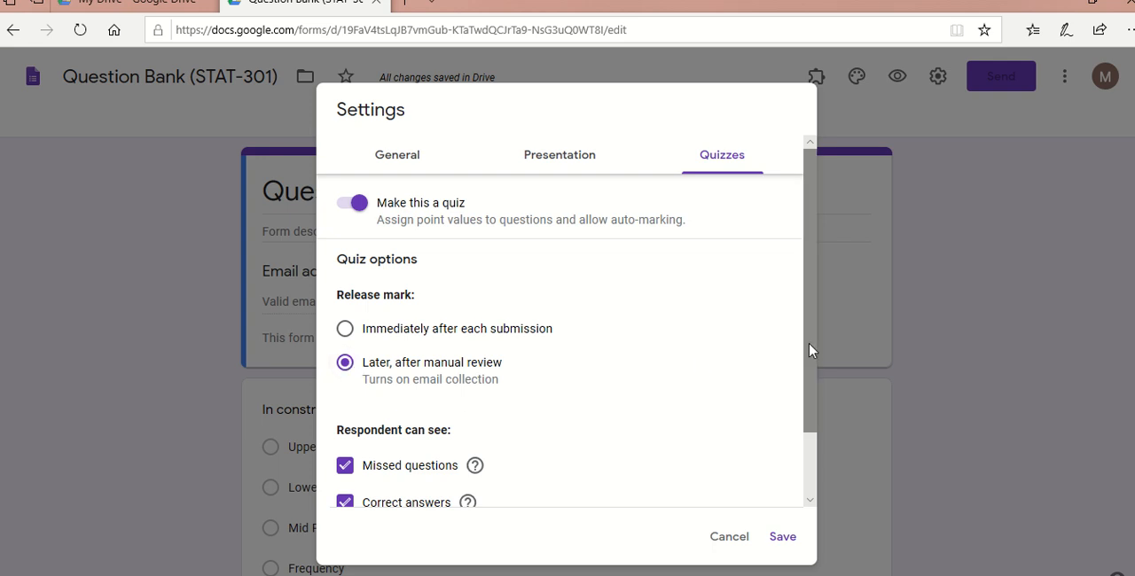
- Hide missed questions and correct answers from respondents in the quiz options and save the settings
{"action": "left_click_drag", "start_coordinate": [808, 350], "coordinate": [807, 435]}
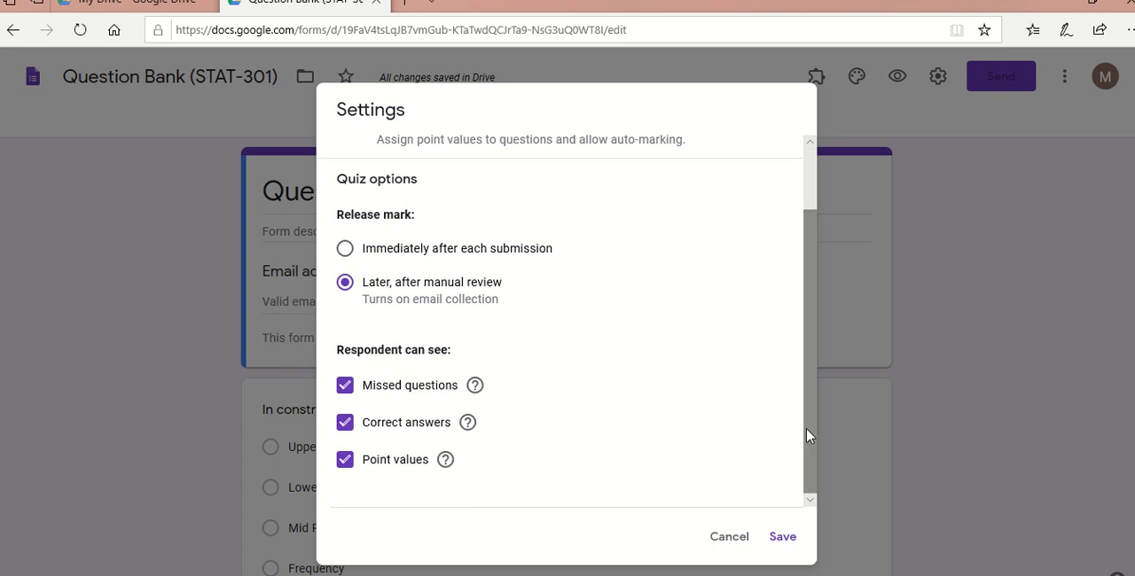
{"action": "left_click", "coordinate": [346, 390]}
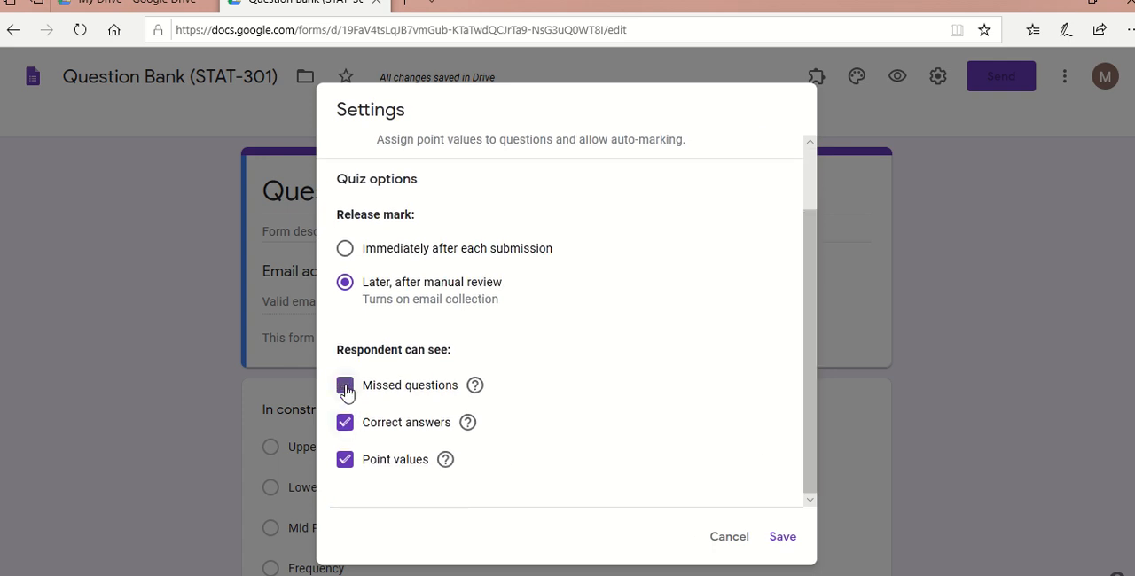
{"action": "left_click", "coordinate": [344, 431]}
{"action": "mouse_move", "coordinate": [469, 425]}
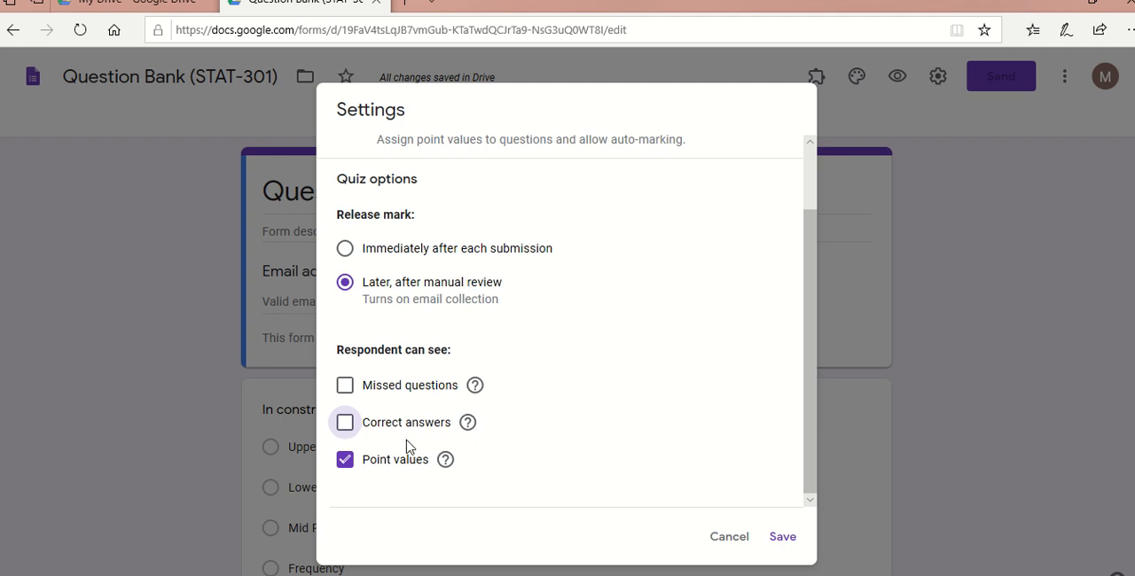
{"action": "left_click", "coordinate": [791, 541]}
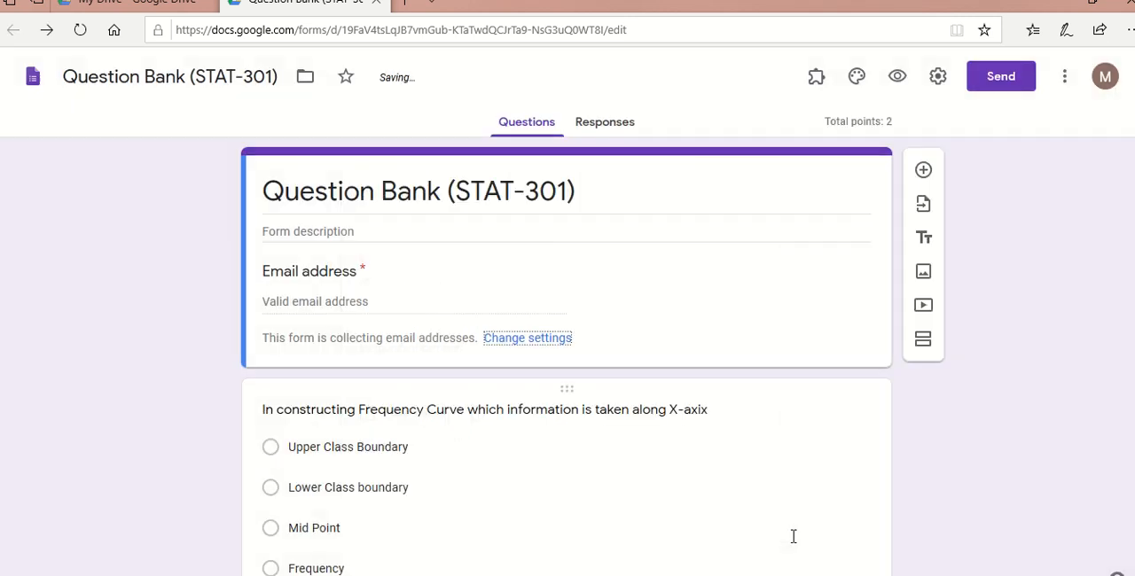
- In the frequency curve question's answer key, mark Mid Point as the correct answer worth 1 point
{"action": "scroll", "coordinate": [677, 319], "scroll_direction": "down", "scroll_amount": 2}
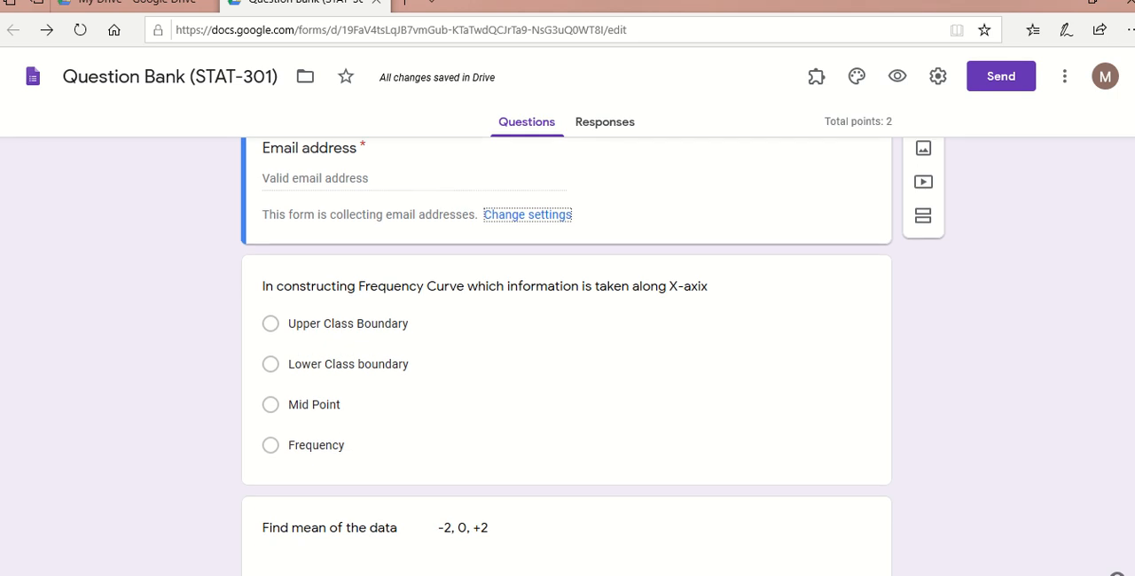
{"action": "left_click", "coordinate": [676, 318]}
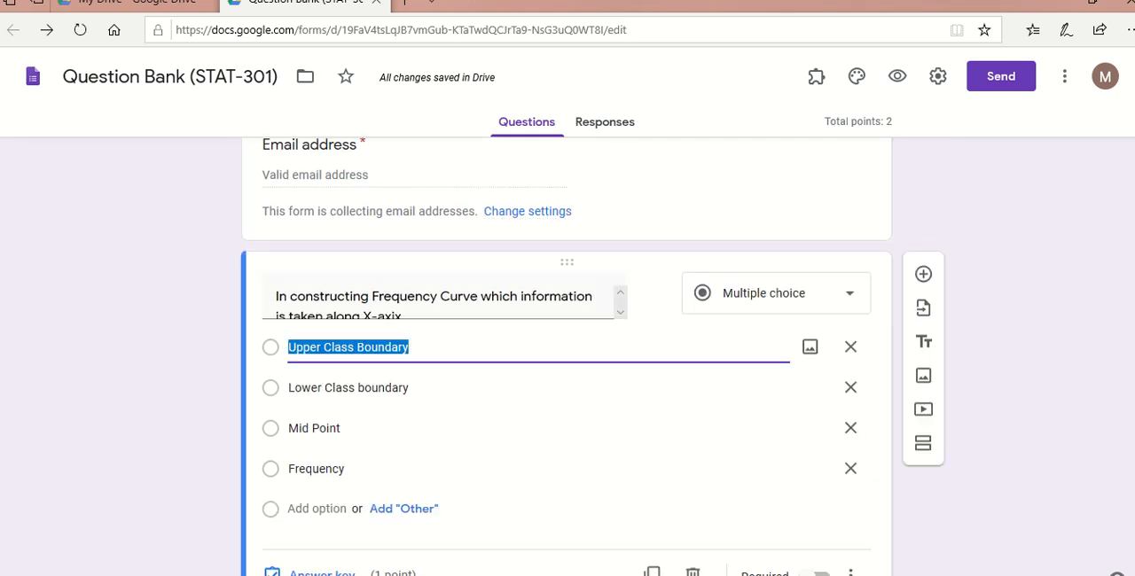
{"action": "scroll", "coordinate": [567, 355], "scroll_direction": "down", "scroll_amount": 1}
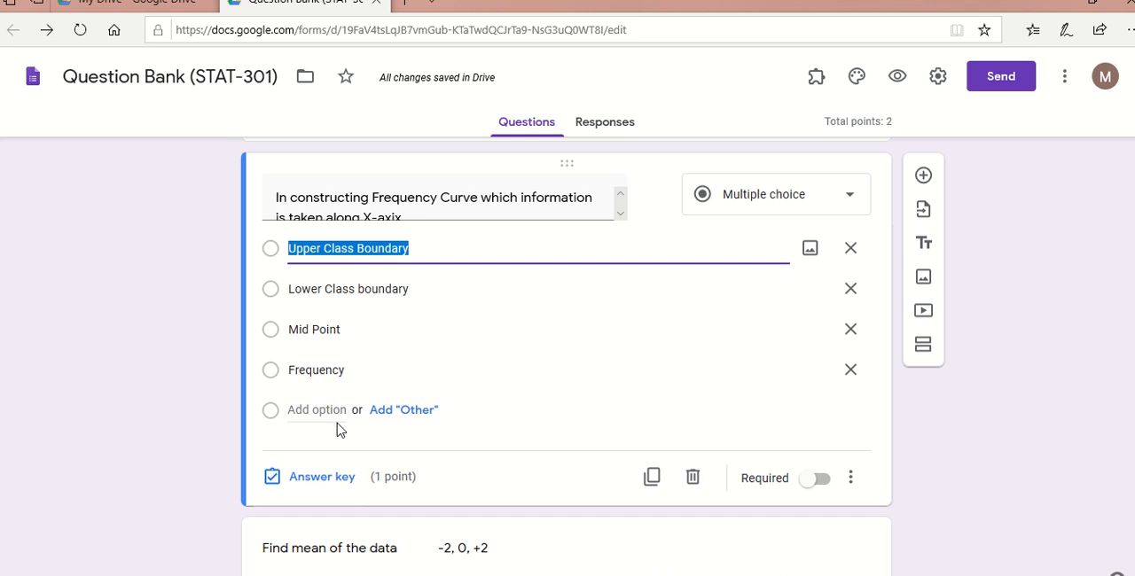
{"action": "left_click", "coordinate": [494, 321]}
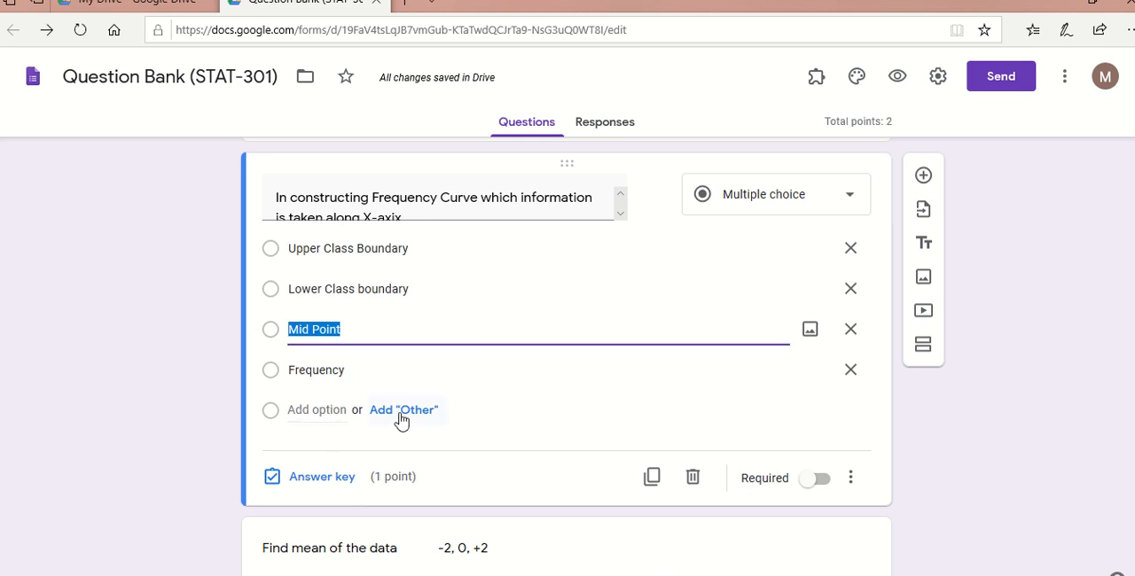
{"action": "left_click", "coordinate": [347, 477]}
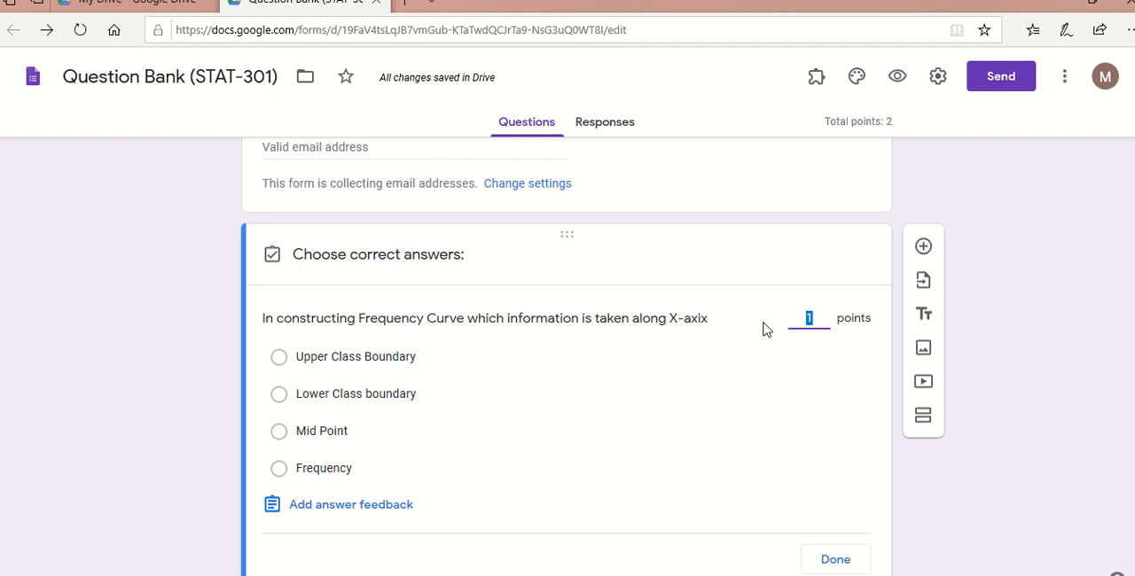
{"action": "left_click", "coordinate": [831, 317]}
{"action": "left_click", "coordinate": [842, 321]}
{"action": "left_click", "coordinate": [833, 325]}
{"action": "type", "text": "2"}
{"action": "key", "text": "BackSpace"}
{"action": "type", "text": "1"}
{"action": "left_click", "coordinate": [280, 432]}
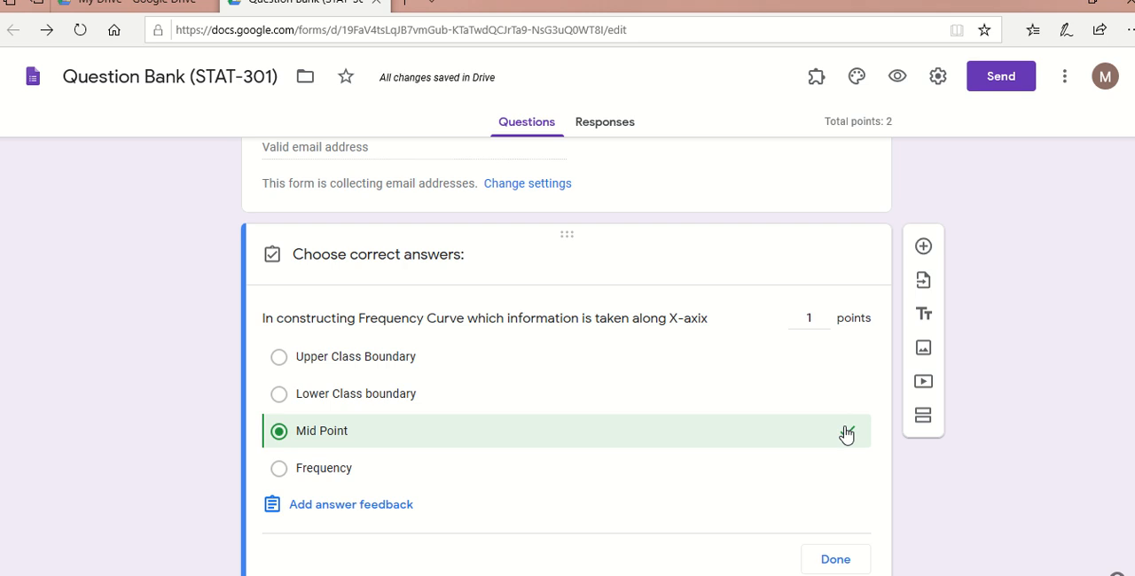
{"action": "left_click", "coordinate": [835, 559]}
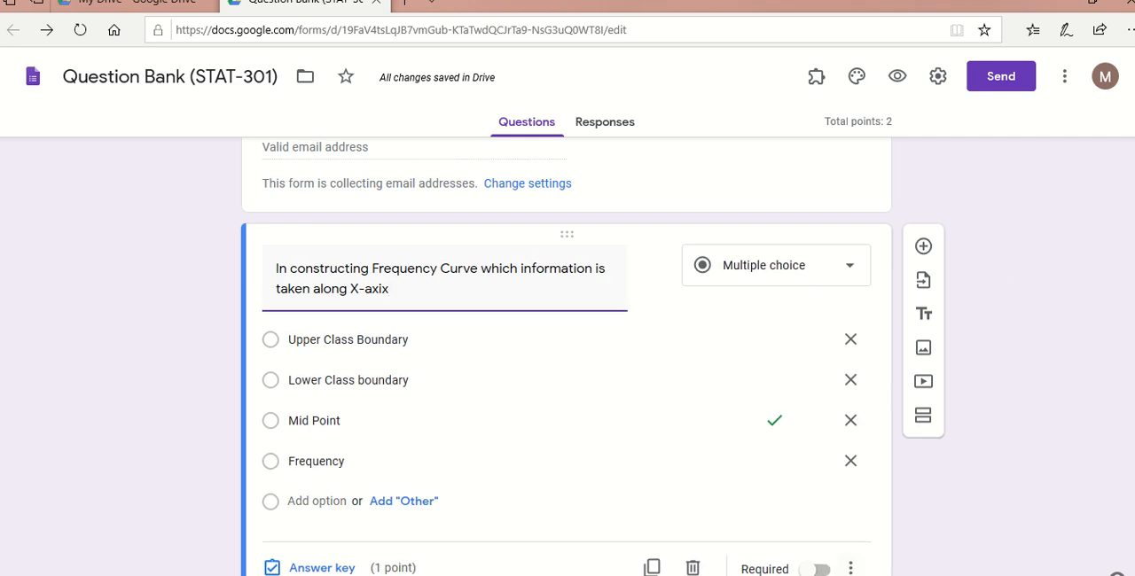
- Try making the frequency curve question required and turn the requirement off again
{"action": "scroll", "coordinate": [388, 84], "scroll_direction": "down", "scroll_amount": 2}
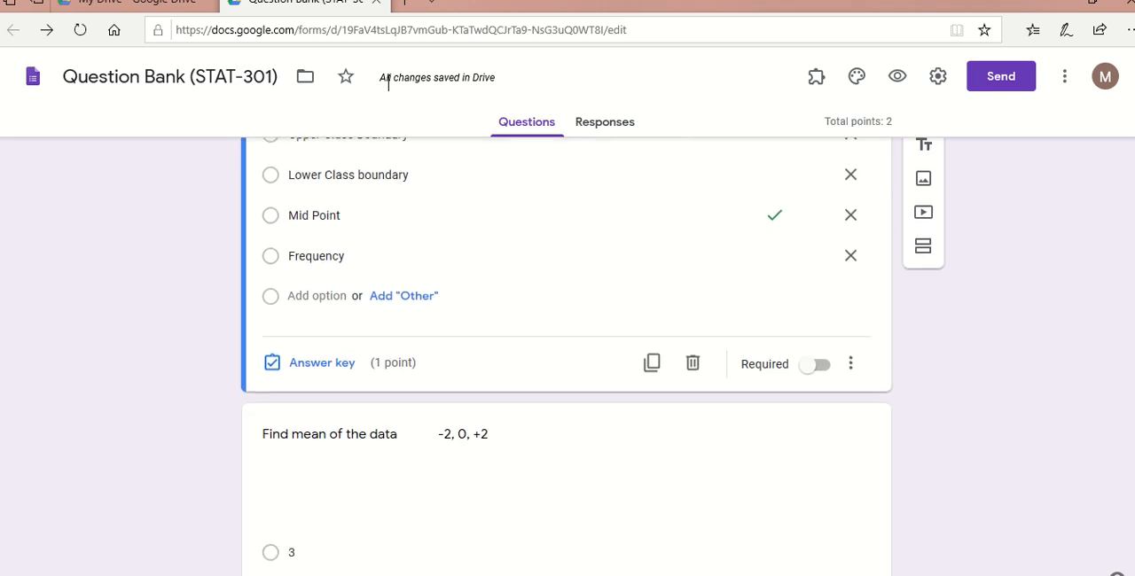
{"action": "left_click", "coordinate": [732, 425]}
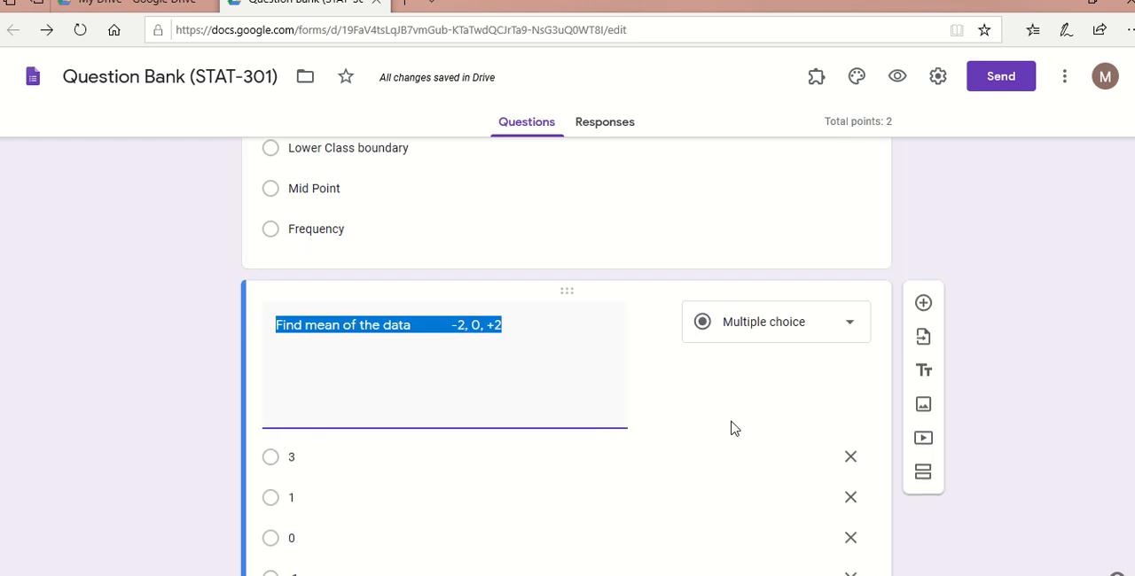
{"action": "scroll", "coordinate": [565, 355], "scroll_direction": "up", "scroll_amount": 3}
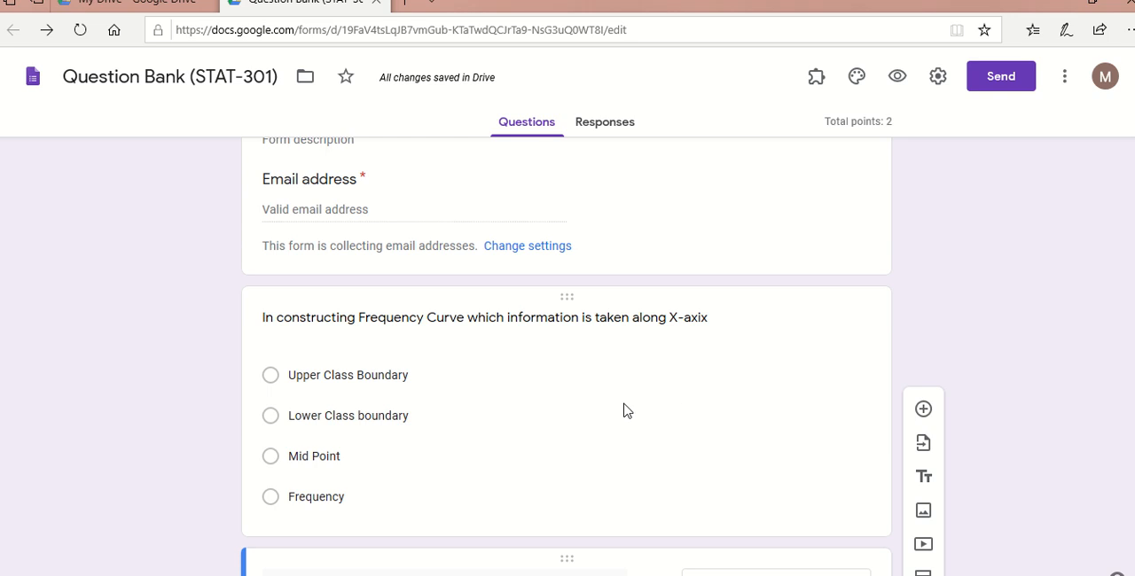
{"action": "left_click", "coordinate": [624, 410]}
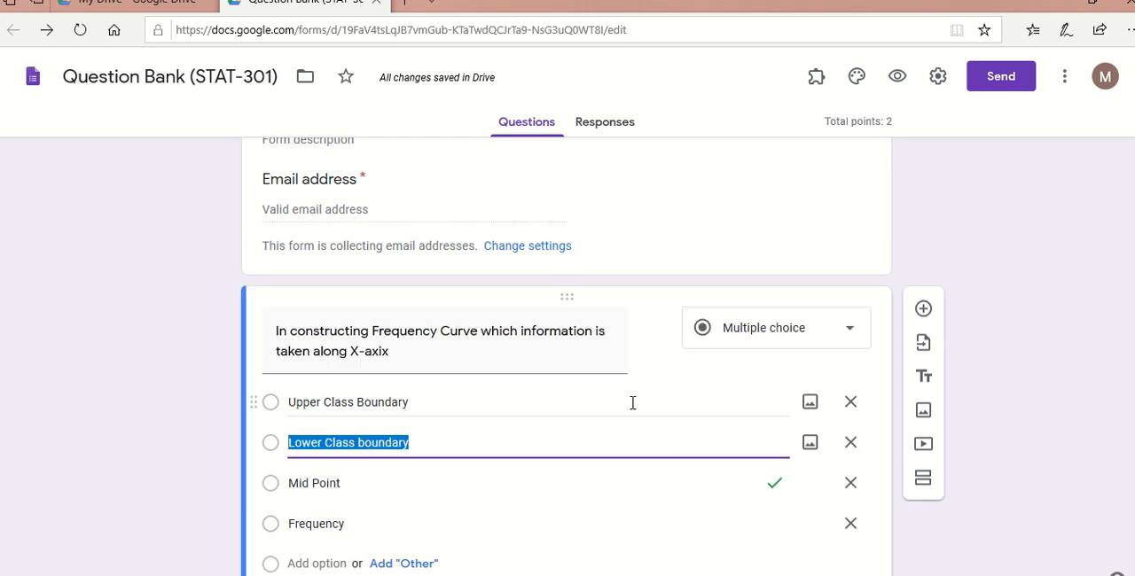
{"action": "scroll", "coordinate": [566, 354], "scroll_direction": "down", "scroll_amount": 2}
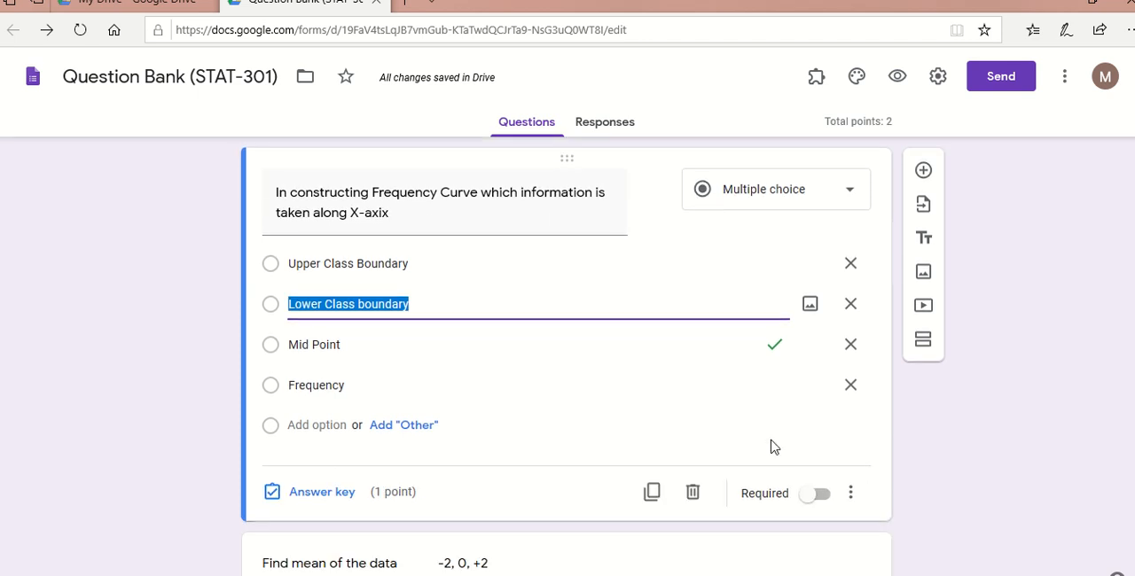
{"action": "left_click", "coordinate": [813, 493]}
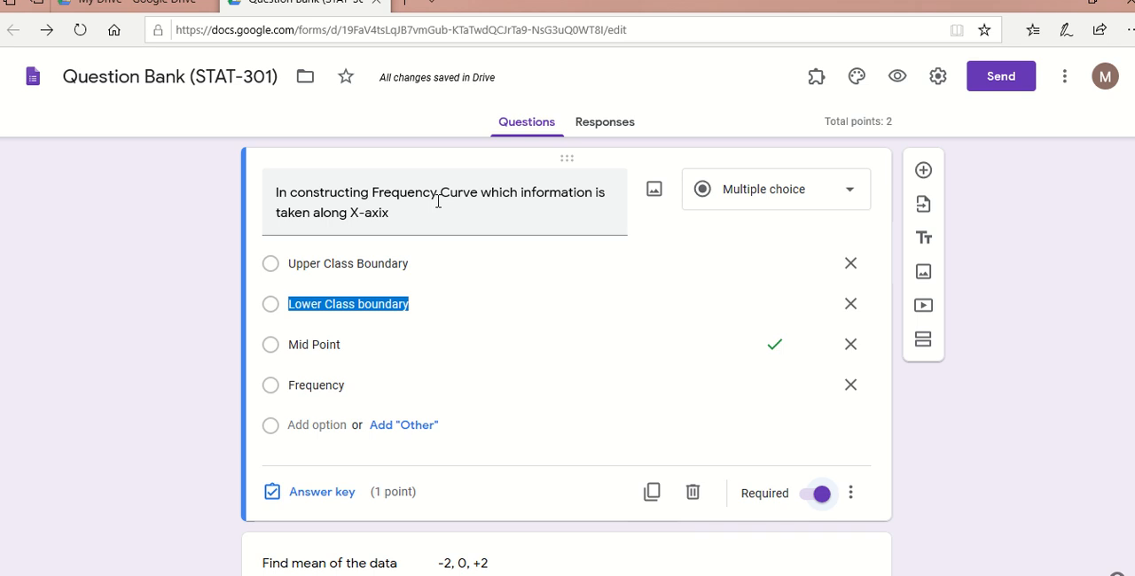
{"action": "left_click", "coordinate": [819, 495]}
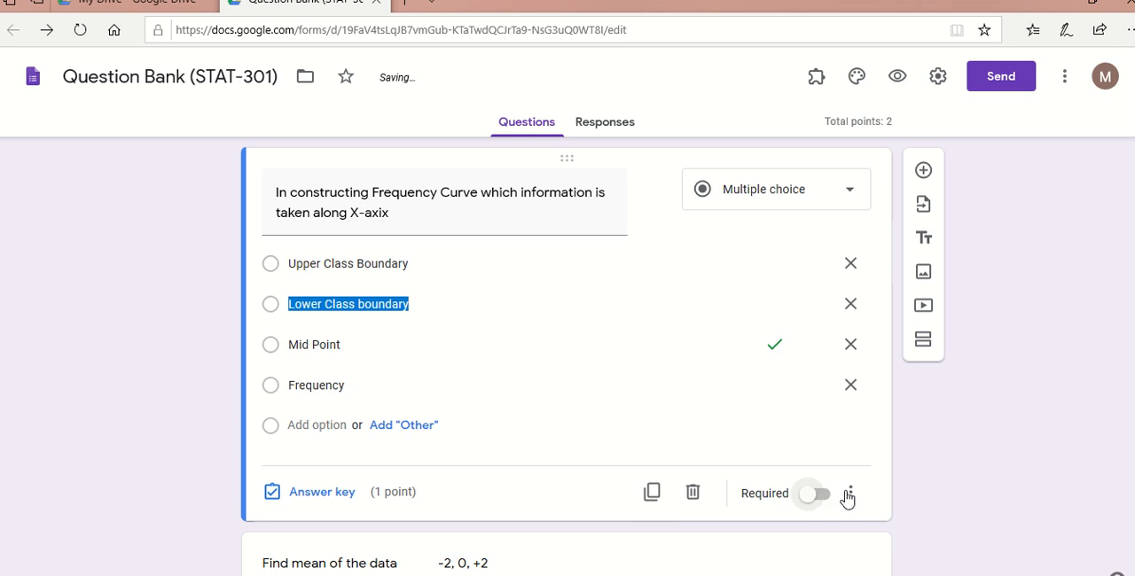
- Enable shuffled option order for the frequency curve question
{"action": "left_click", "coordinate": [851, 494]}
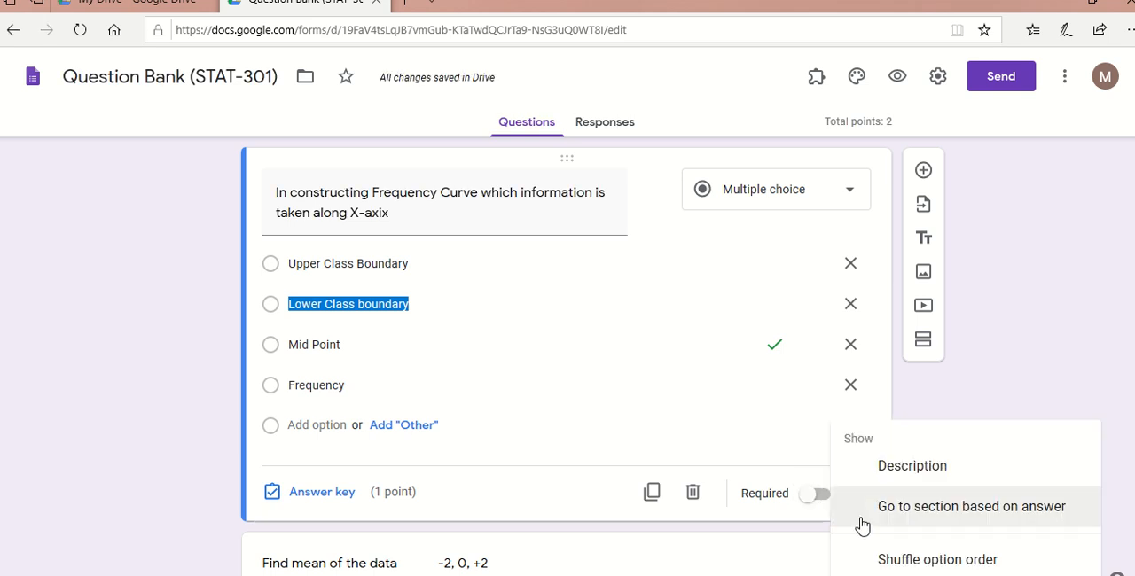
{"action": "left_click", "coordinate": [873, 567]}
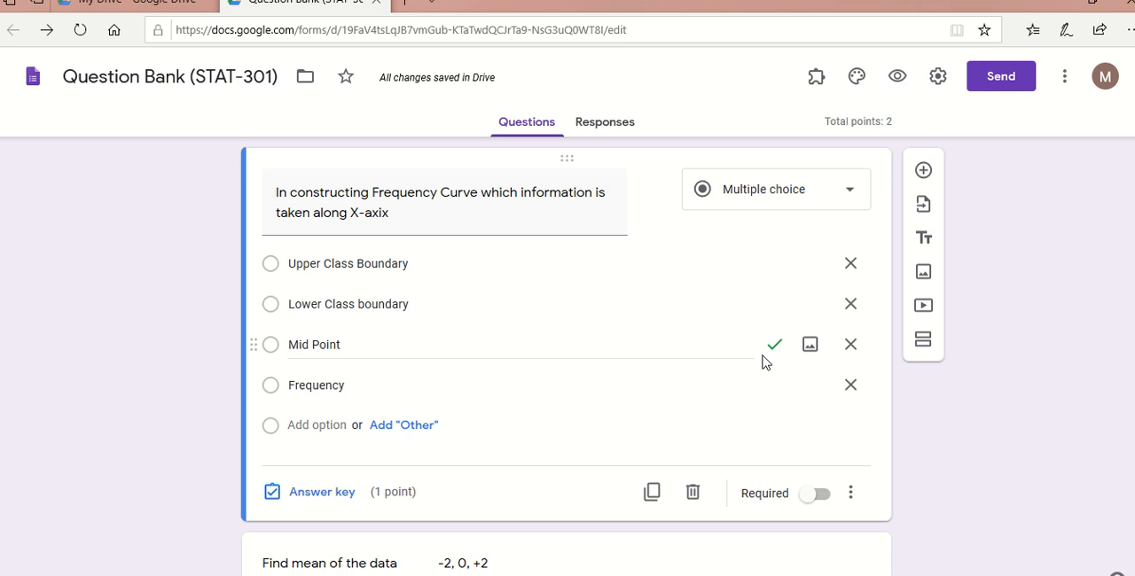
- In the answer key of the question on the mean of -2, 0, +2, mark 0 as the correct answer
{"action": "scroll", "coordinate": [567, 355], "scroll_direction": "down", "scroll_amount": 3}
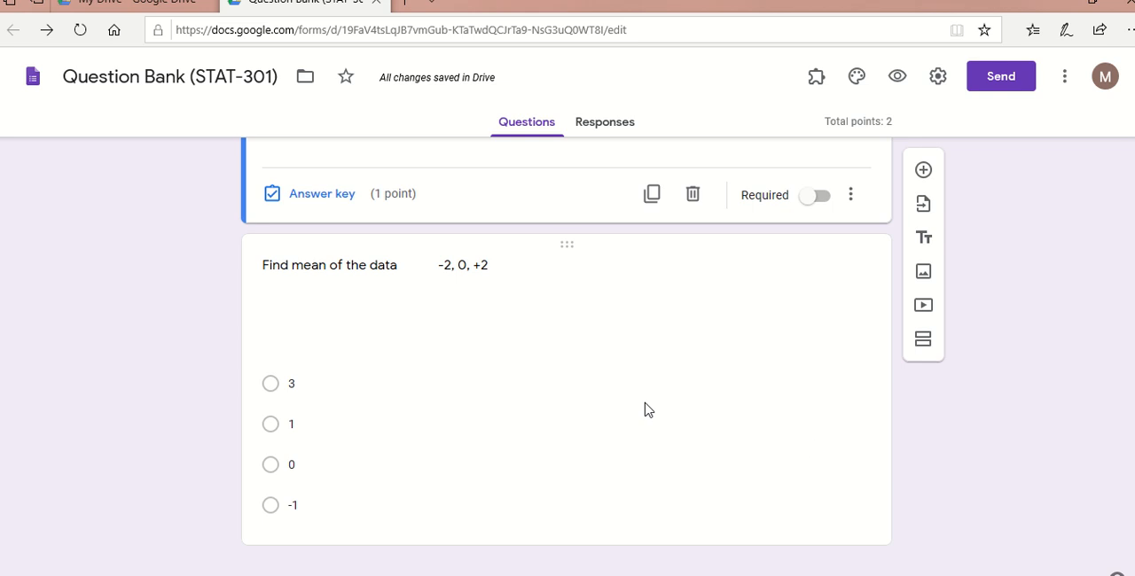
{"action": "left_click", "coordinate": [647, 408]}
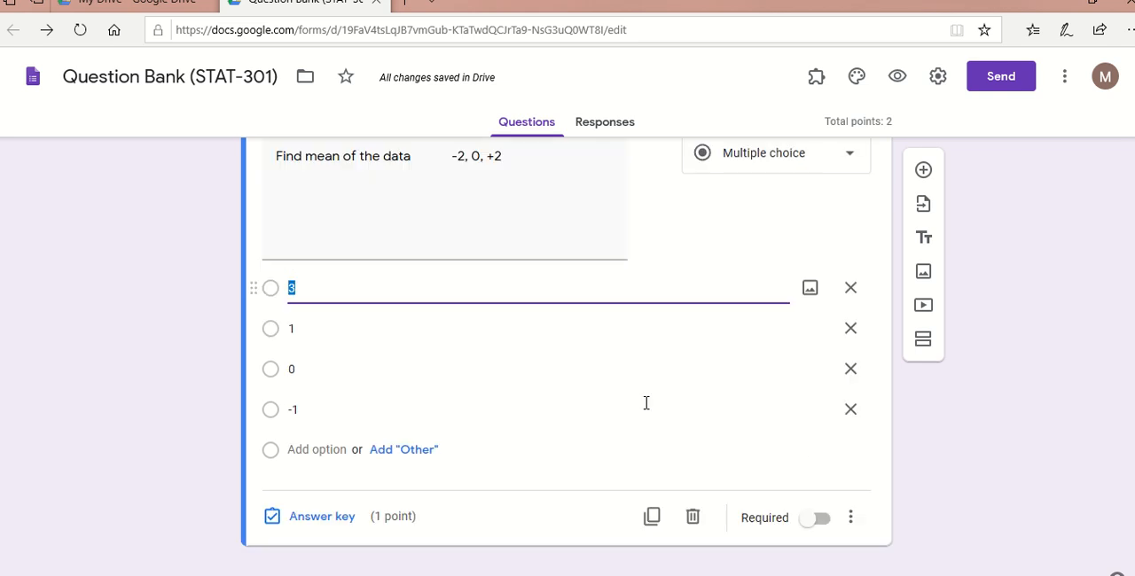
{"action": "left_click", "coordinate": [312, 517]}
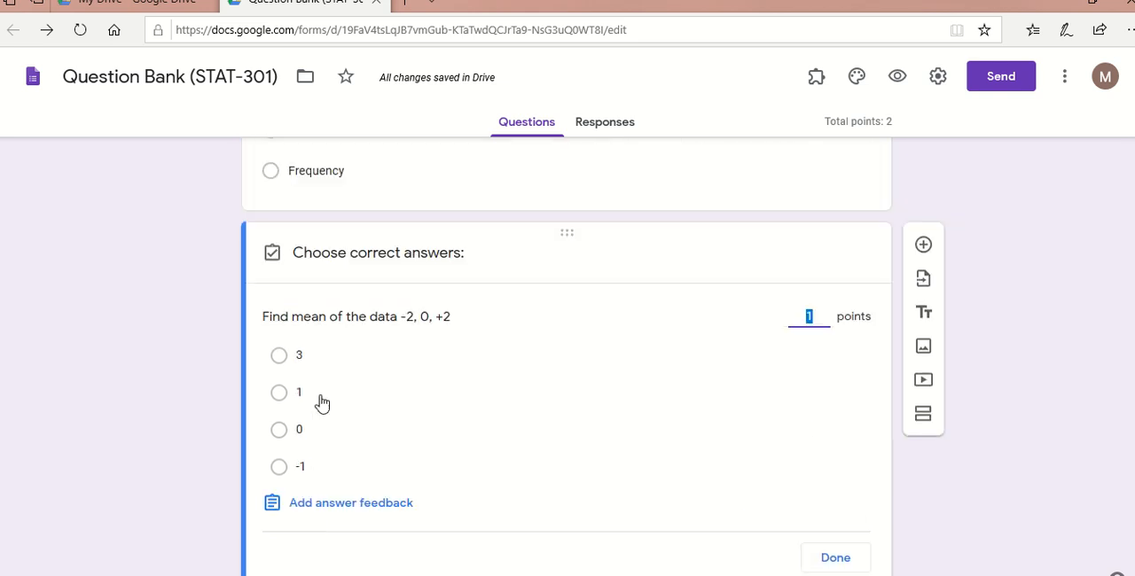
{"action": "left_click", "coordinate": [282, 432]}
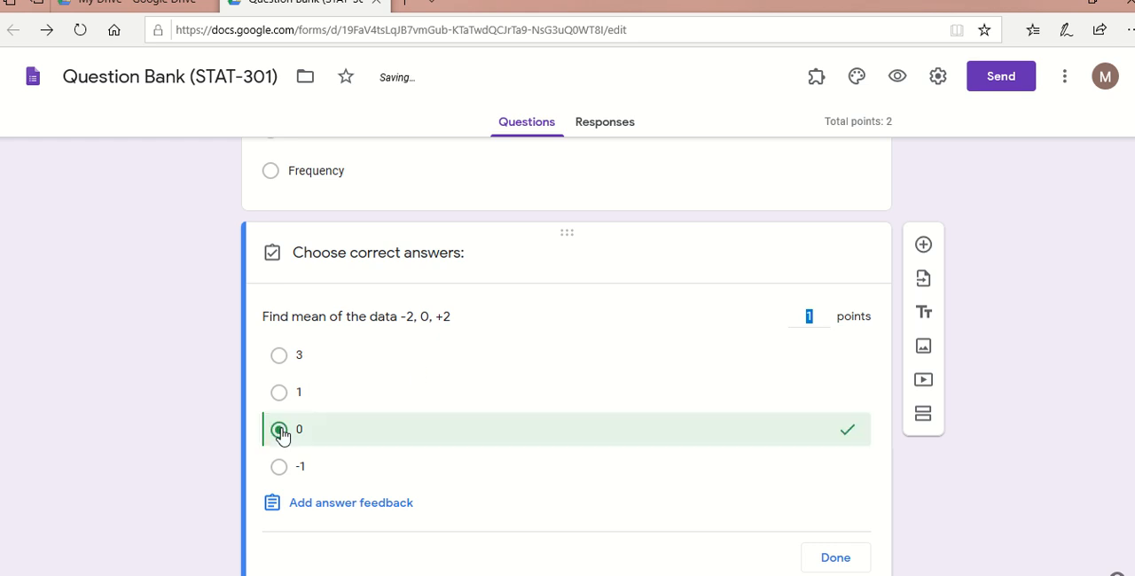
{"action": "left_click", "coordinate": [847, 559]}
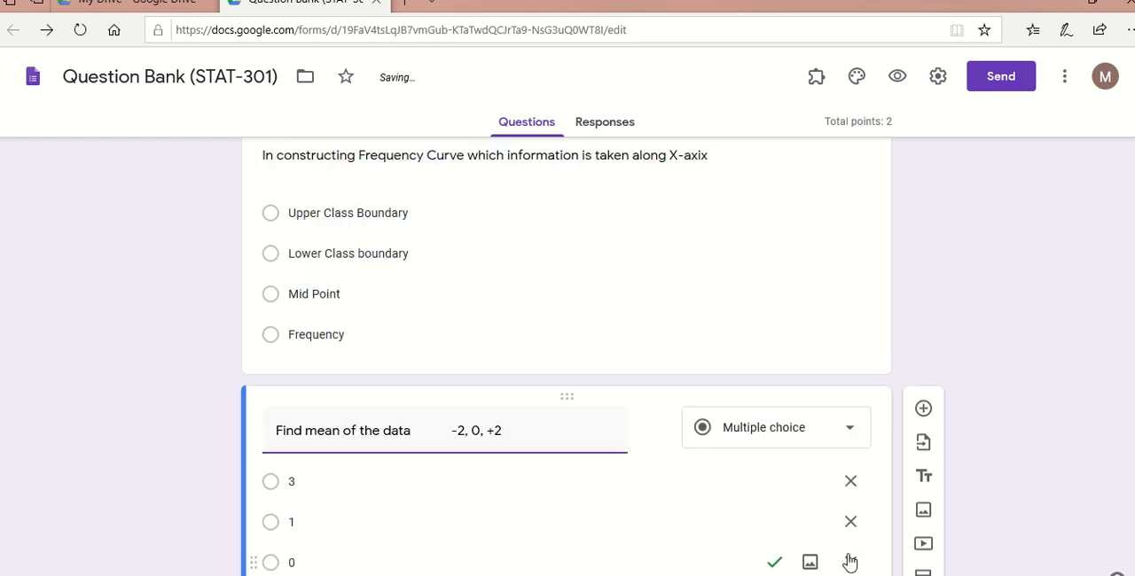
- Enable shuffled option order for the question about the mean of the data
{"action": "scroll", "coordinate": [502, 351], "scroll_direction": "down", "scroll_amount": 2}
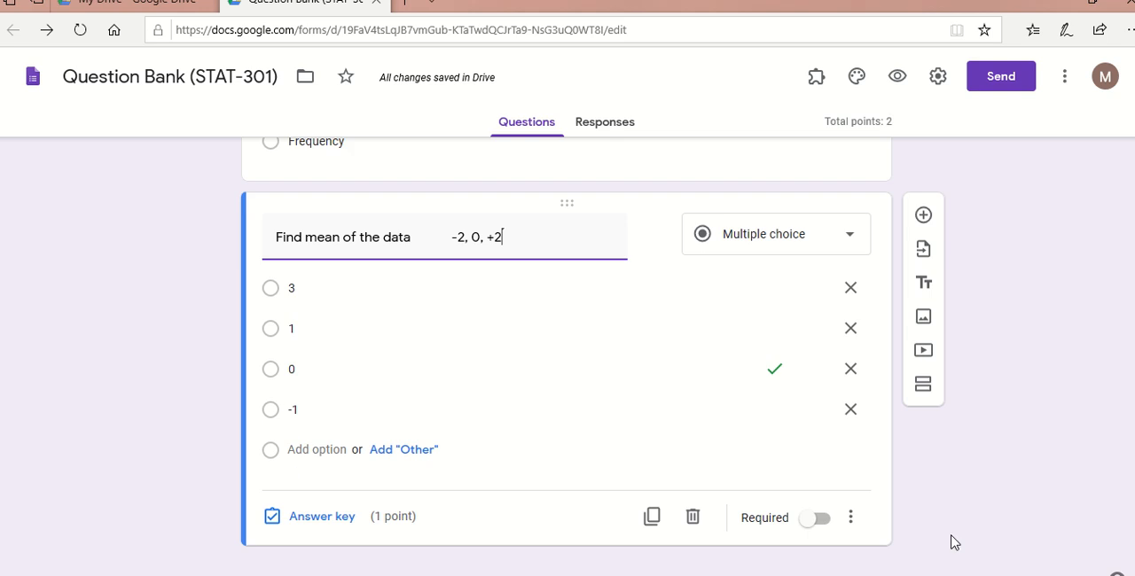
{"action": "left_click", "coordinate": [849, 522]}
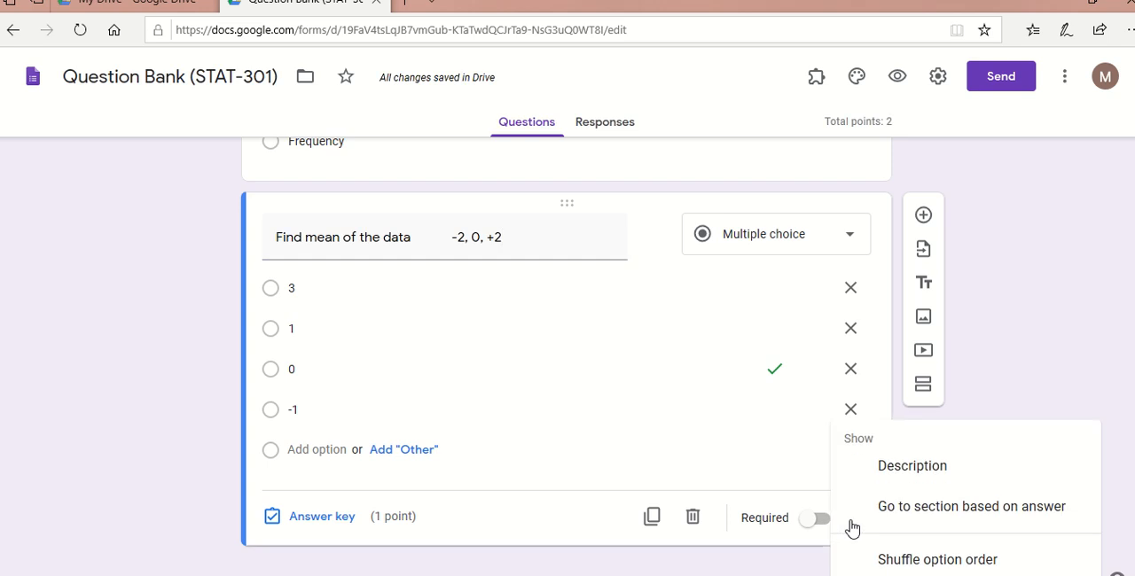
{"action": "left_click", "coordinate": [881, 560]}
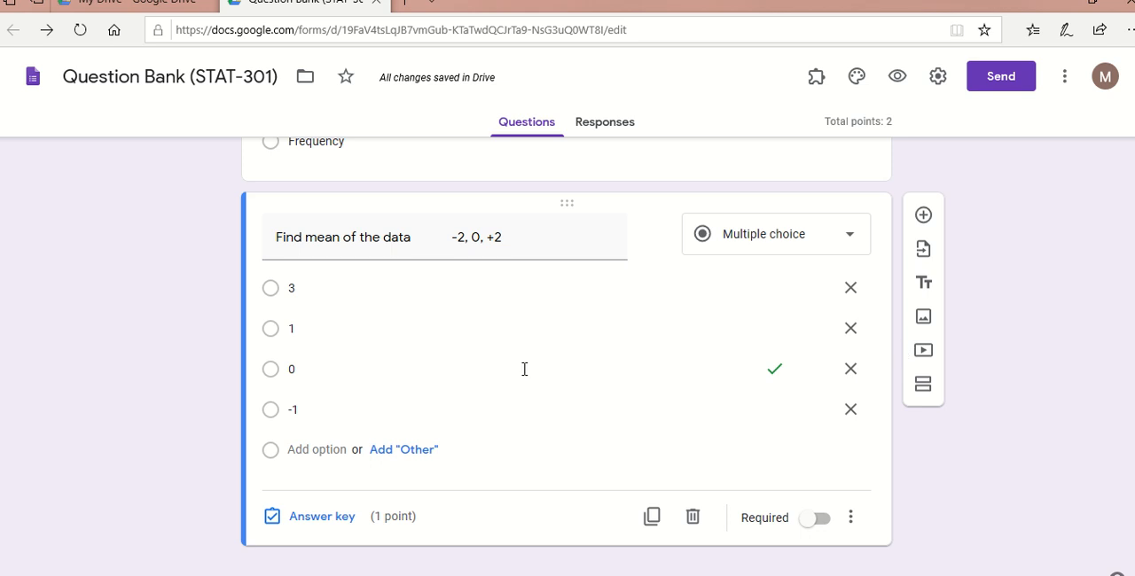
- Switch to Google Drive and create a new blank Google Form
{"action": "left_click", "coordinate": [121, 9]}
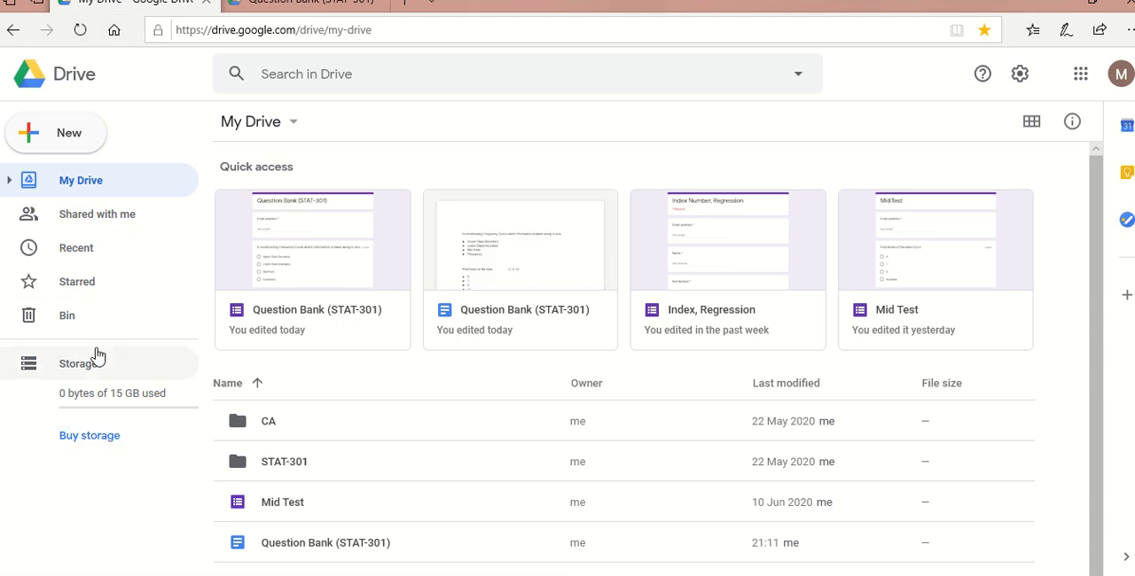
{"action": "left_click", "coordinate": [73, 137]}
{"action": "mouse_move", "coordinate": [175, 331]}
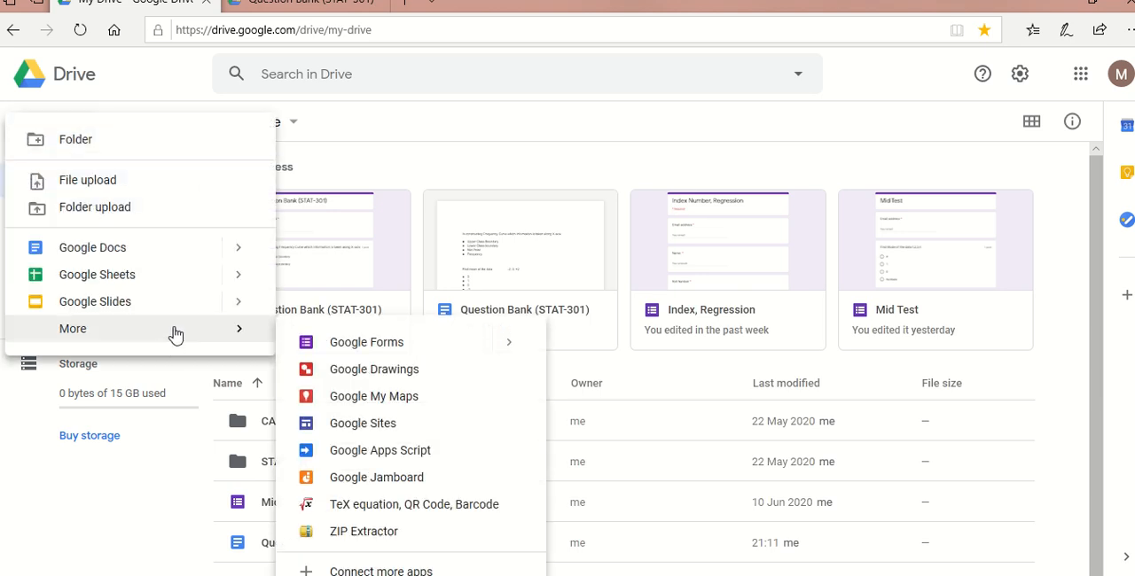
{"action": "mouse_move", "coordinate": [532, 352]}
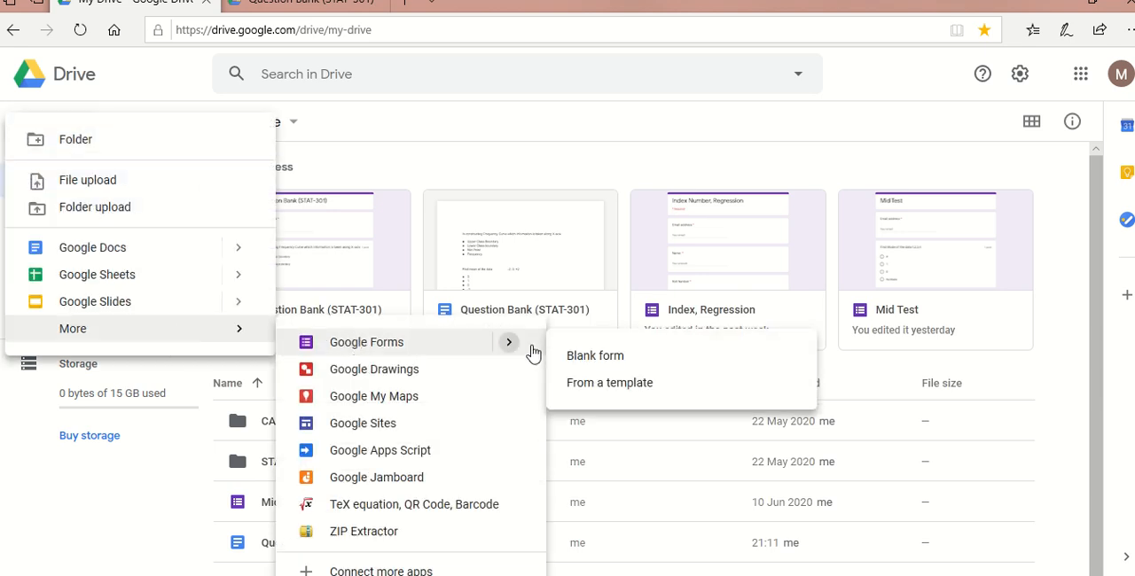
{"action": "left_click", "coordinate": [599, 356]}
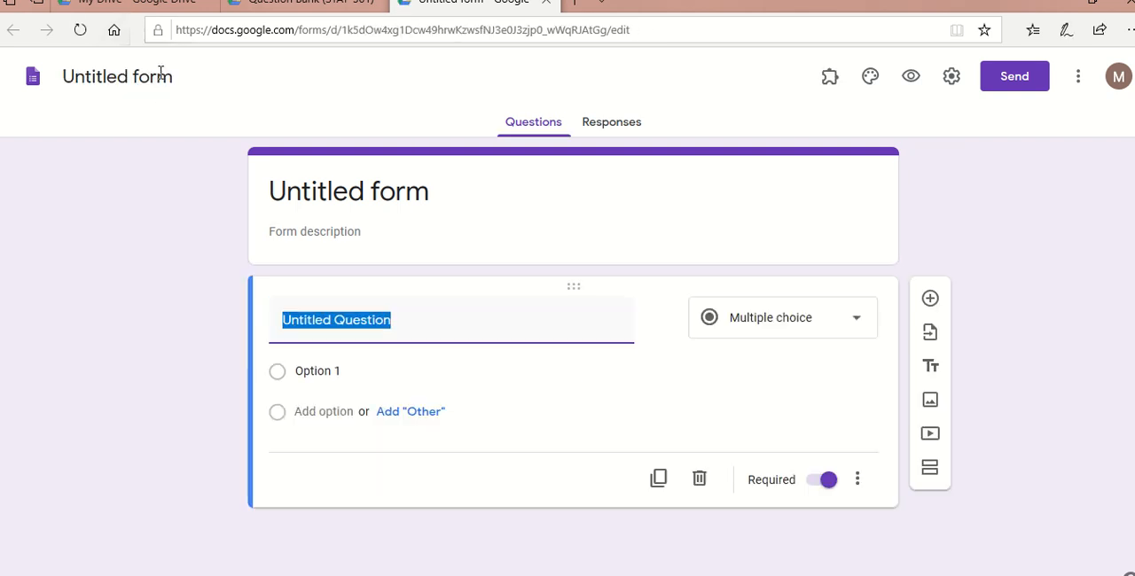
{"action": "left_click", "coordinate": [165, 80]}
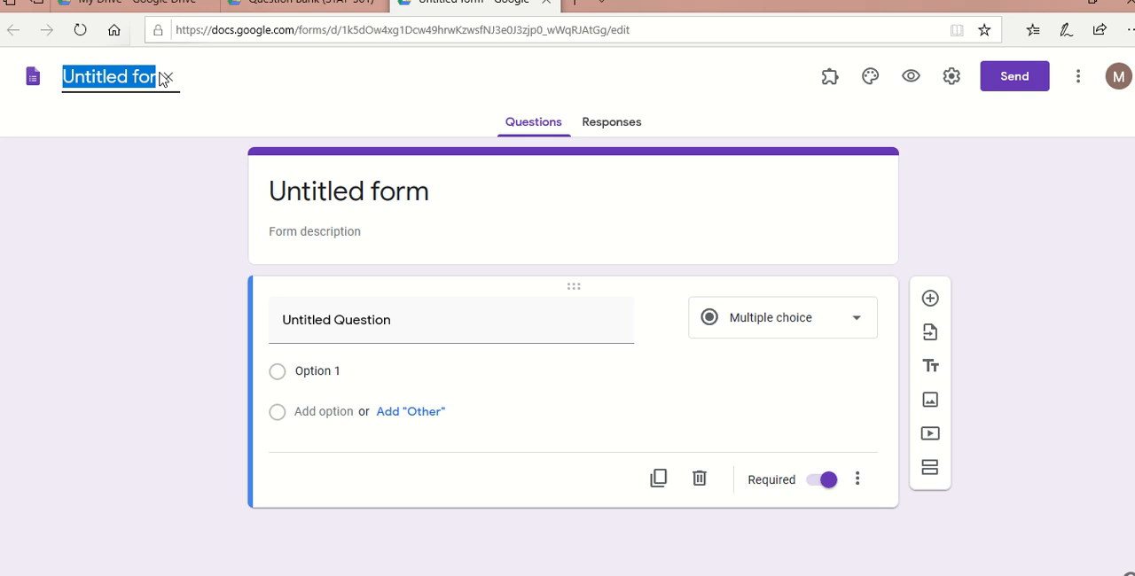
{"action": "left_click", "coordinate": [162, 78]}
{"action": "type", "text": "Mid"}
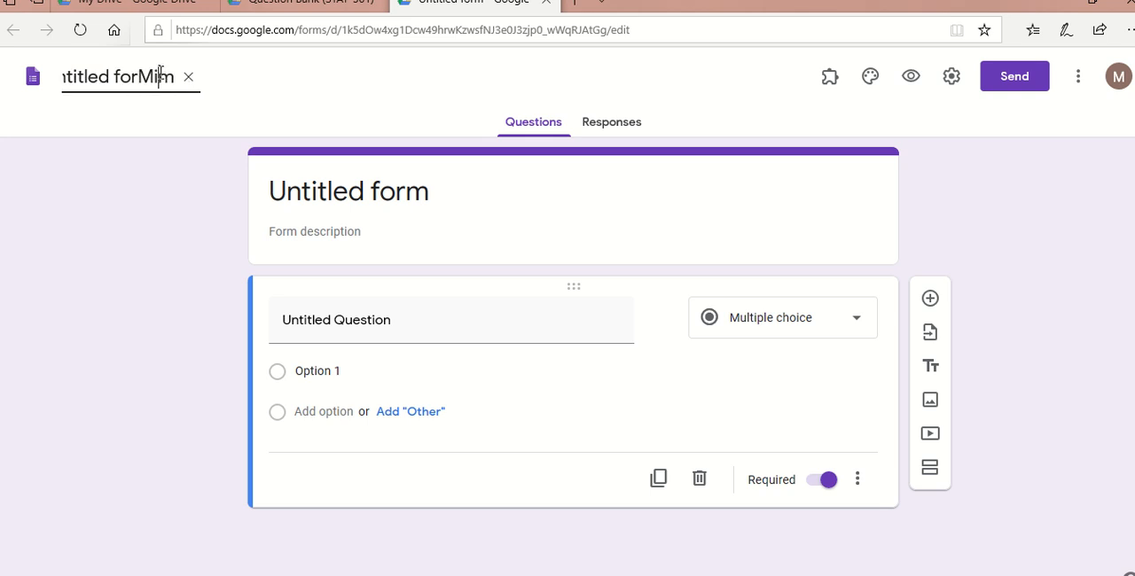
{"action": "key", "text": "BackSpace"}
{"action": "key", "text": "BackSpace"}
{"action": "key", "text": "BackSpace"}
{"action": "key", "text": "BackSpace"}
{"action": "key", "text": "BackSpace"}
{"action": "key", "text": "BackSpace"}
{"action": "key", "text": "BackSpace"}
{"action": "key", "text": "BackSpace"}
{"action": "key", "text": "BackSpace"}
{"action": "key", "text": "BackSpace"}
{"action": "key", "text": "BackSpace"}
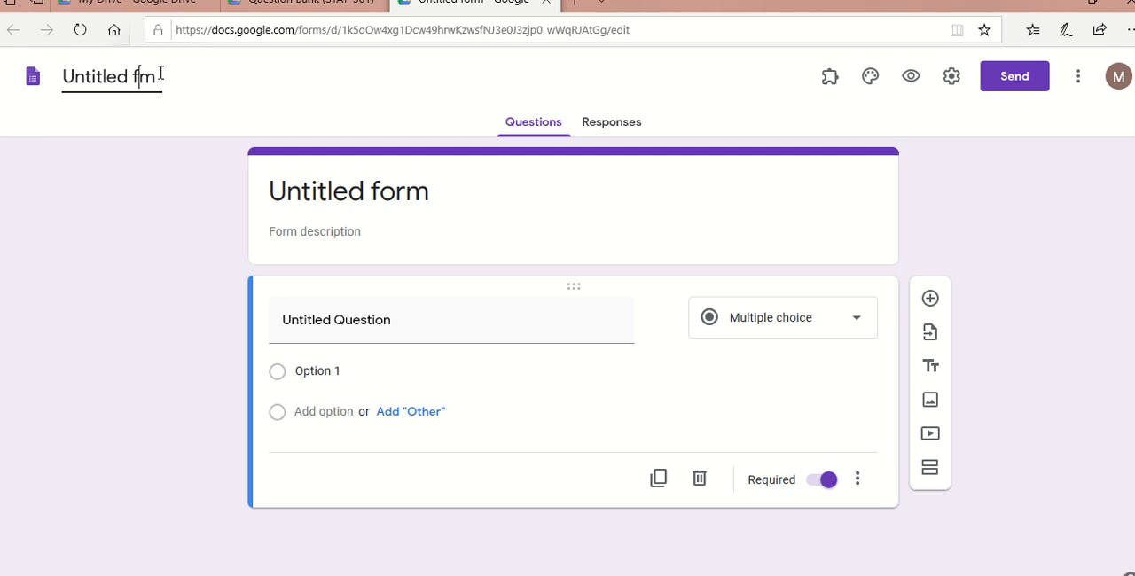
{"action": "key", "text": "BackSpace"}
{"action": "key", "text": "BackSpace"}
{"action": "key", "text": "BackSpace"}
{"action": "key", "text": "BackSpace"}
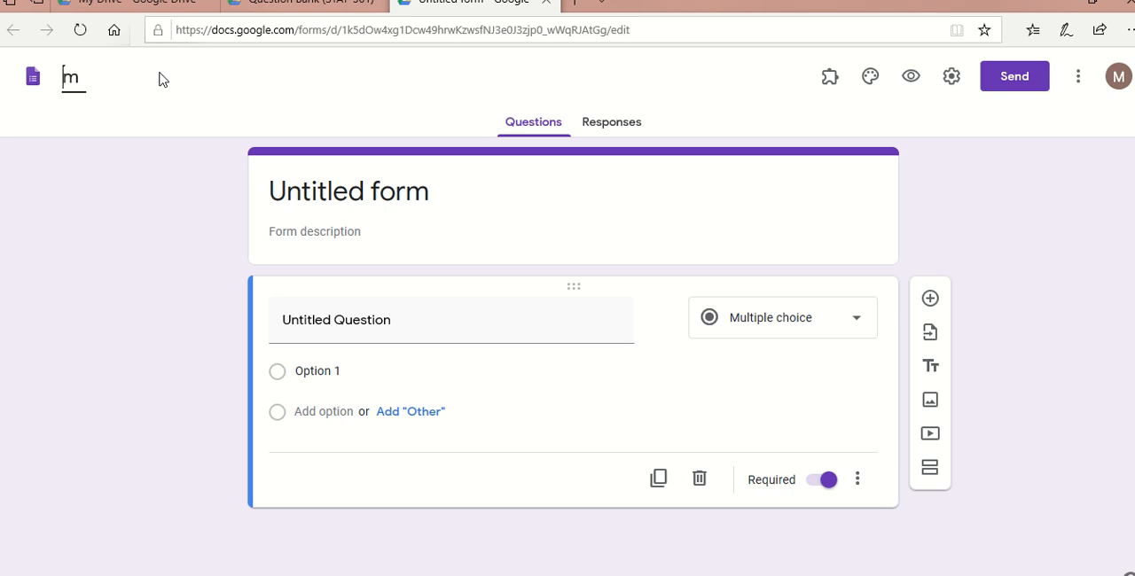
{"action": "key", "text": "Delete"}
{"action": "type", "text": "U"}
{"action": "left_click", "coordinate": [83, 76]}
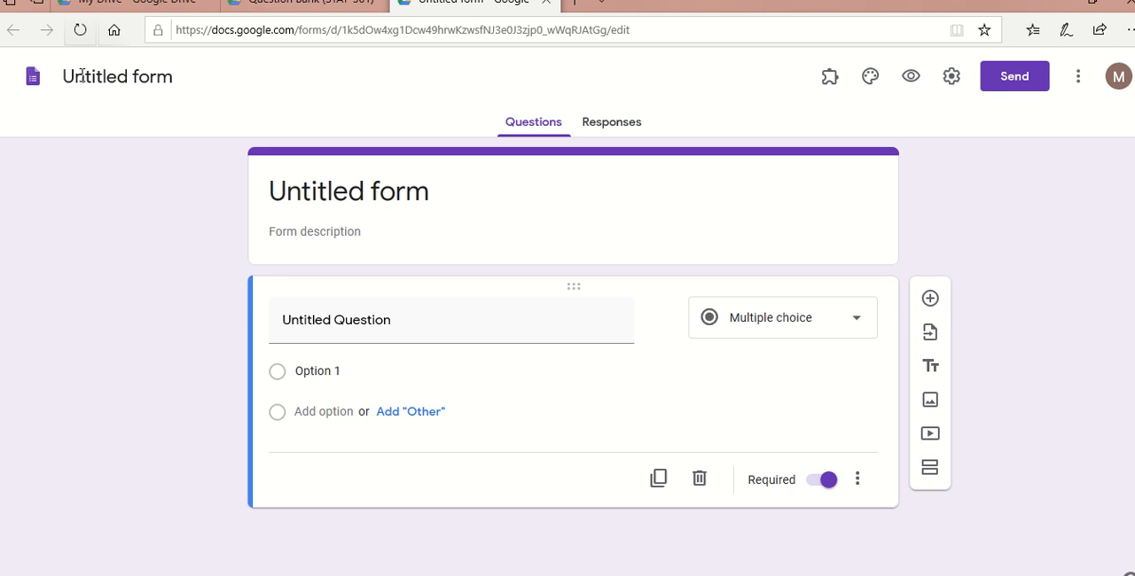
- Name the new form Mid Test STST-301 and apply the same name to its heading
{"action": "left_click", "coordinate": [174, 79]}
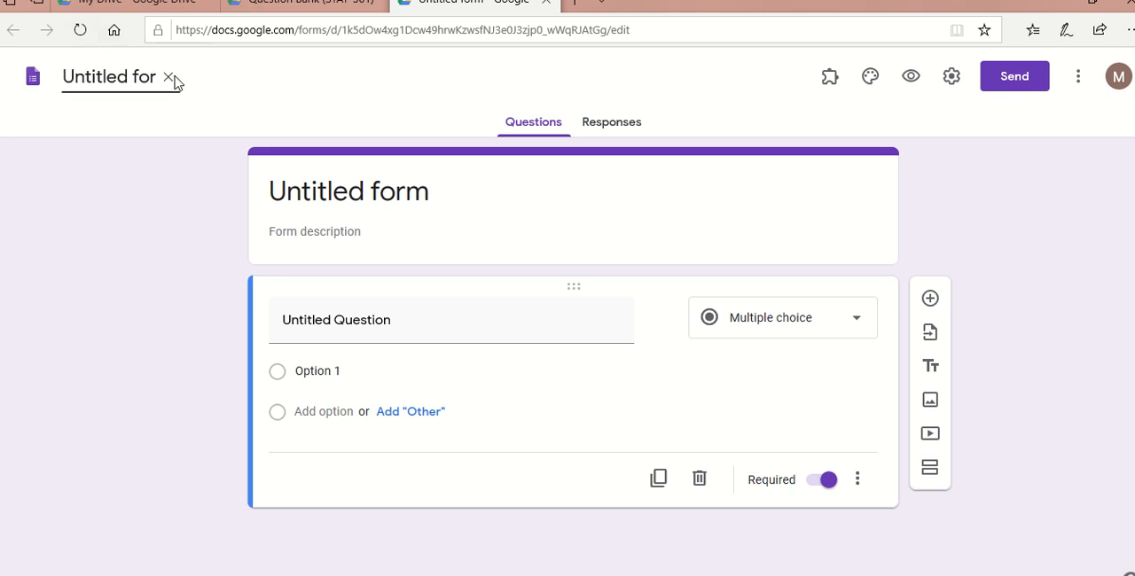
{"action": "left_click", "coordinate": [162, 79]}
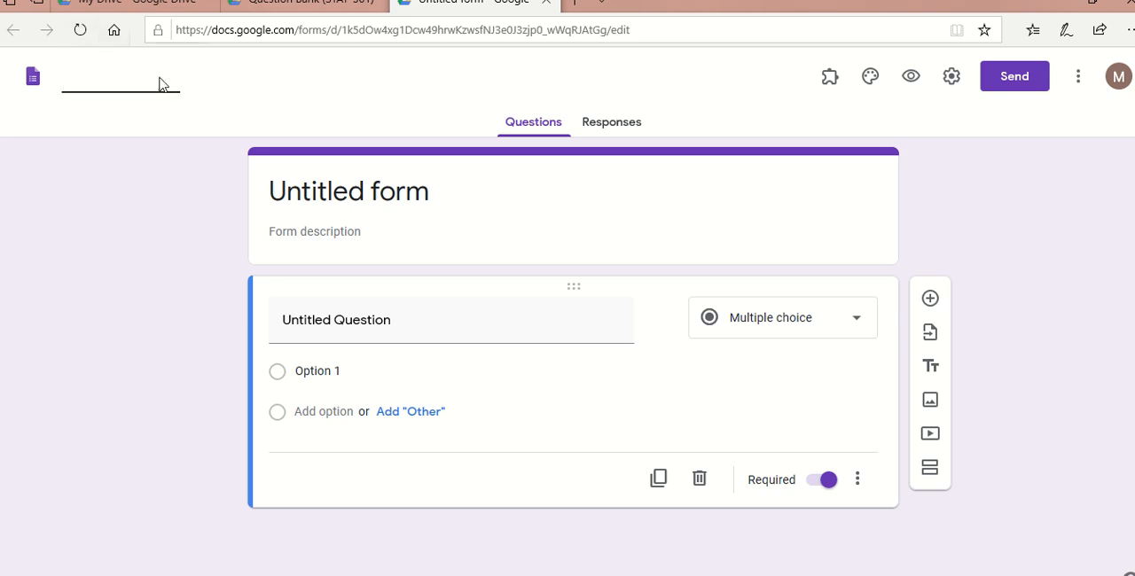
{"action": "type", "text": "Mid Tes"}
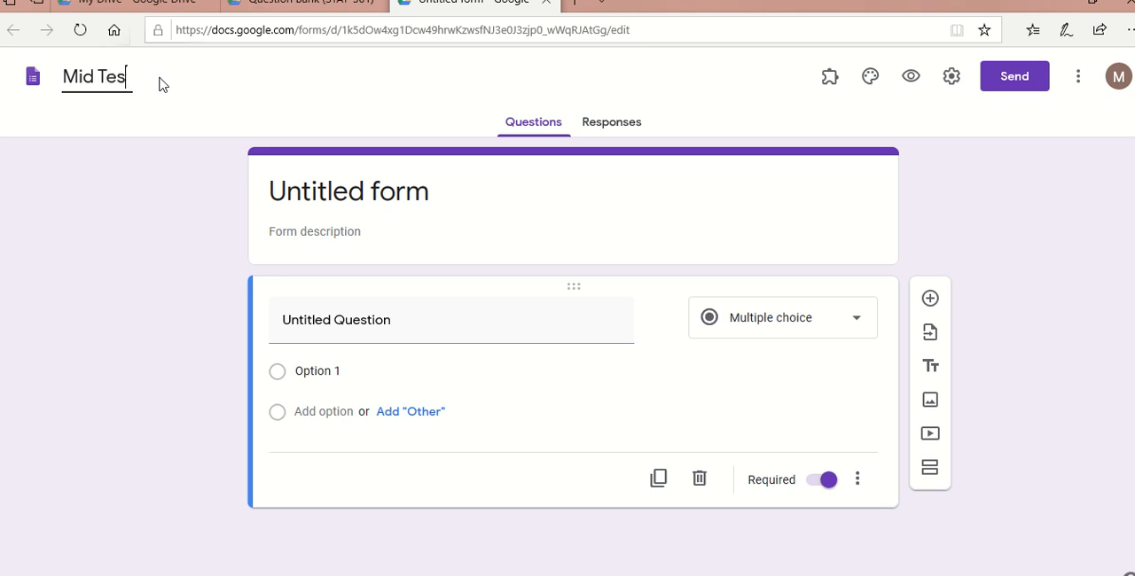
{"action": "type", "text": "t STST"}
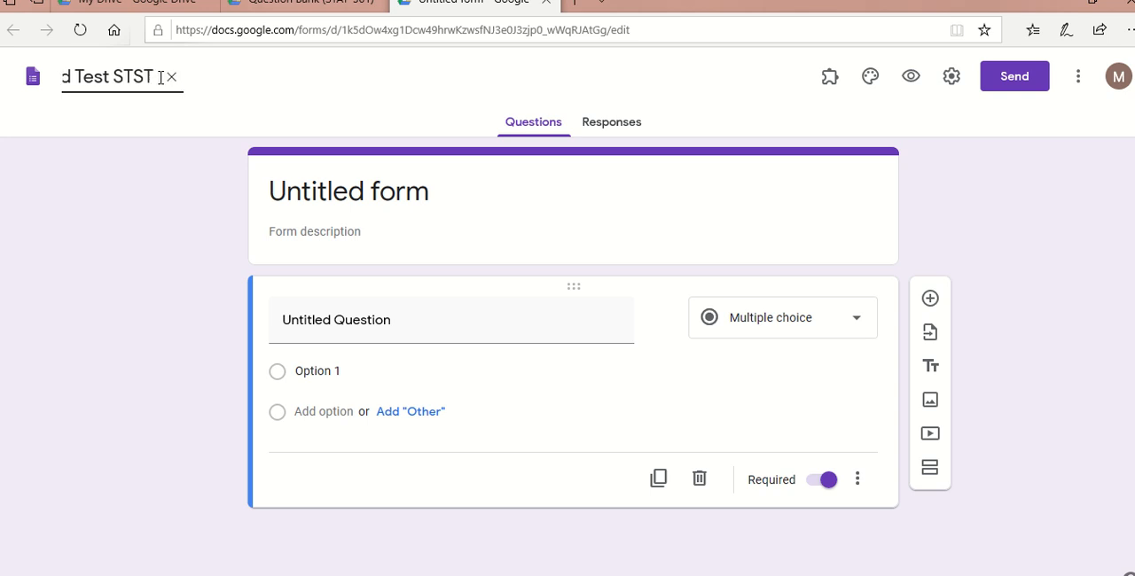
{"action": "type", "text": " 301"}
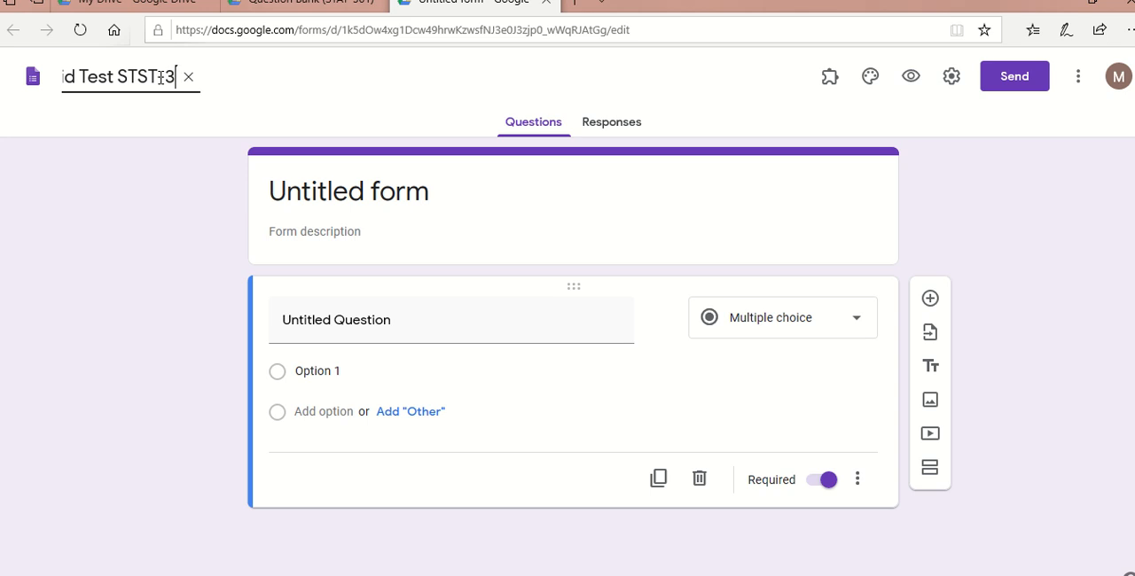
{"action": "left_click", "coordinate": [421, 195]}
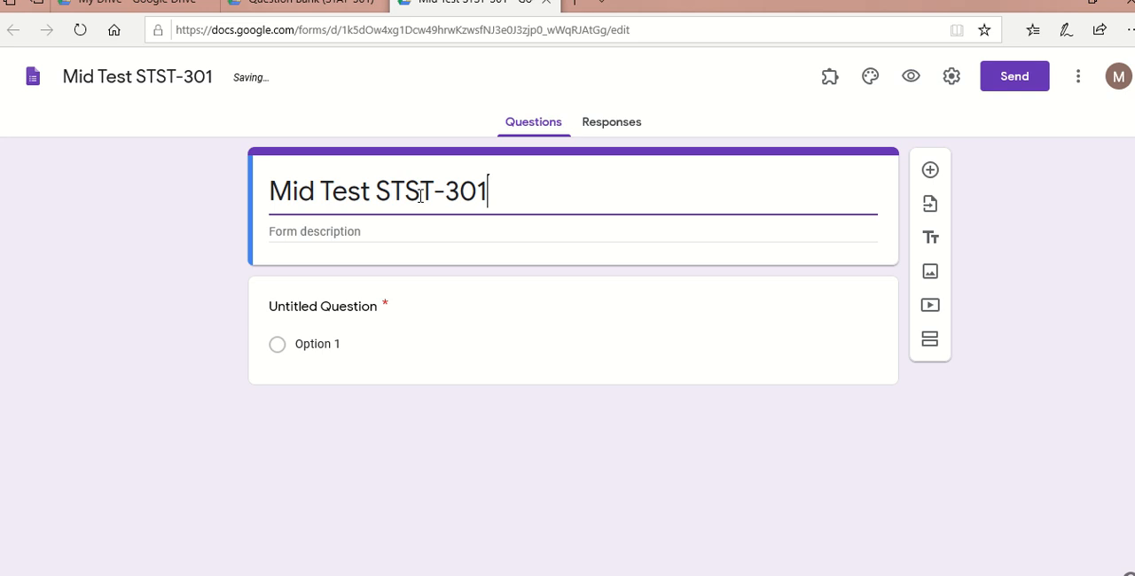
- Correct the form's name and heading to Mid Test STAT-301
{"action": "left_click", "coordinate": [167, 78]}
{"action": "key", "text": "BackSpace"}
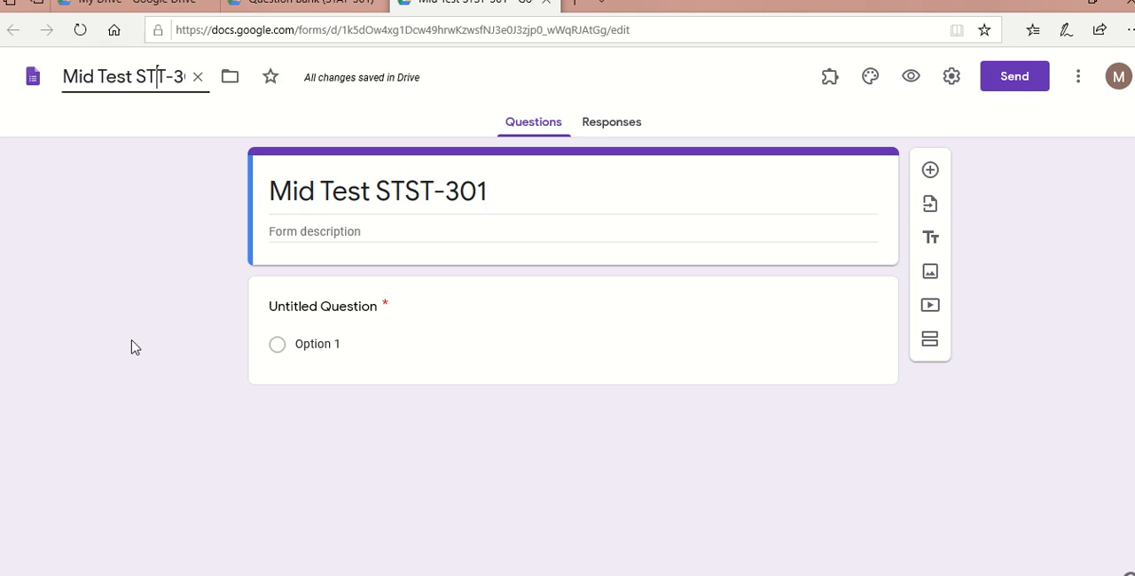
{"action": "type", "text": "aq"}
{"action": "key", "text": "BackSpace"}
{"action": "type", "text": "A"}
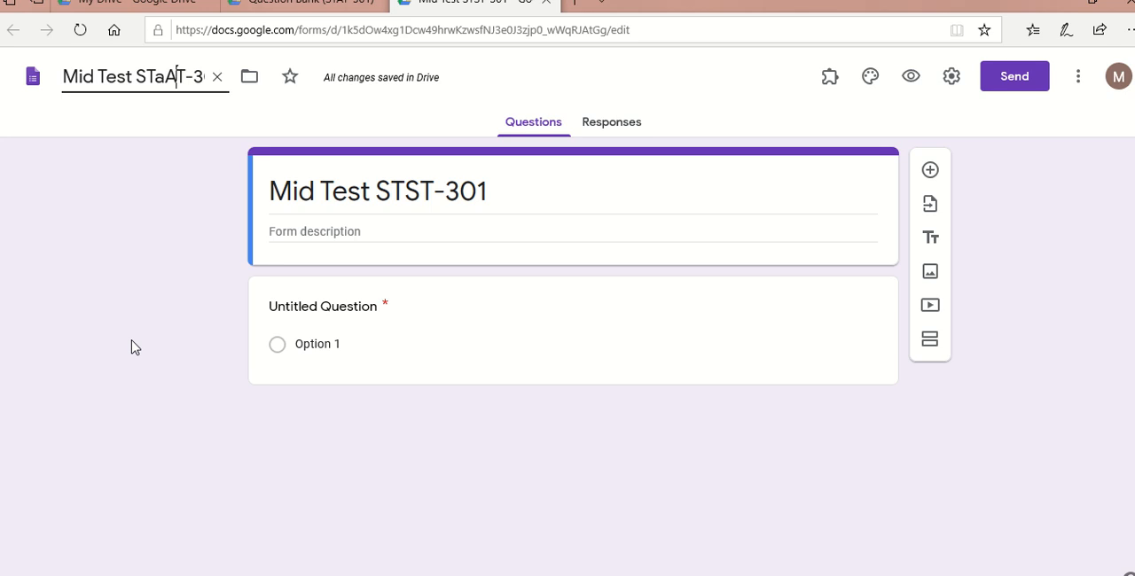
{"action": "left_click", "coordinate": [162, 81]}
{"action": "key", "text": "BackSpace"}
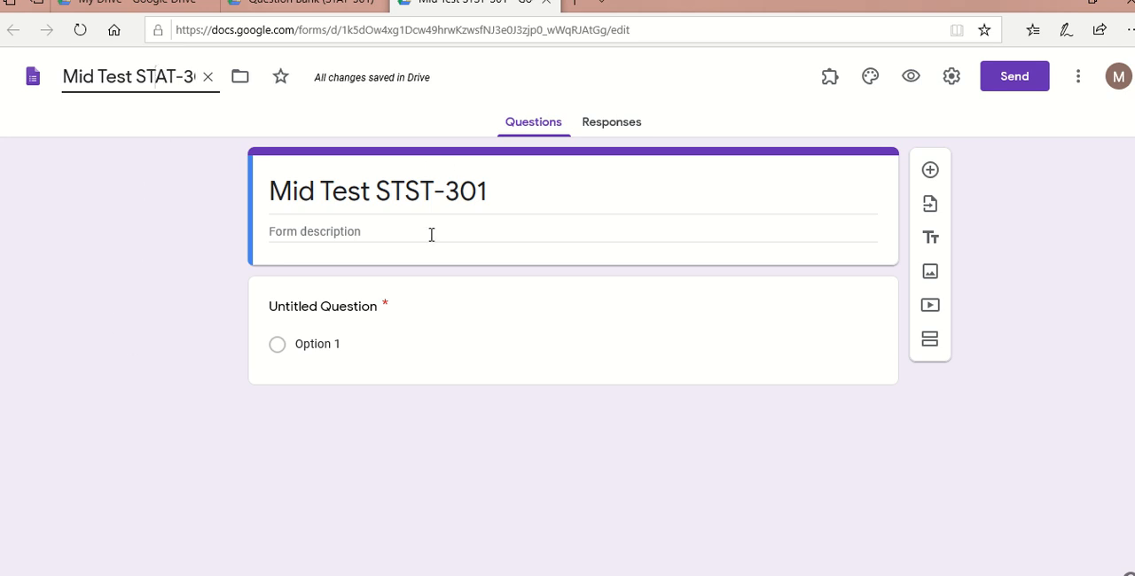
{"action": "left_click", "coordinate": [441, 189]}
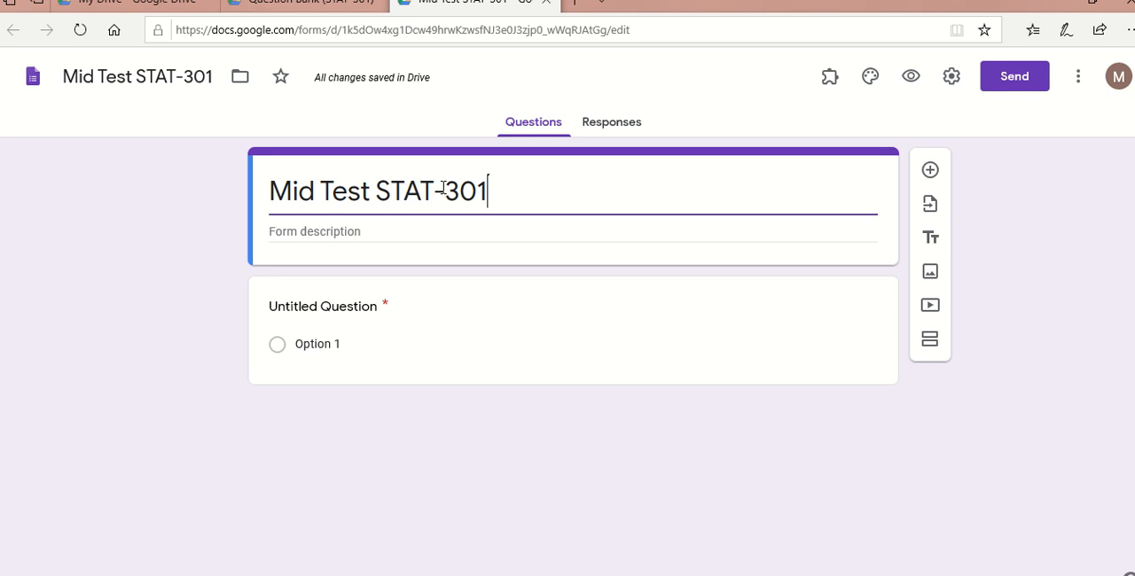
- Enter Time as the form description
{"action": "left_click", "coordinate": [362, 228]}
{"action": "type", "text": "t"}
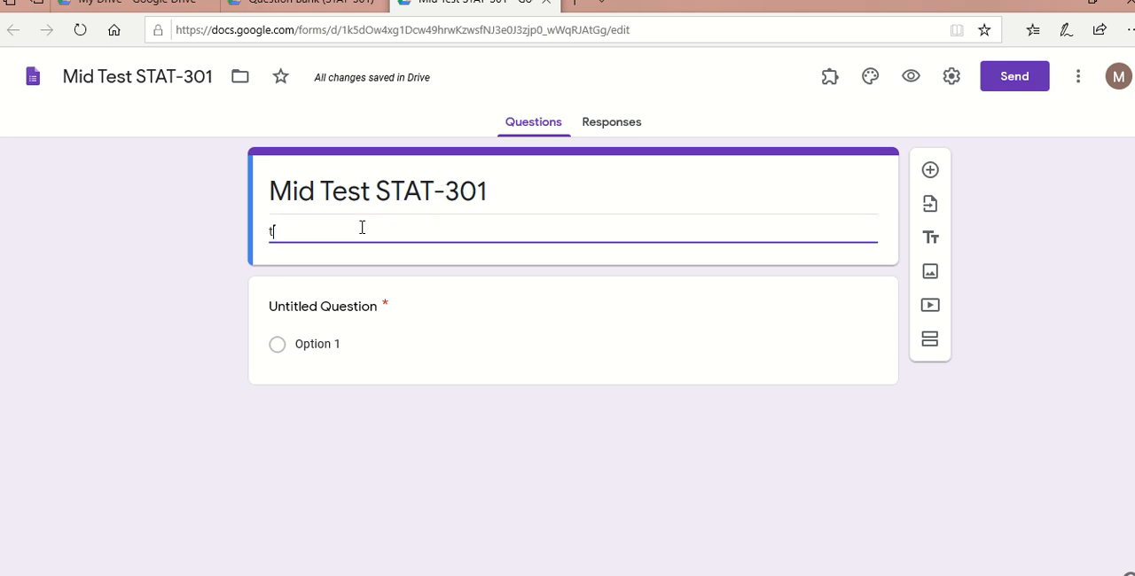
{"action": "type", "text": "IME"}
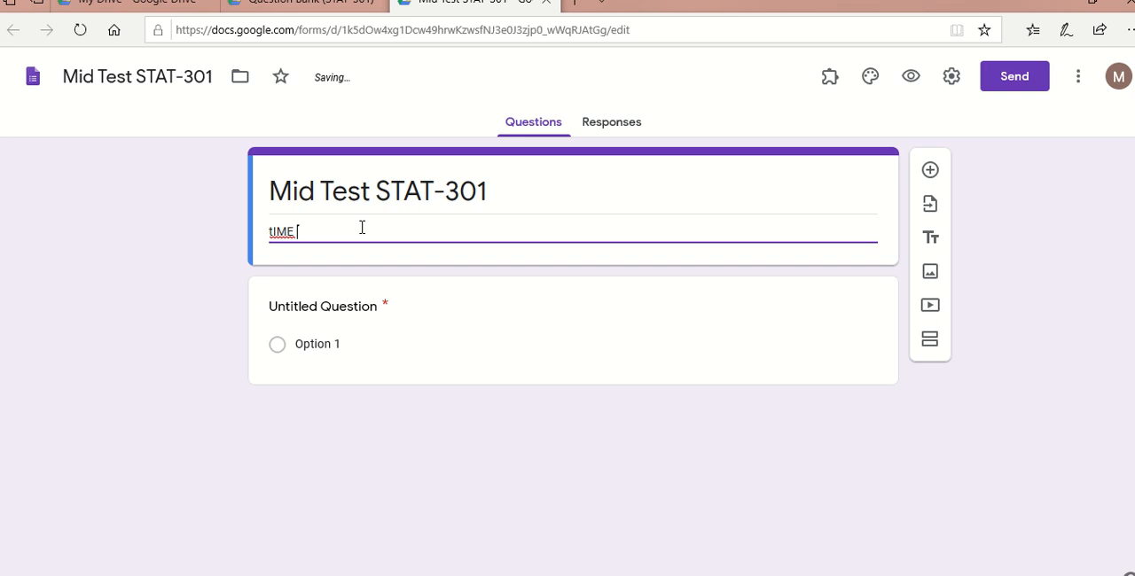
{"action": "key", "text": "BackSpace"}
{"action": "key", "text": "BackSpace"}
{"action": "key", "text": "BackSpace"}
{"action": "key", "text": "BackSpace"}
{"action": "key", "text": "BackSpace"}
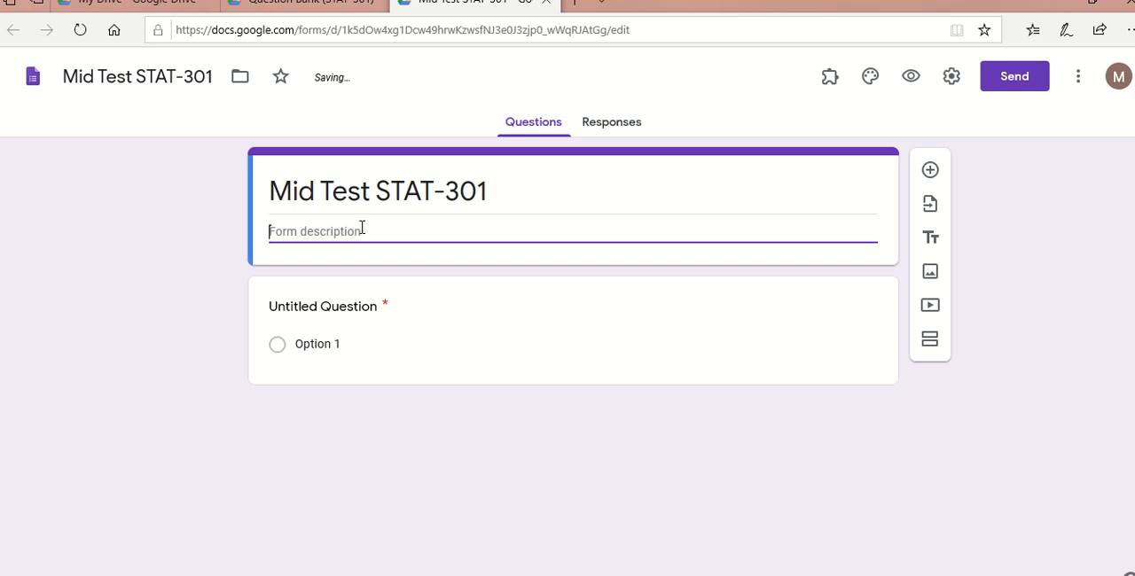
{"action": "type", "text": "Time"}
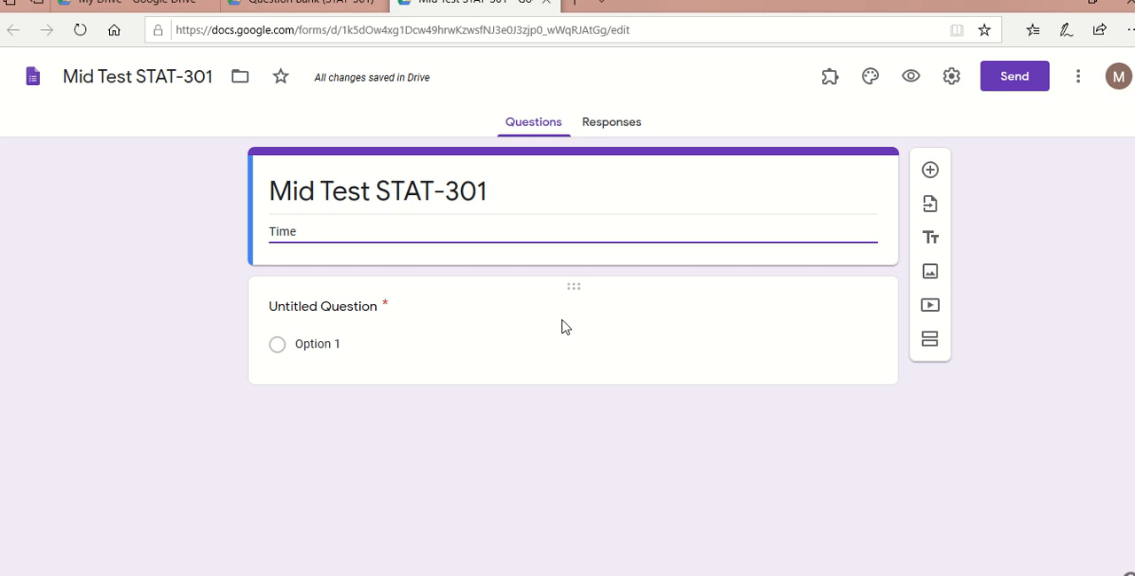
- Import all questions from the Question Bank (STAT-301) form into the Mid Test STAT-301 form
{"action": "left_click", "coordinate": [930, 205]}
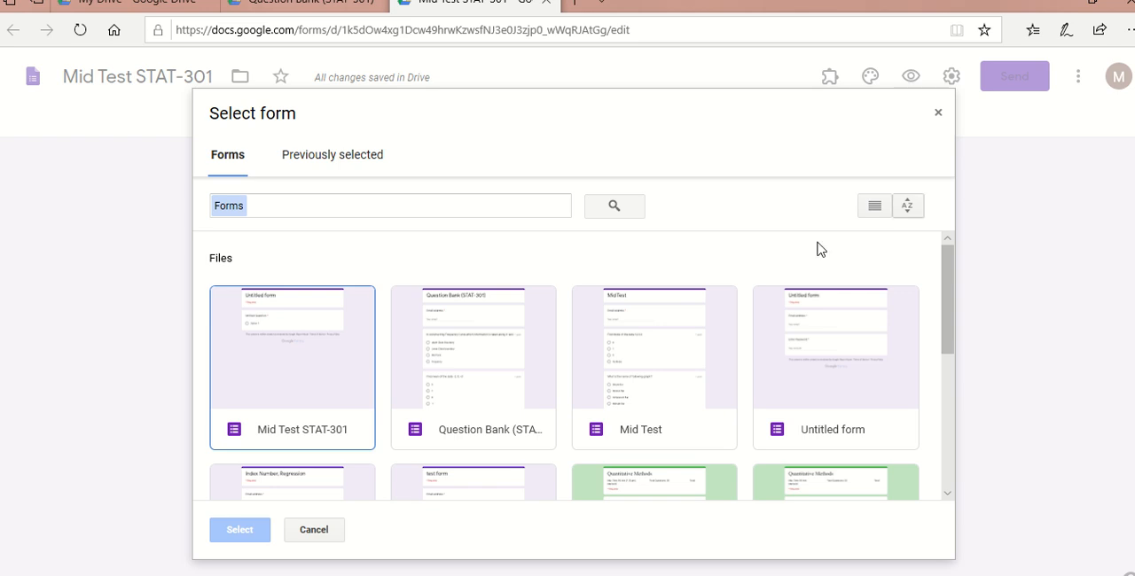
{"action": "left_click", "coordinate": [452, 361]}
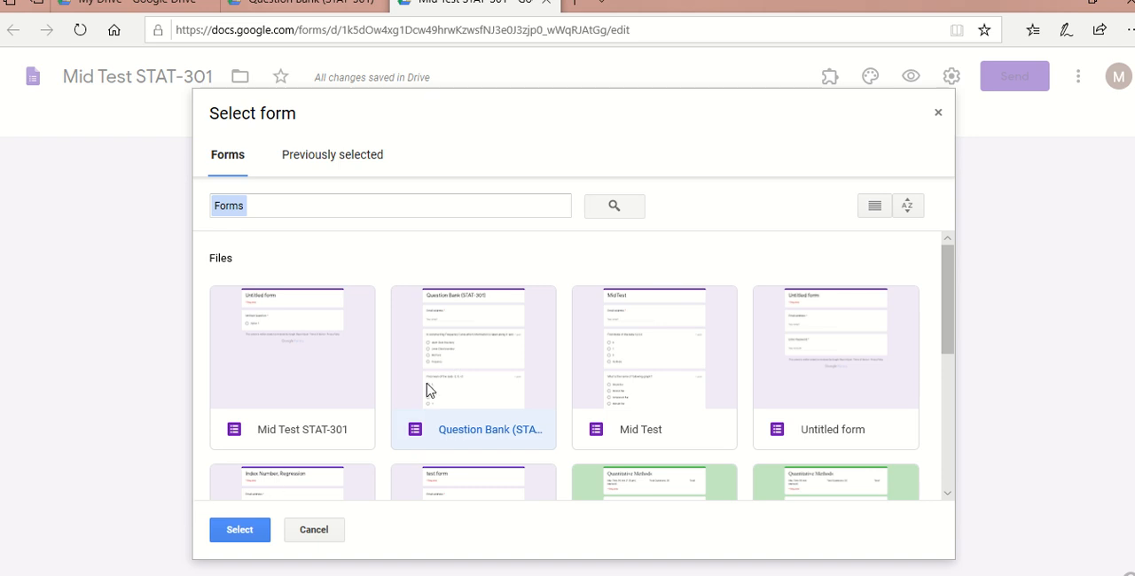
{"action": "left_click", "coordinate": [240, 530]}
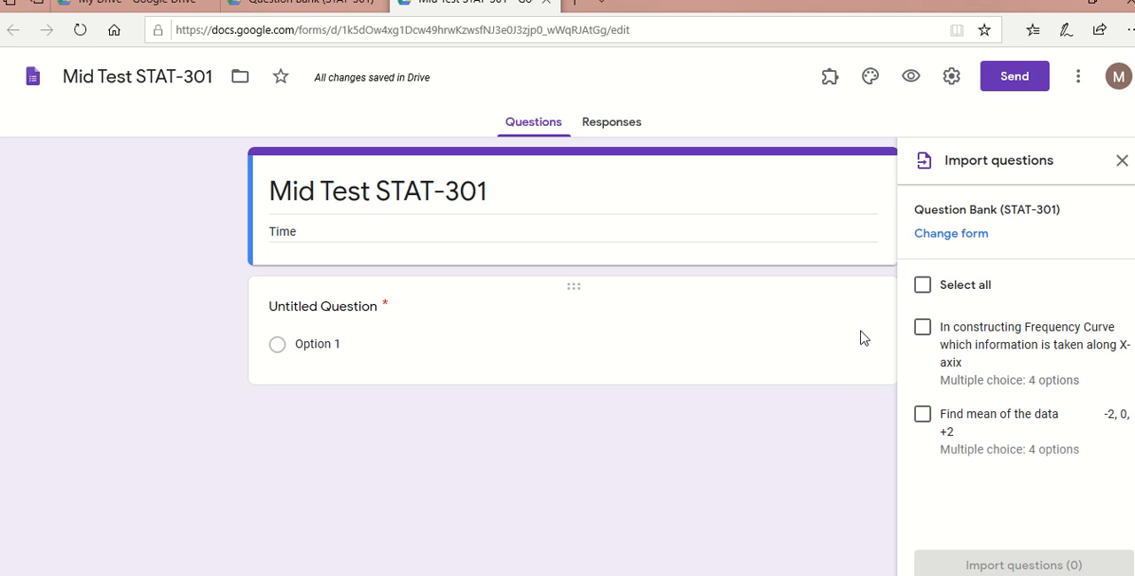
{"action": "left_click", "coordinate": [922, 290]}
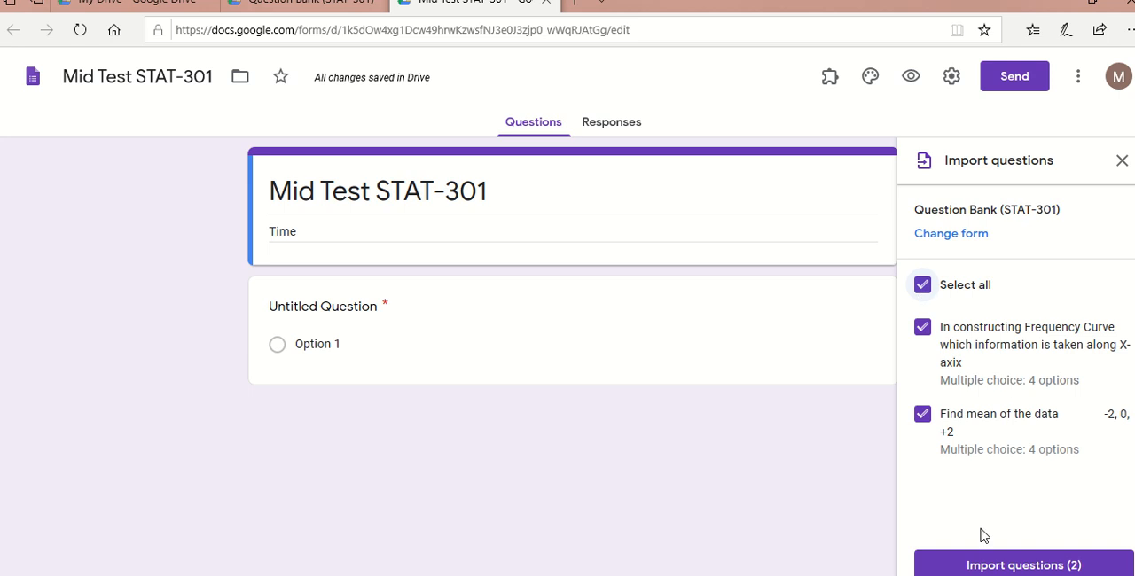
{"action": "left_click", "coordinate": [972, 563]}
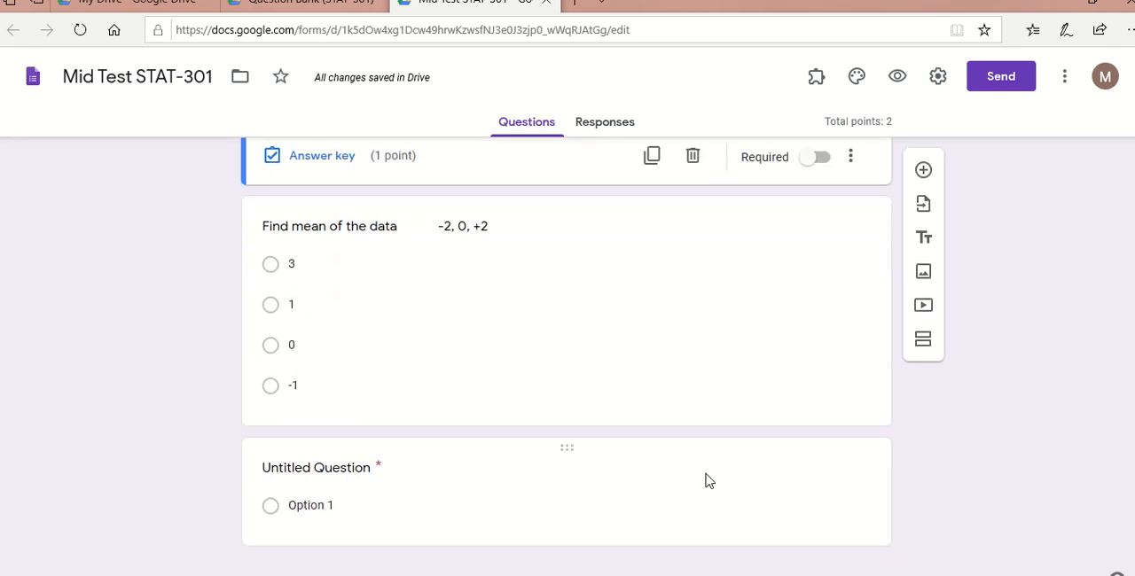
- Delete the leftover Untitled Question and change the question about the mean of -2, 0, +2 to the Drop-down type
{"action": "left_click", "coordinate": [709, 481]}
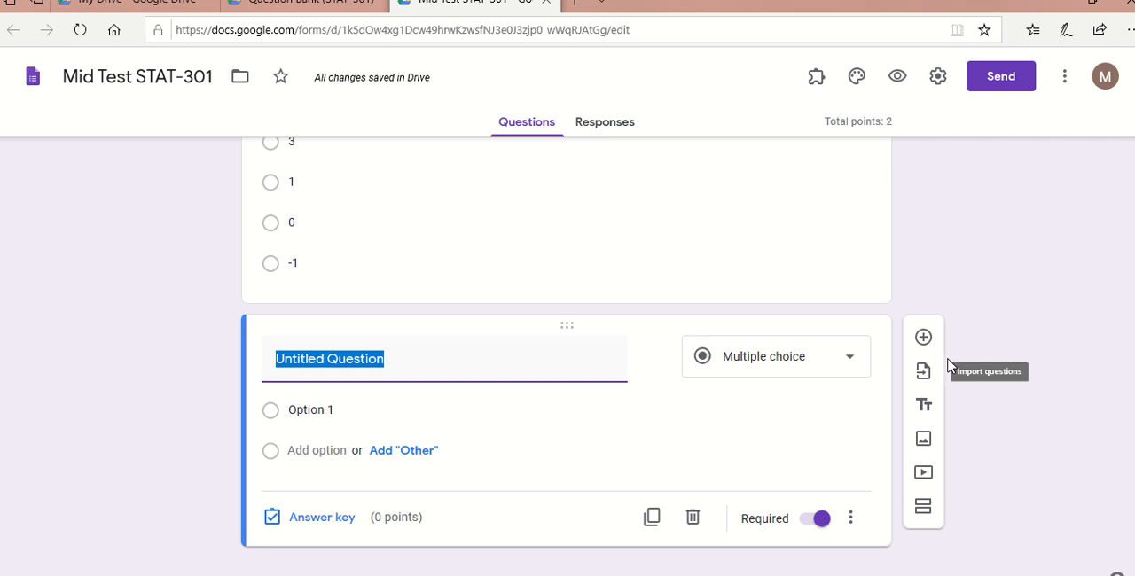
{"action": "left_click", "coordinate": [696, 523]}
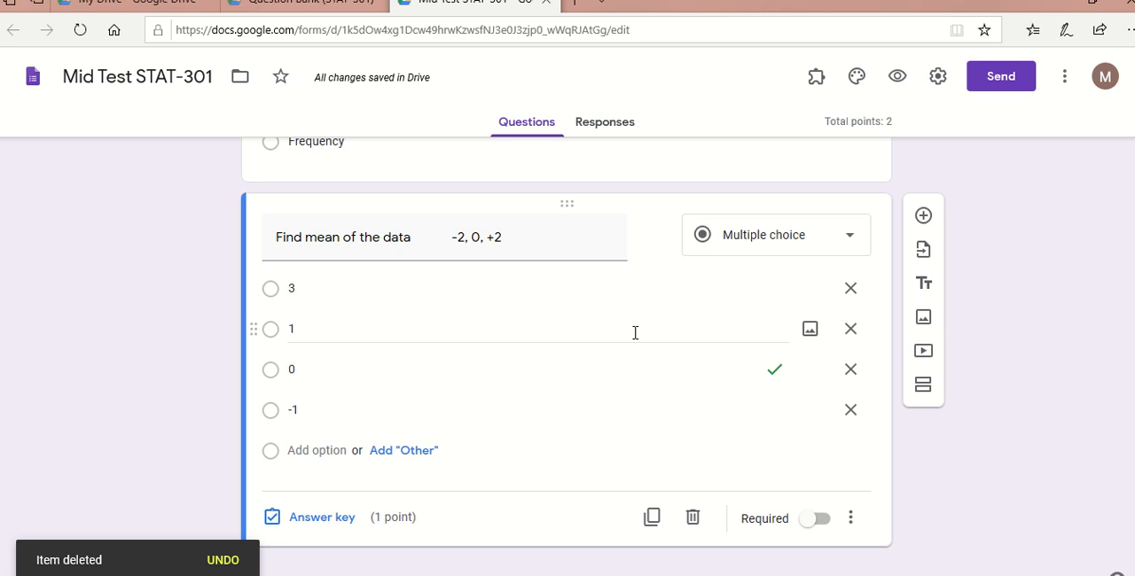
{"action": "left_click", "coordinate": [794, 243]}
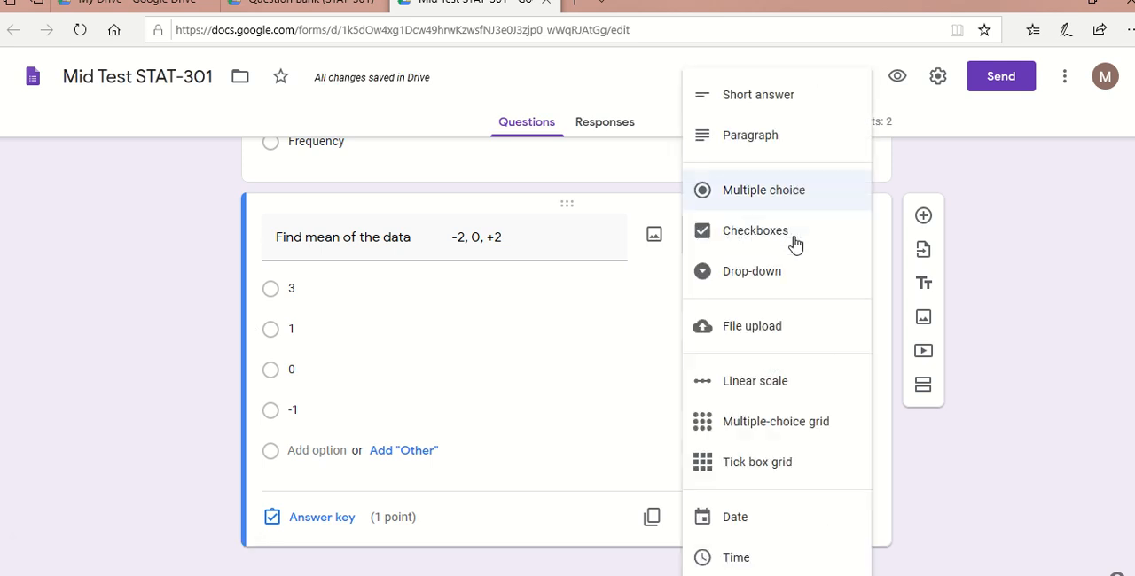
{"action": "left_click", "coordinate": [752, 274]}
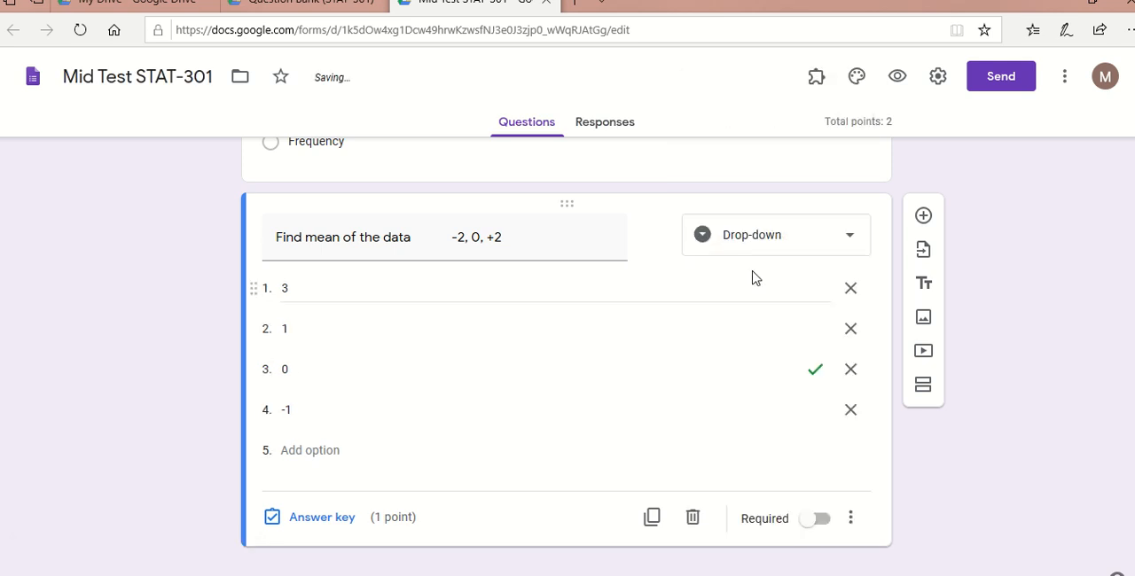
- Preview the form and submit a response with Upper Class Boundary for the Frequency Curve question and 0 for the mean
{"action": "scroll", "coordinate": [567, 355], "scroll_direction": "up", "scroll_amount": 4}
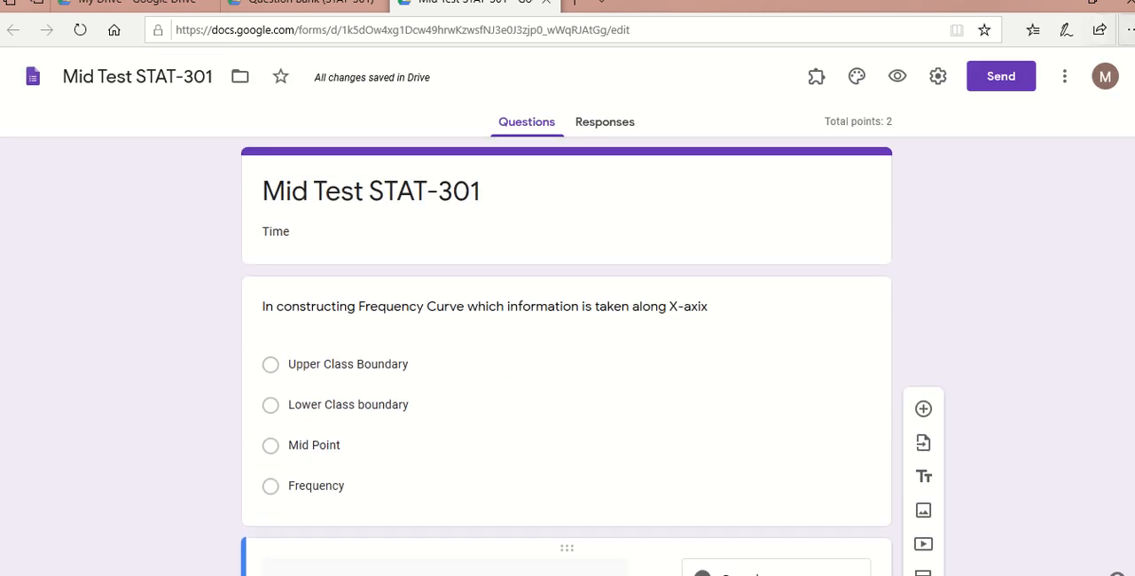
{"action": "left_click", "coordinate": [898, 78]}
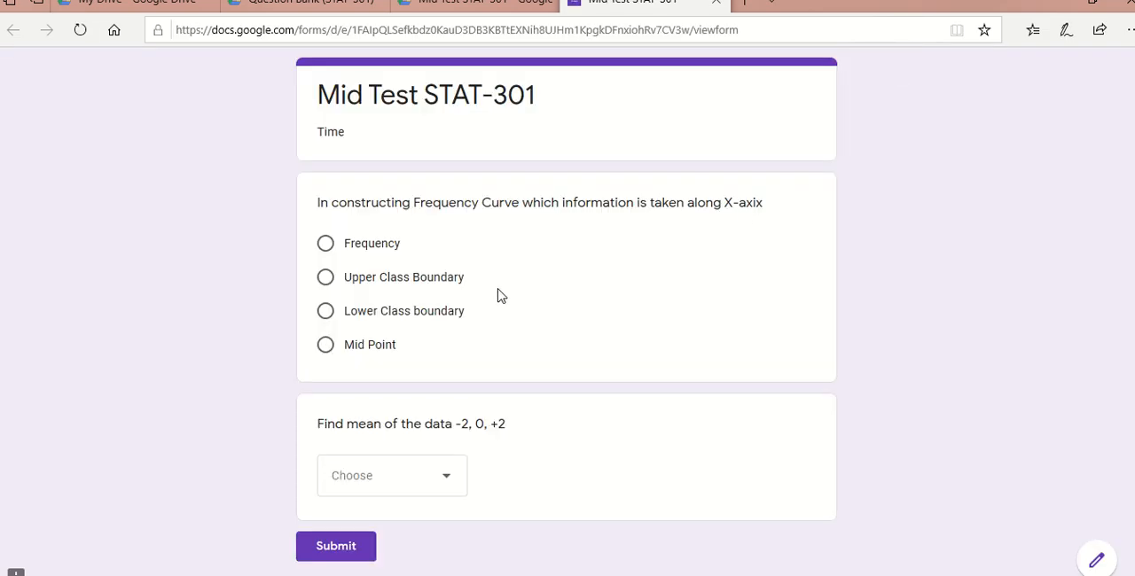
{"action": "left_click", "coordinate": [326, 278]}
{"action": "scroll", "coordinate": [567, 310], "scroll_direction": "down", "scroll_amount": 1}
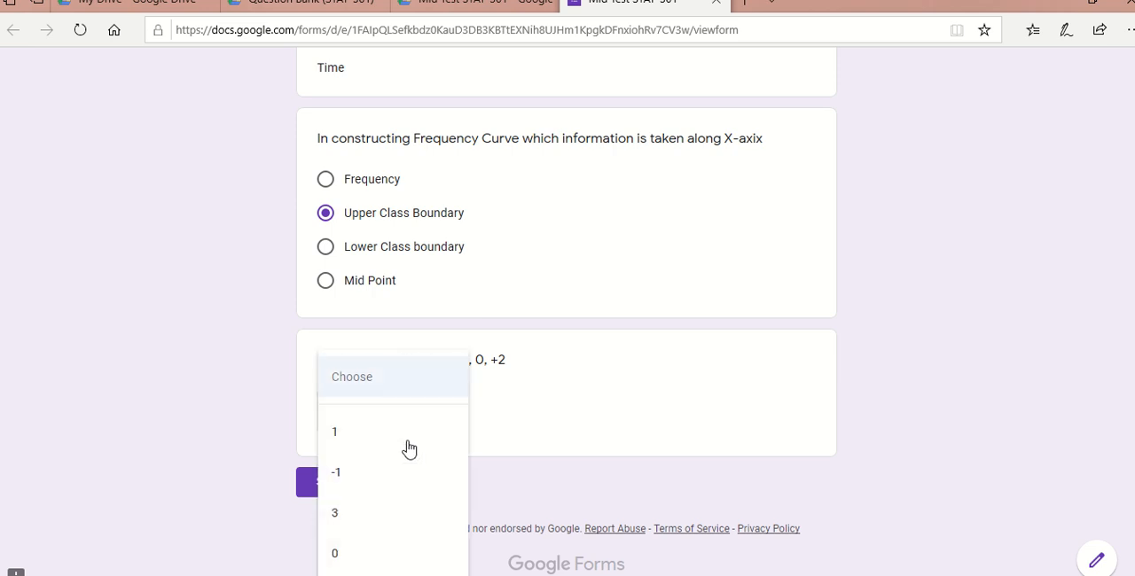
{"action": "left_click", "coordinate": [349, 555]}
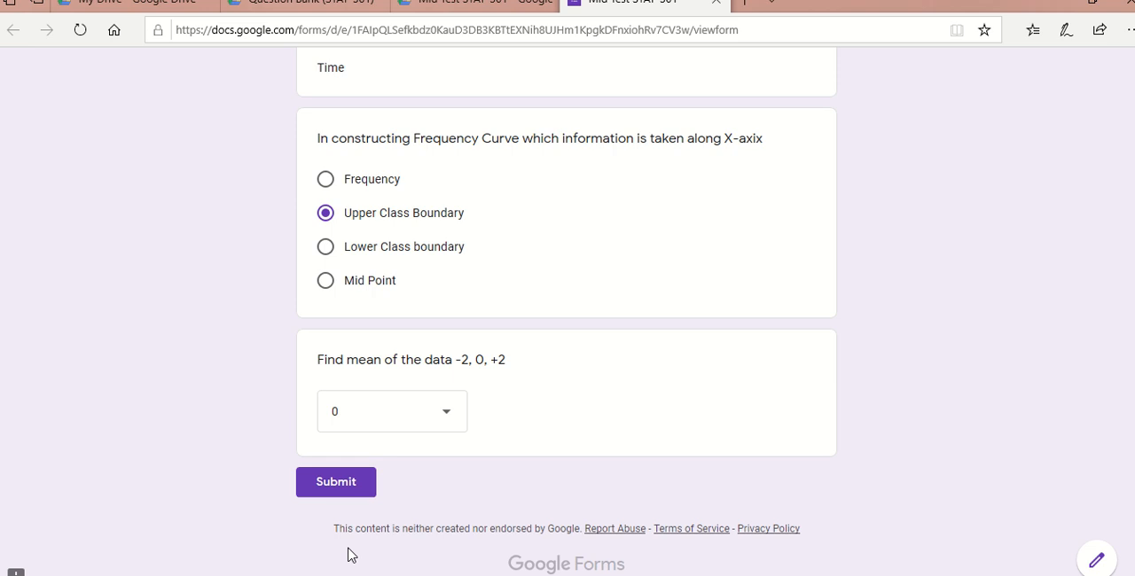
{"action": "left_click", "coordinate": [352, 484]}
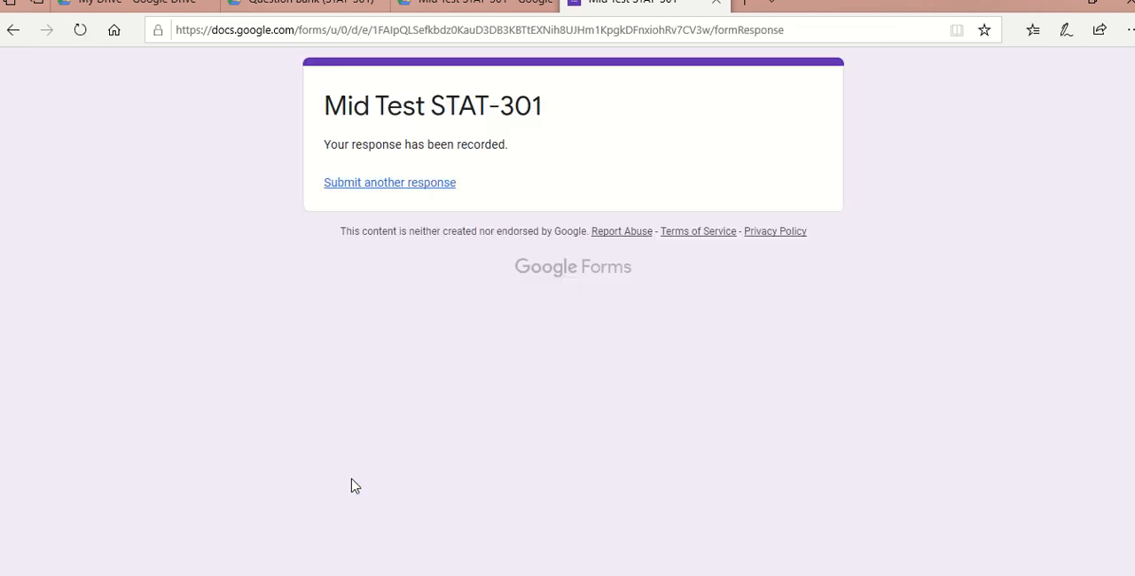
- Submit another response with Mid Point for the Frequency Curve question and 1 for the mean, and reopen a blank response form
{"action": "left_click", "coordinate": [389, 183]}
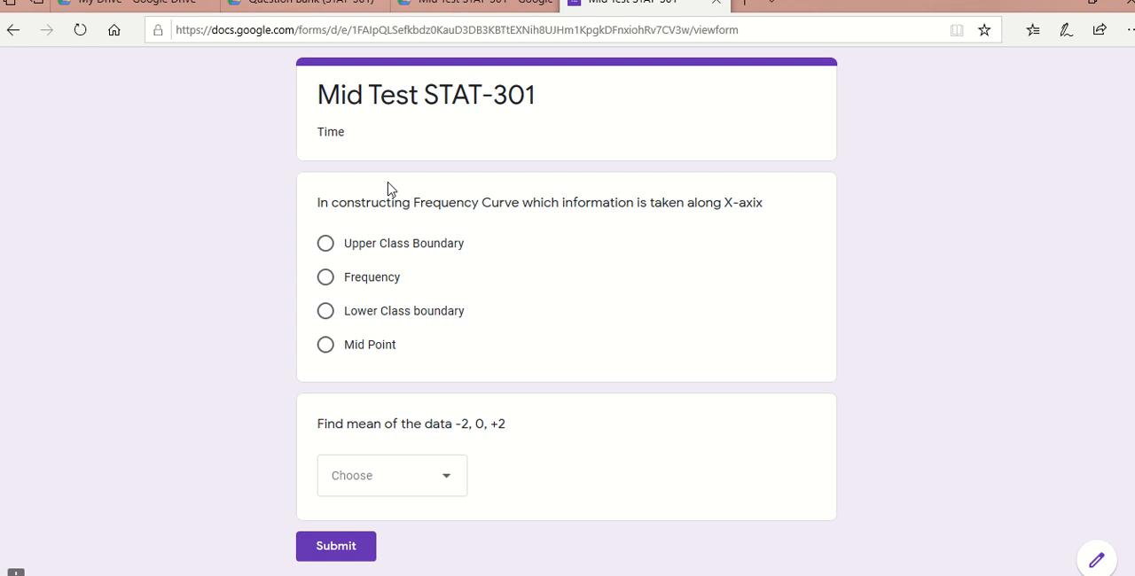
{"action": "left_click", "coordinate": [336, 347]}
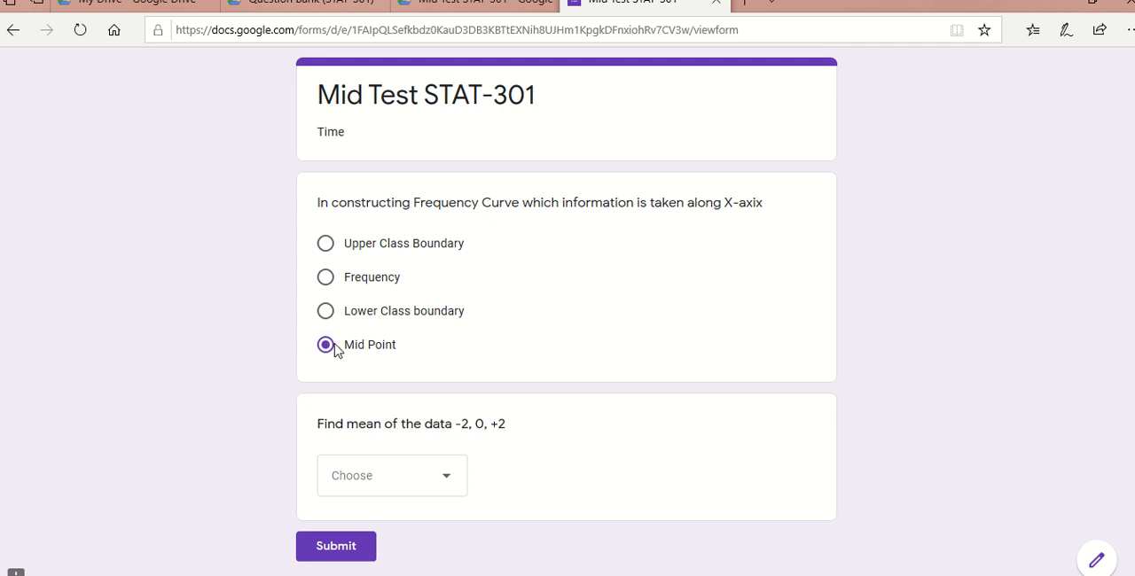
{"action": "left_click", "coordinate": [447, 479]}
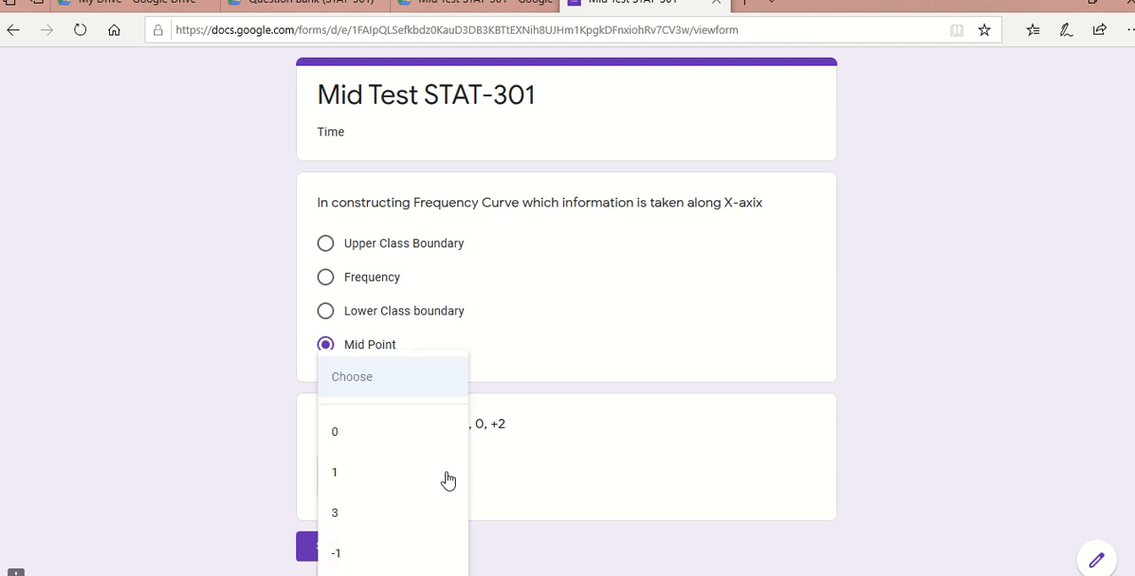
{"action": "left_click", "coordinate": [359, 483]}
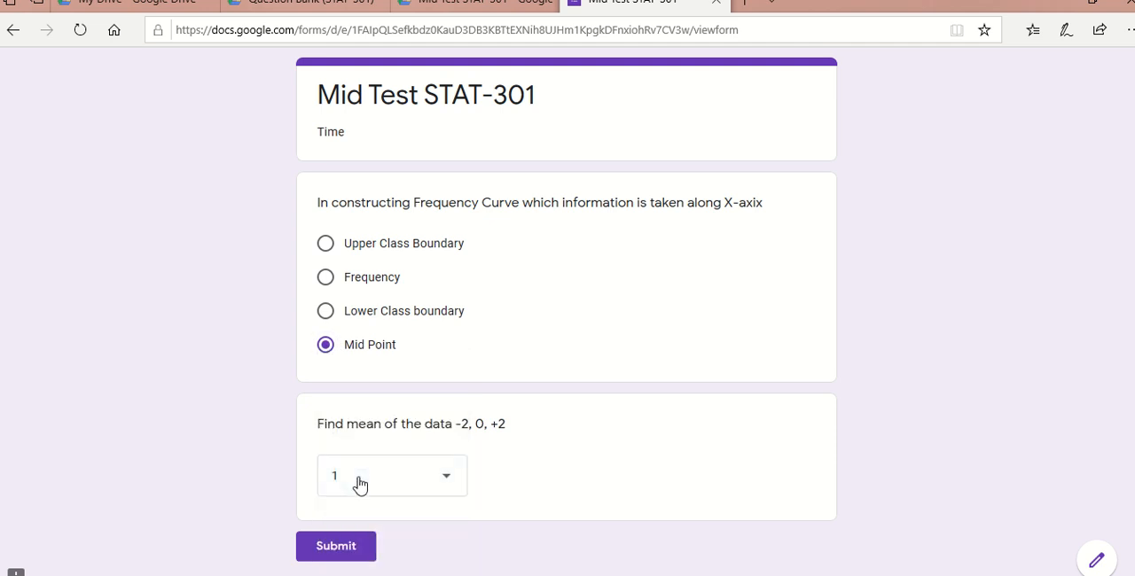
{"action": "left_click", "coordinate": [348, 548]}
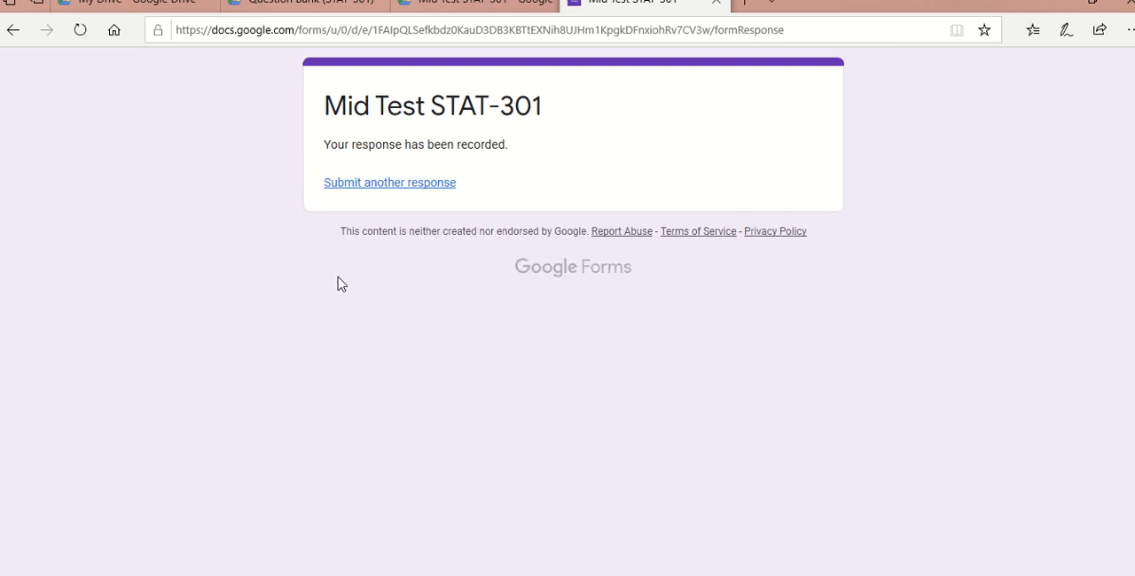
{"action": "left_click", "coordinate": [368, 187]}
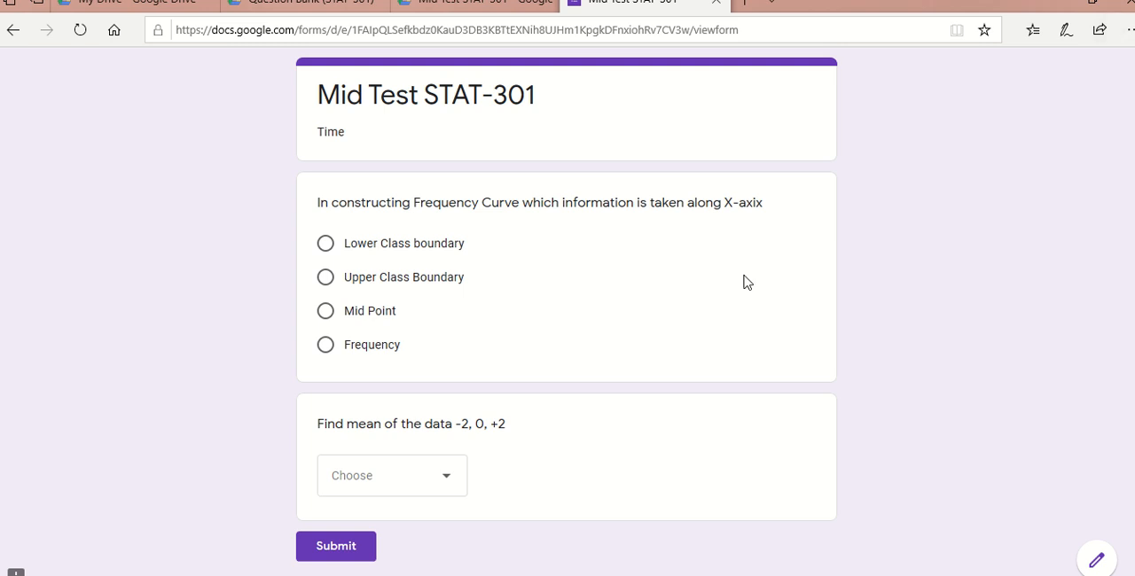
- Switch to the Question Bank (STAT-301) form and view its responses
{"action": "left_click", "coordinate": [273, 7]}
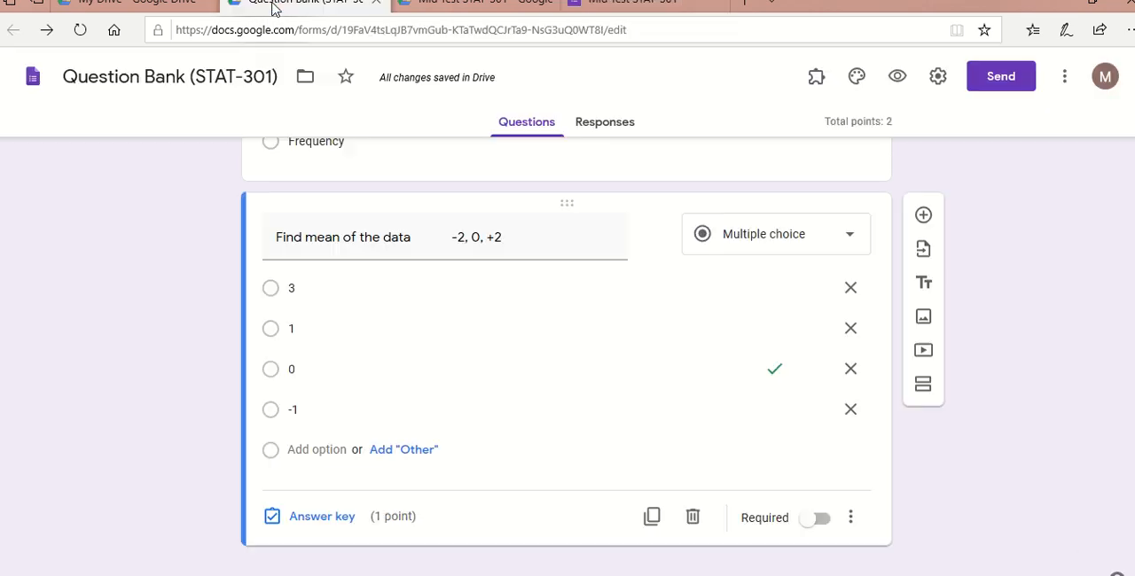
{"action": "left_click", "coordinate": [554, 355]}
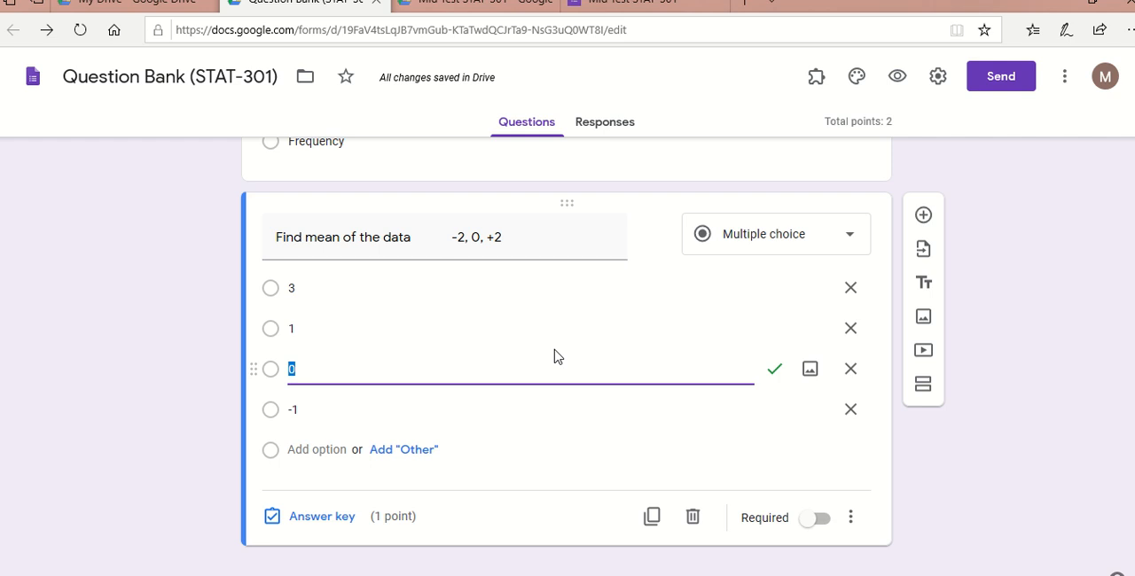
{"action": "left_click", "coordinate": [615, 124]}
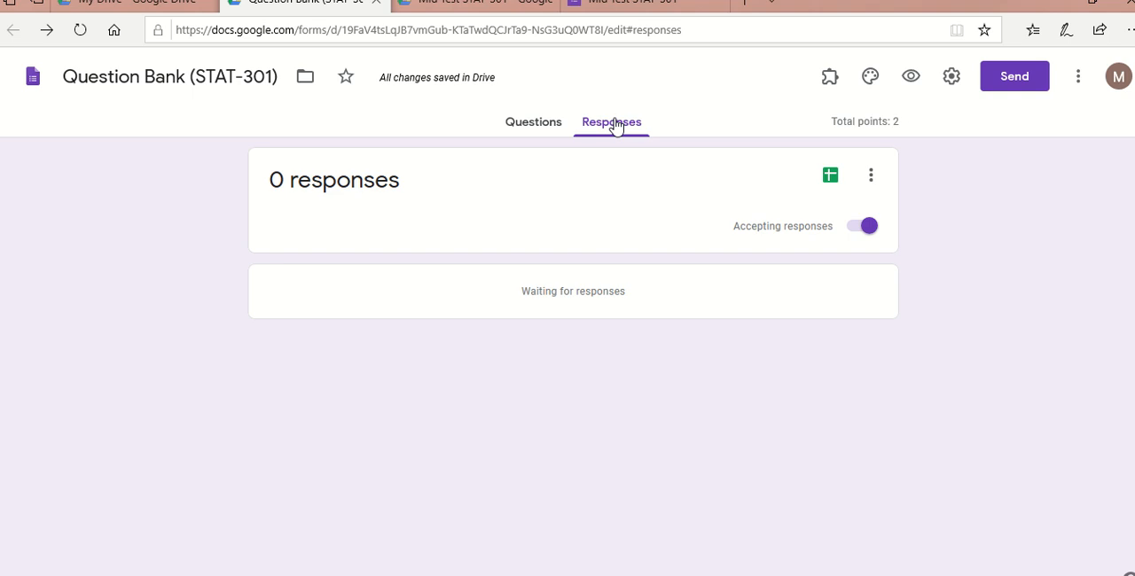
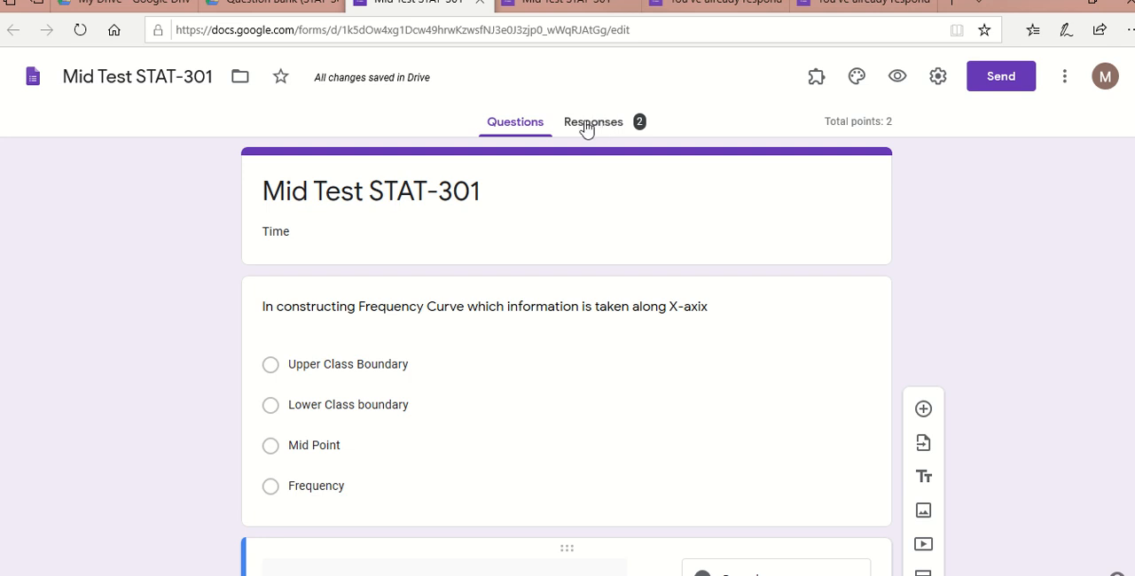
- View the individual responses of the Mid Test STAT-301 form and link them to a new spreadsheet, Mid Test STAT-301 (Responses)
{"action": "left_click", "coordinate": [601, 127]}
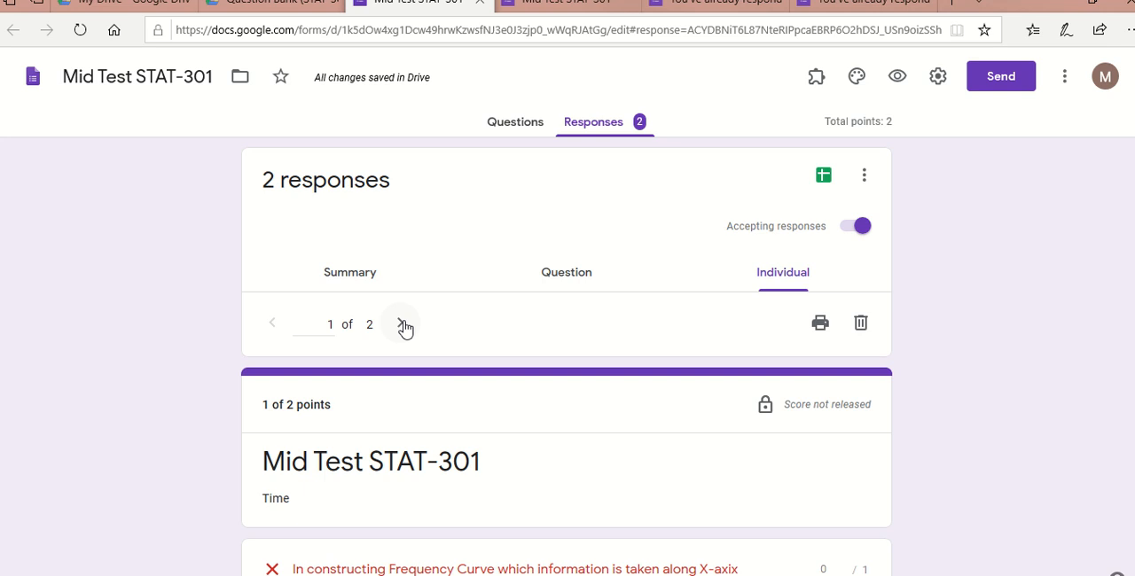
{"action": "left_click", "coordinate": [400, 324]}
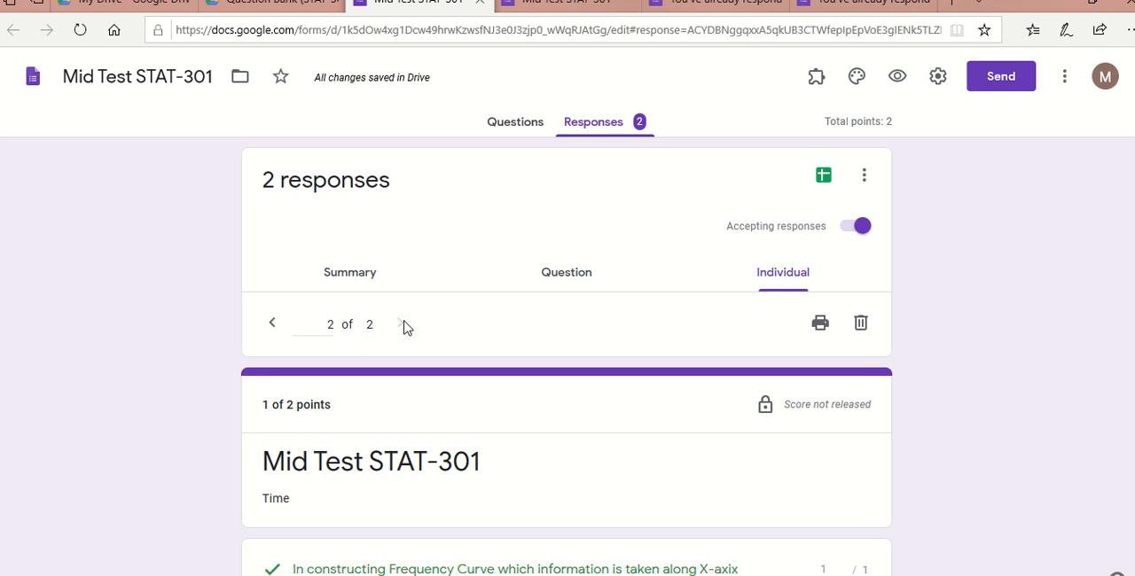
{"action": "left_click", "coordinate": [823, 177]}
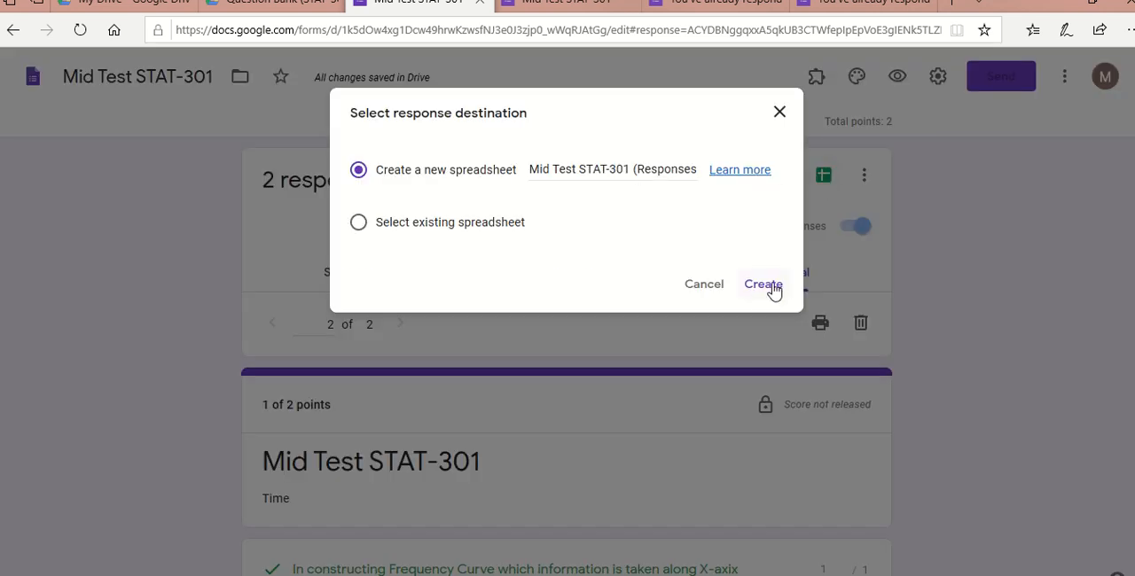
{"action": "left_click", "coordinate": [771, 285]}
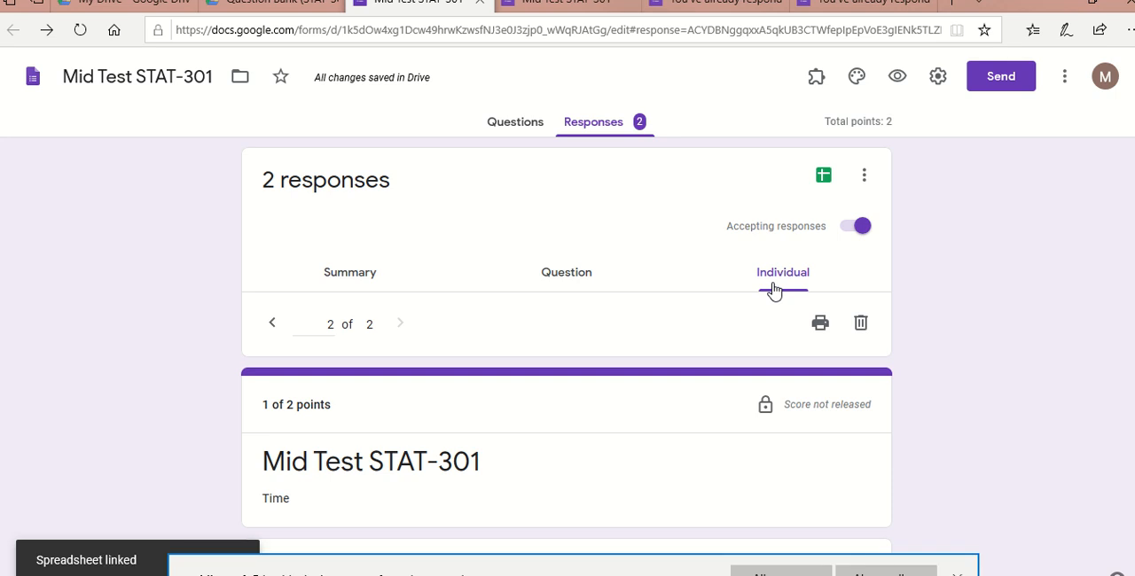
{"action": "left_click", "coordinate": [780, 572]}
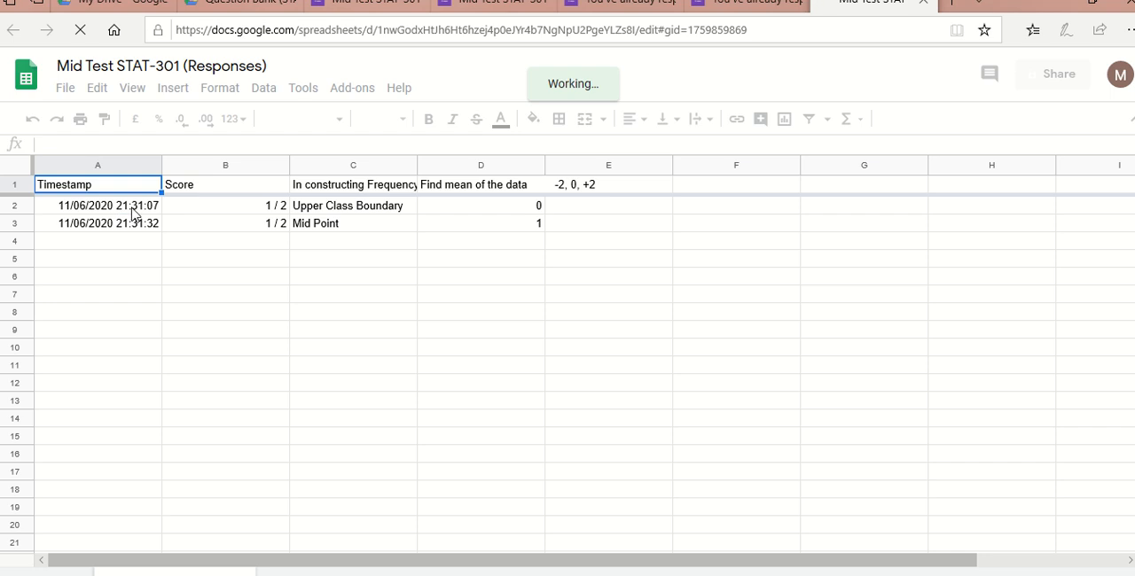
- Examine the timestamp, score and answers of both submissions in the Mid Test STAT-301 (Responses) spreadsheet
{"action": "left_click", "coordinate": [135, 212]}
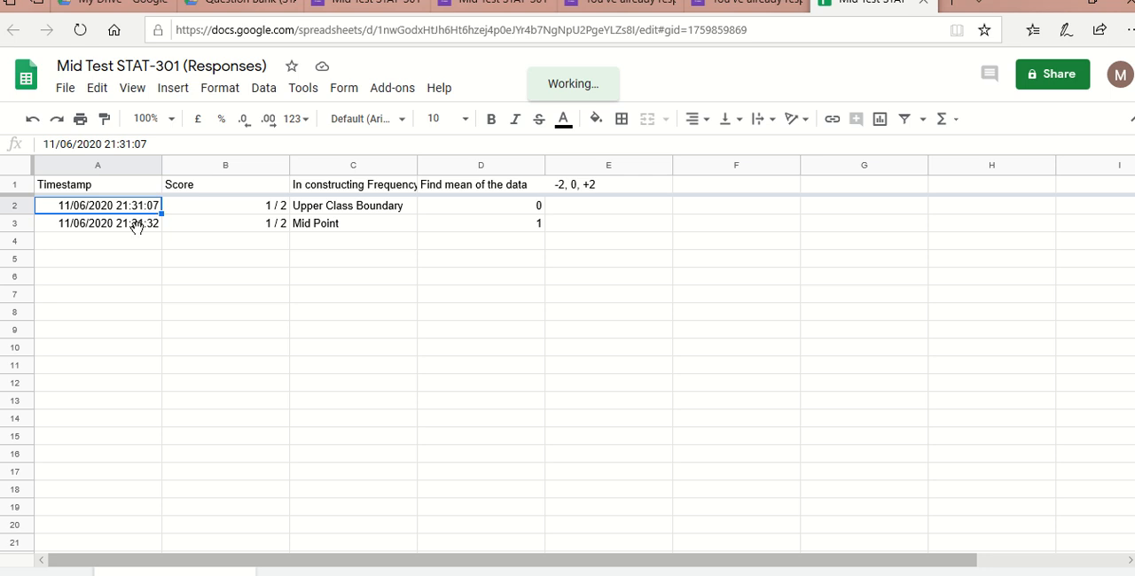
{"action": "left_click", "coordinate": [139, 228]}
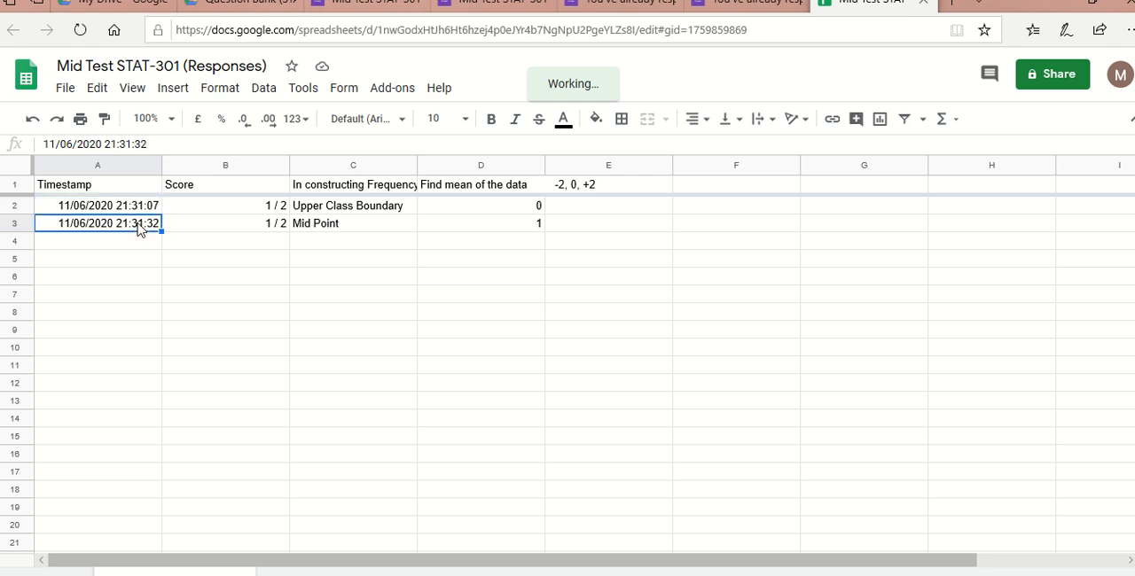
{"action": "left_click", "coordinate": [254, 211]}
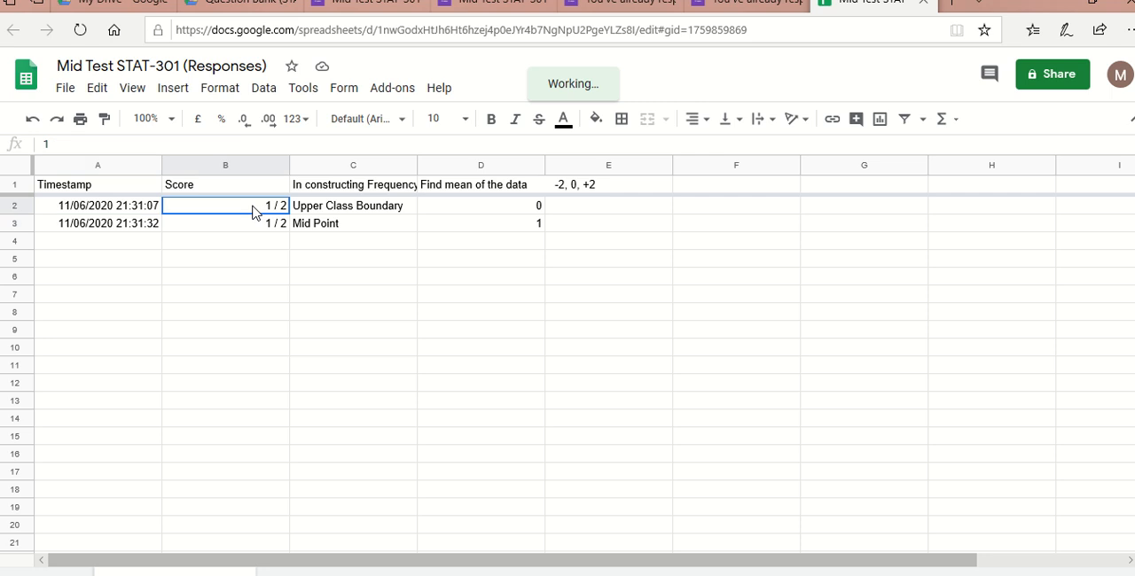
{"action": "left_click", "coordinate": [253, 229]}
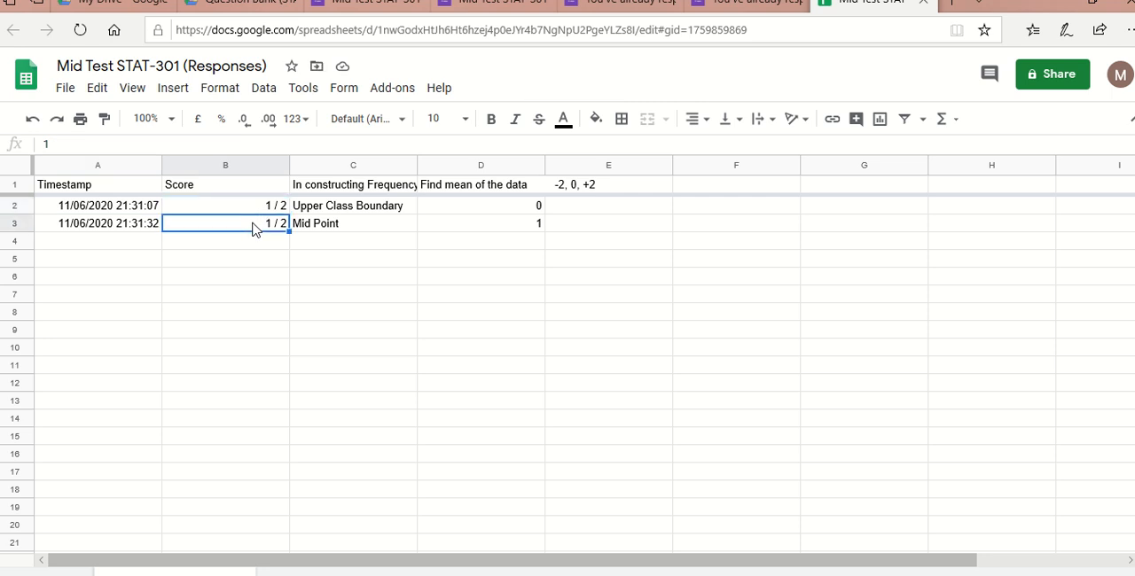
{"action": "left_click", "coordinate": [306, 209]}
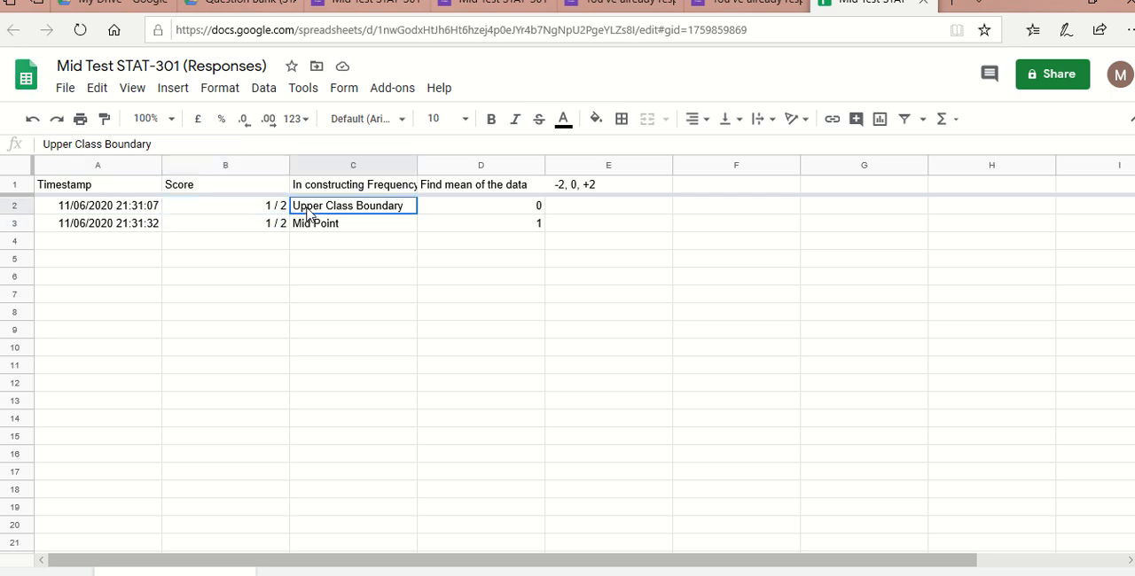
{"action": "left_click", "coordinate": [310, 225]}
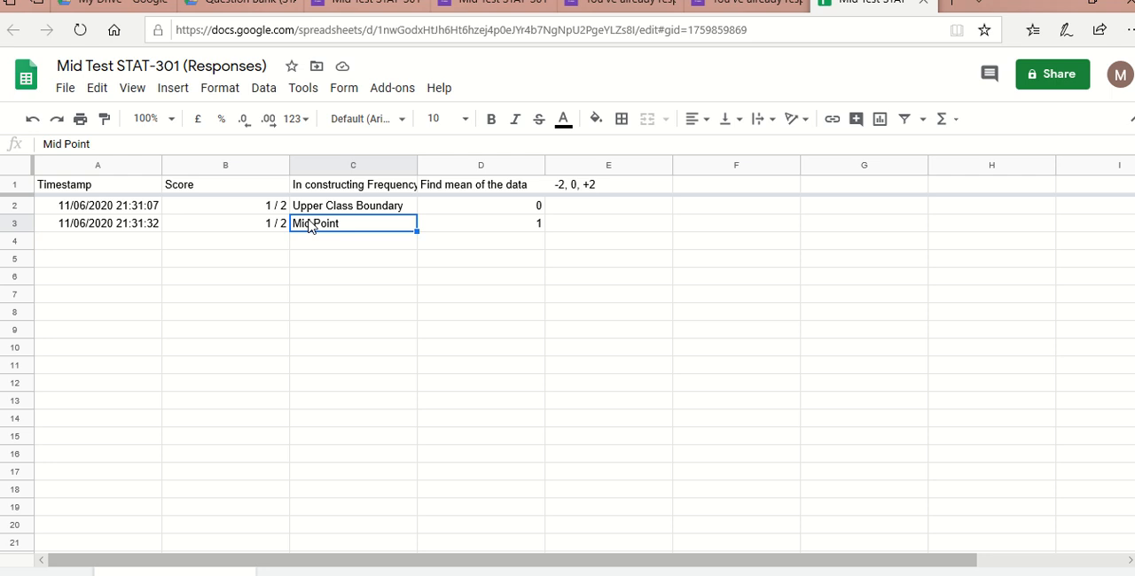
{"action": "left_click", "coordinate": [444, 213]}
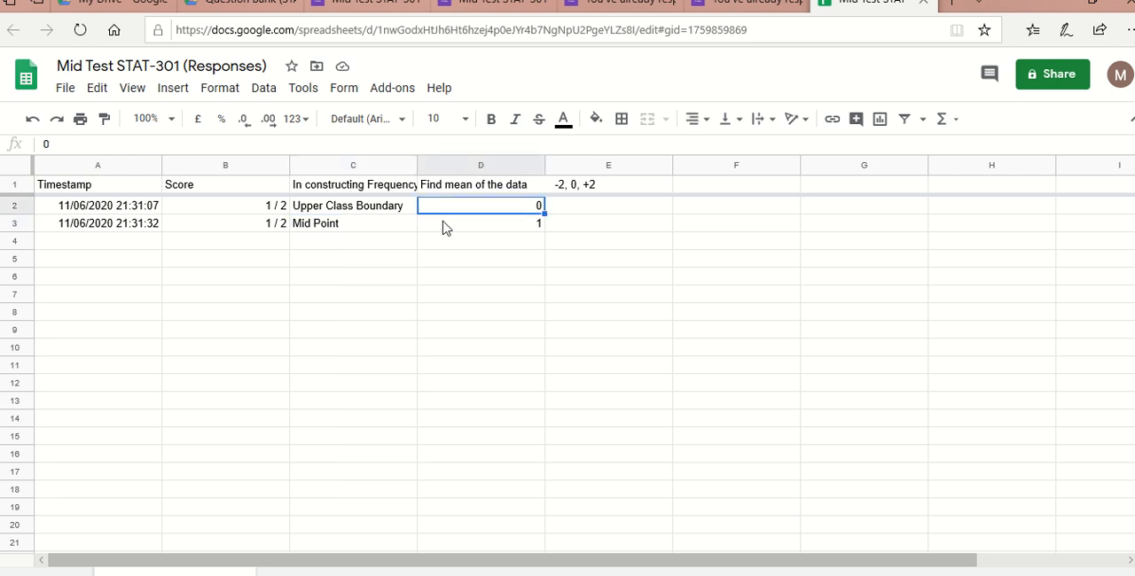
{"action": "left_click", "coordinate": [447, 230]}
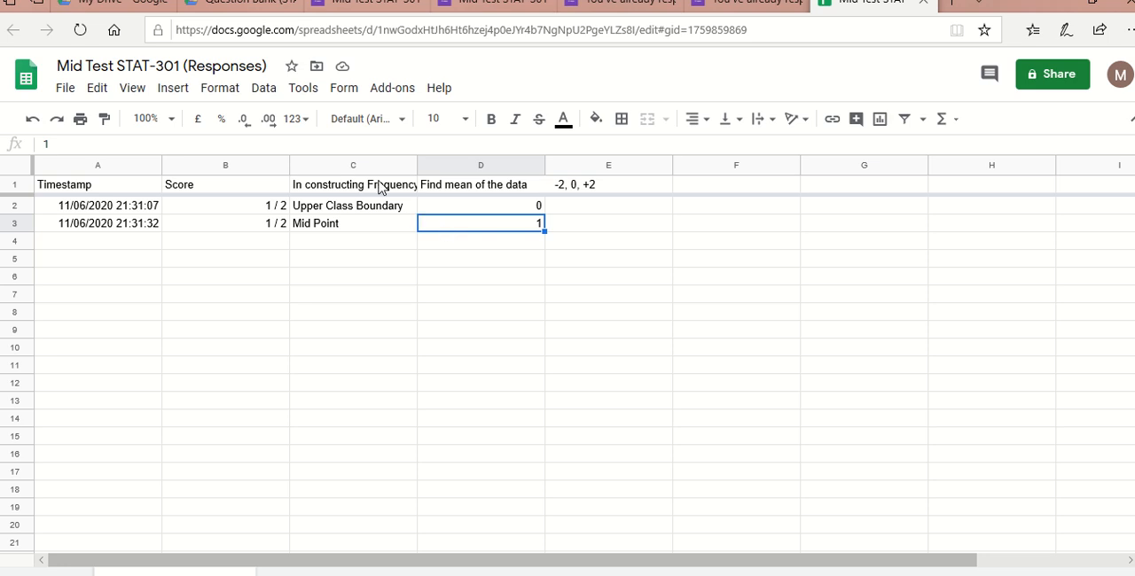
- Clear the answer columns C and D and the Timestamp column A, keeping only the Score column
{"action": "left_click_drag", "start_coordinate": [391, 163], "coordinate": [504, 165]}
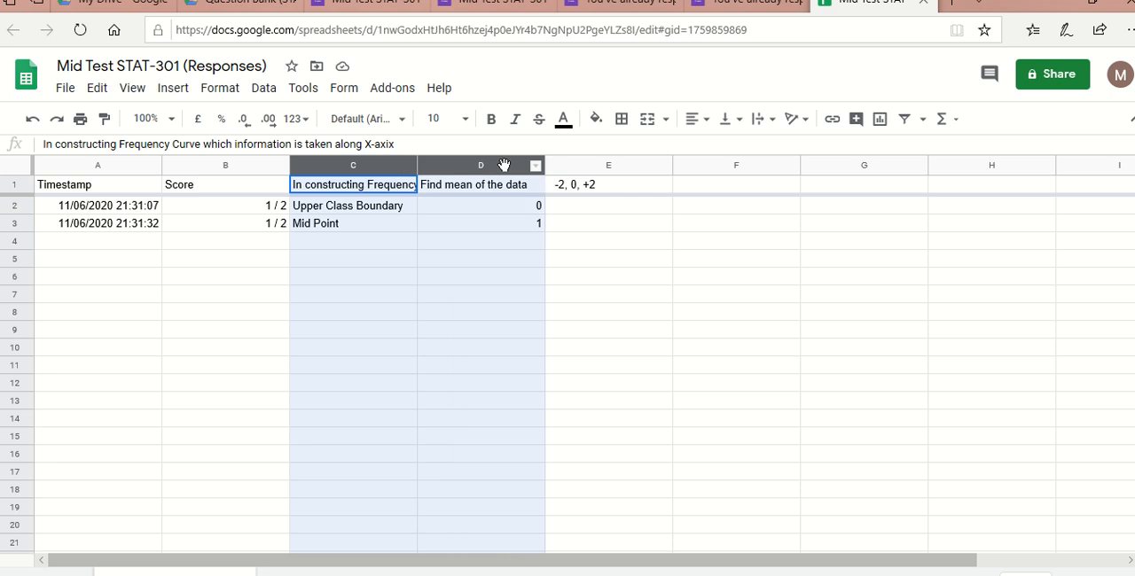
{"action": "key", "text": "Delete"}
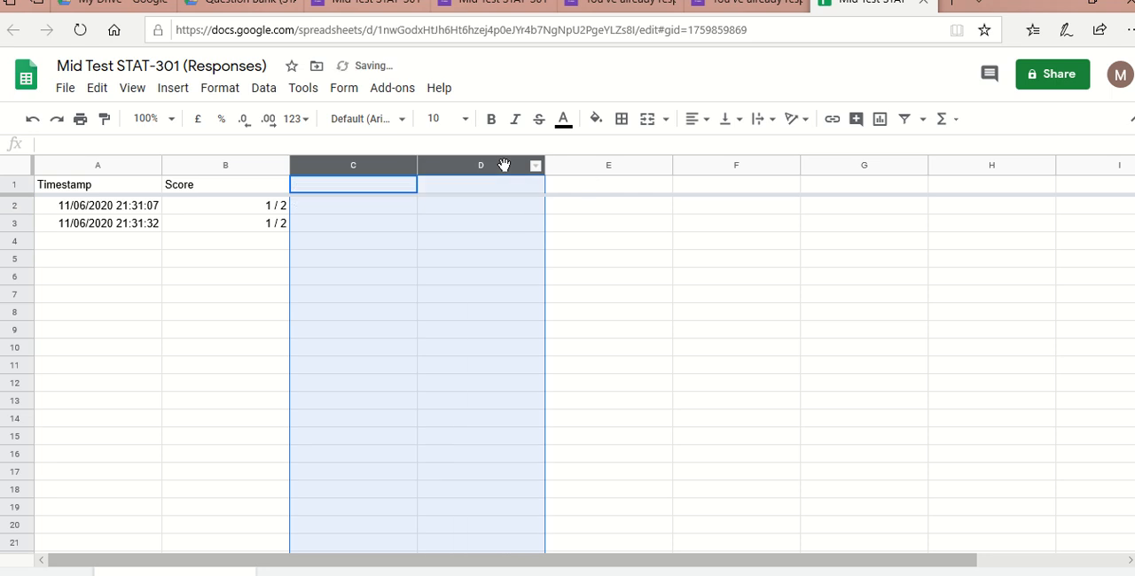
{"action": "left_click", "coordinate": [131, 165]}
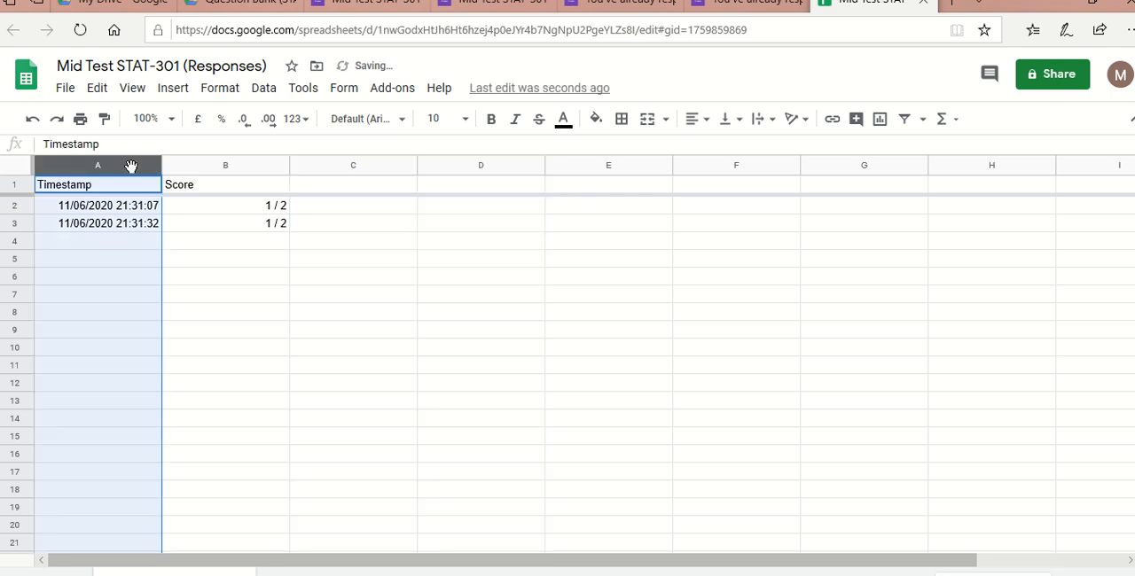
{"action": "key", "text": "Delete"}
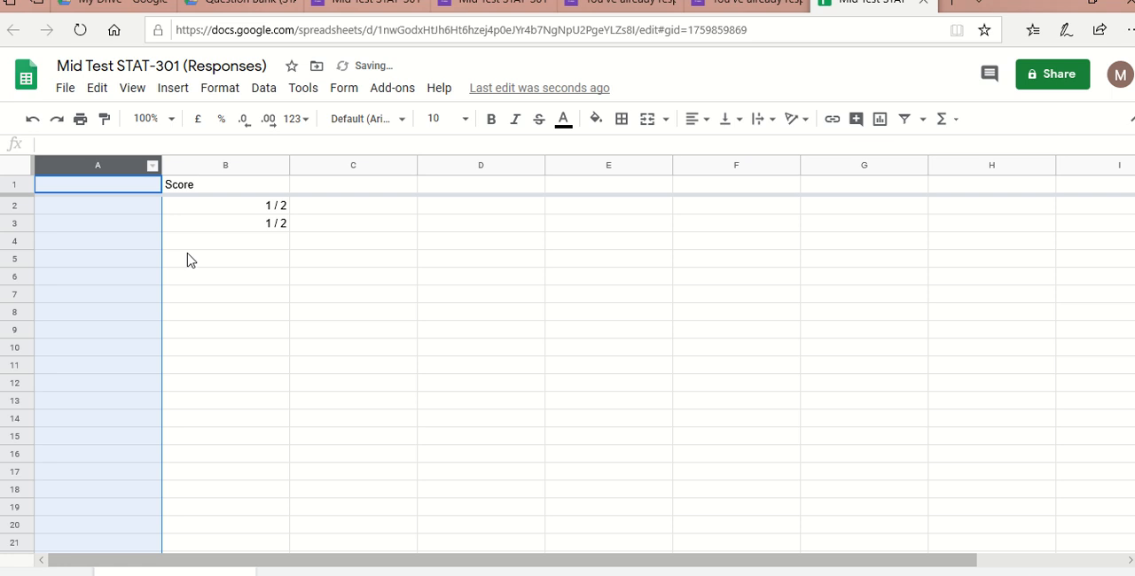
{"action": "left_click", "coordinate": [293, 353]}
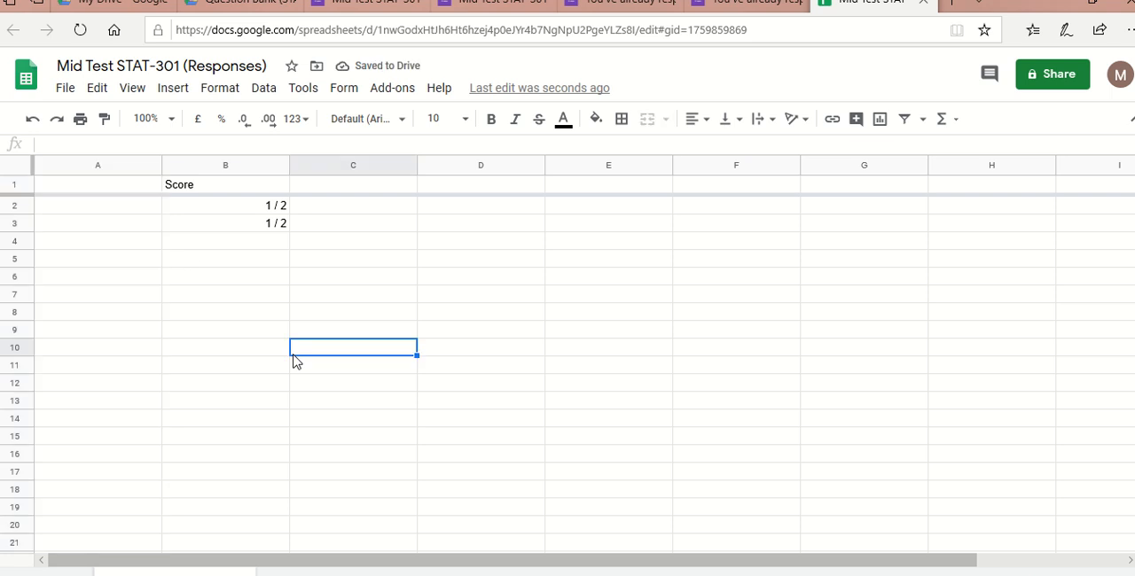
- Switch to PowerPoint to view the Student Information slide and return to the responses spreadsheet in the browser
{"action": "left_click", "coordinate": [98, 210]}
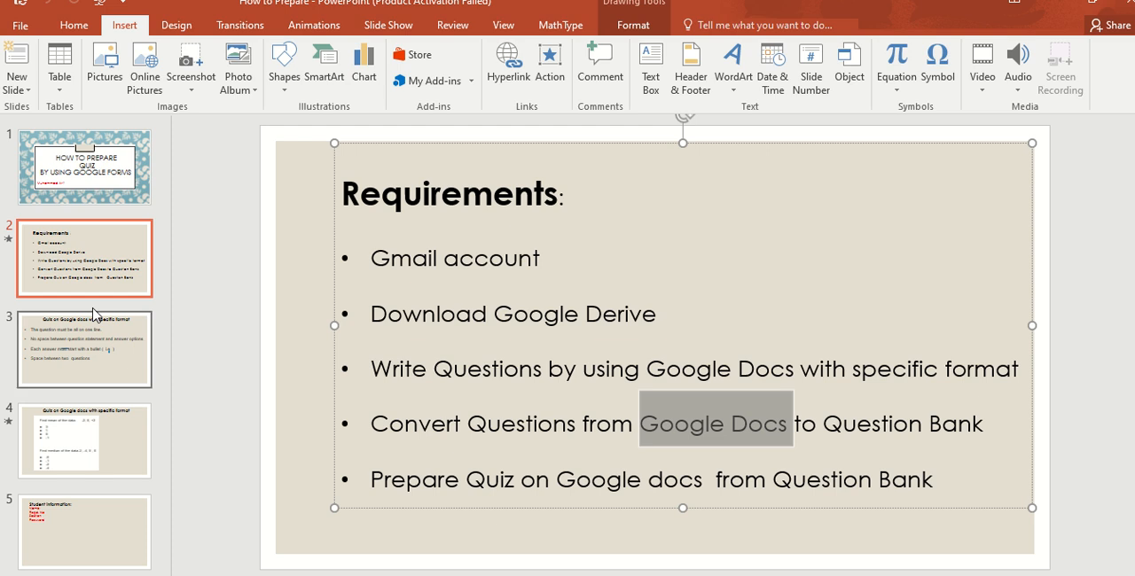
{"action": "left_click", "coordinate": [83, 532]}
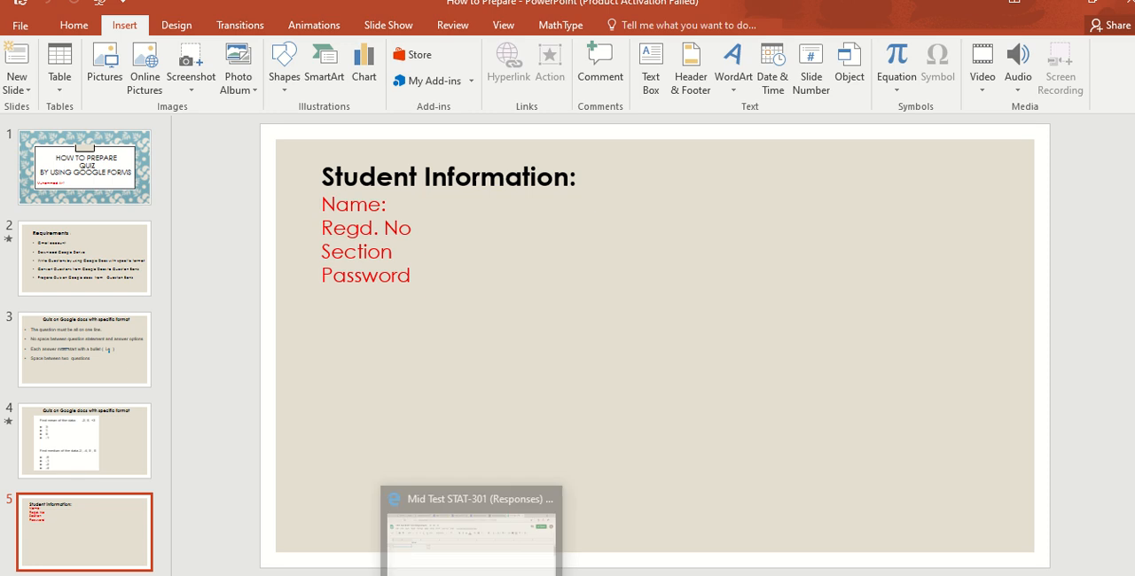
{"action": "left_click", "coordinate": [473, 572]}
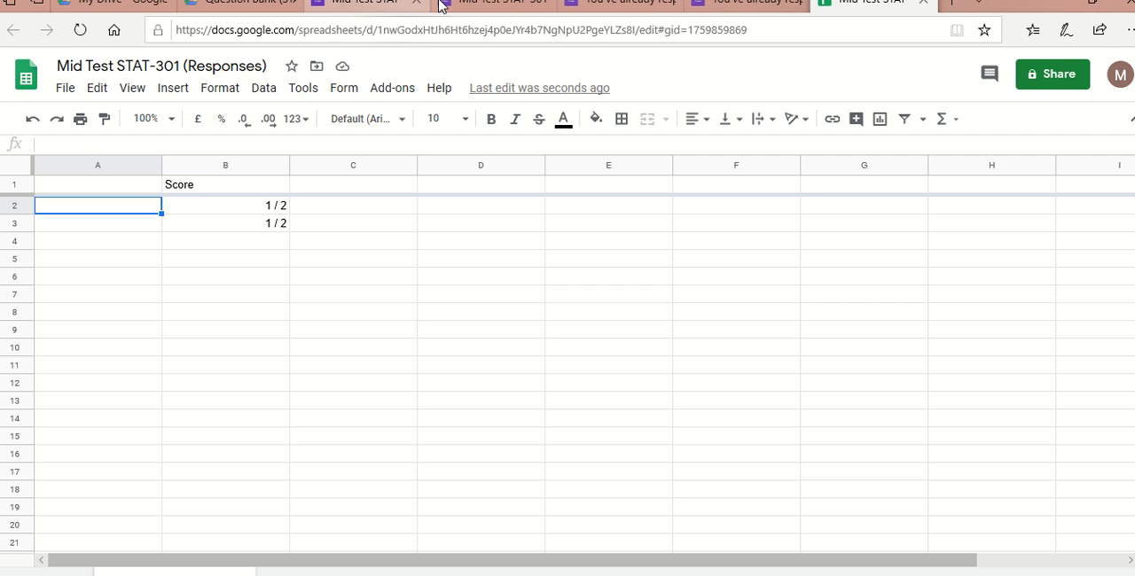
- Close the leftover preview, submission and spreadsheet pages and return to the questions of the Mid Test STAT-301 form
{"action": "left_click", "coordinate": [544, 6]}
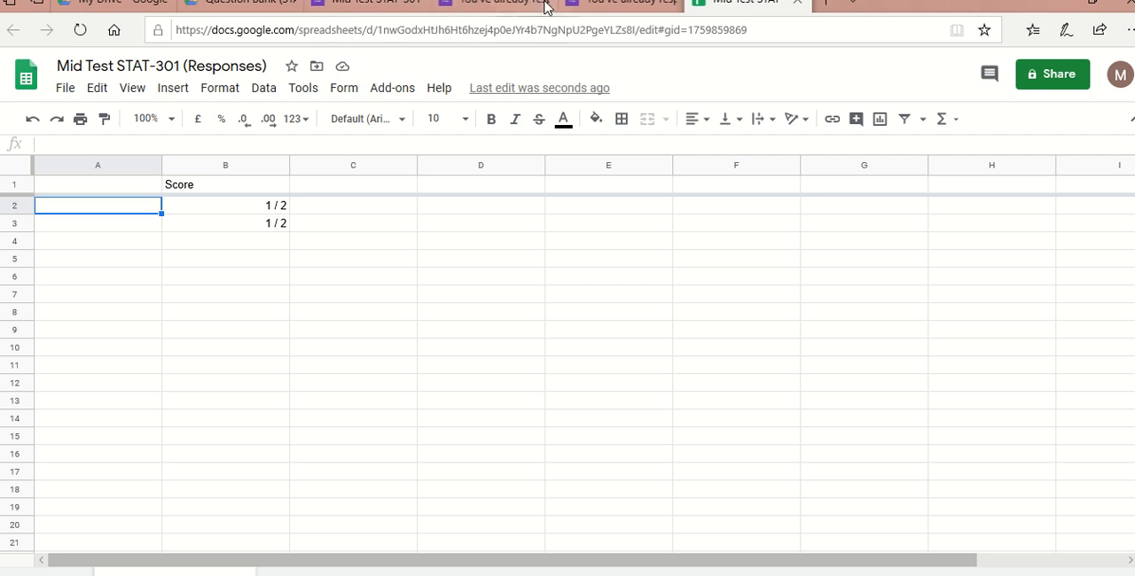
{"action": "left_click", "coordinate": [544, 6]}
{"action": "left_click", "coordinate": [544, 6]}
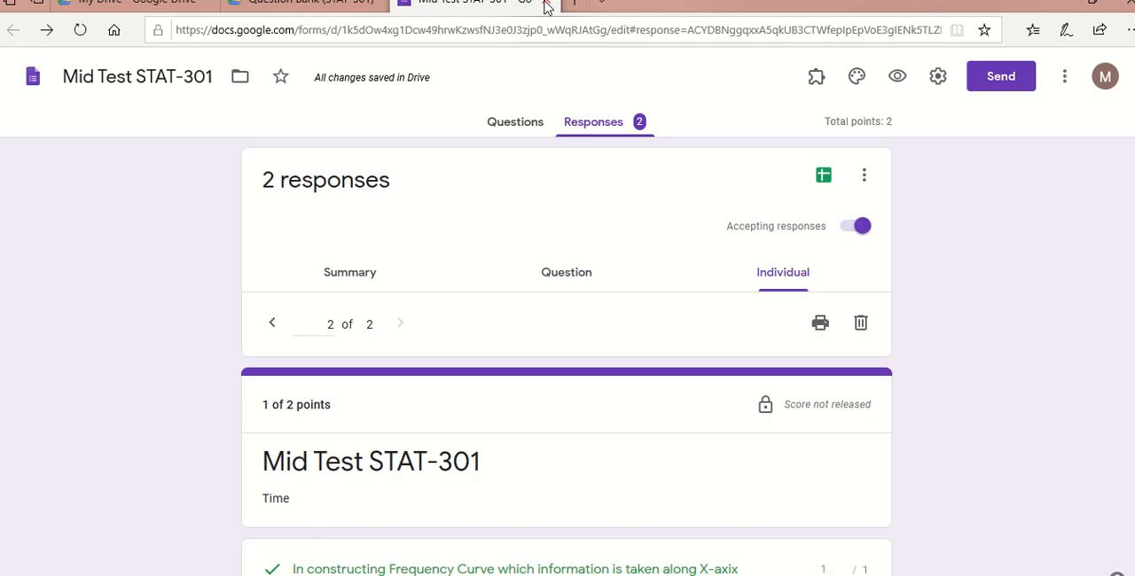
{"action": "left_click", "coordinate": [528, 126]}
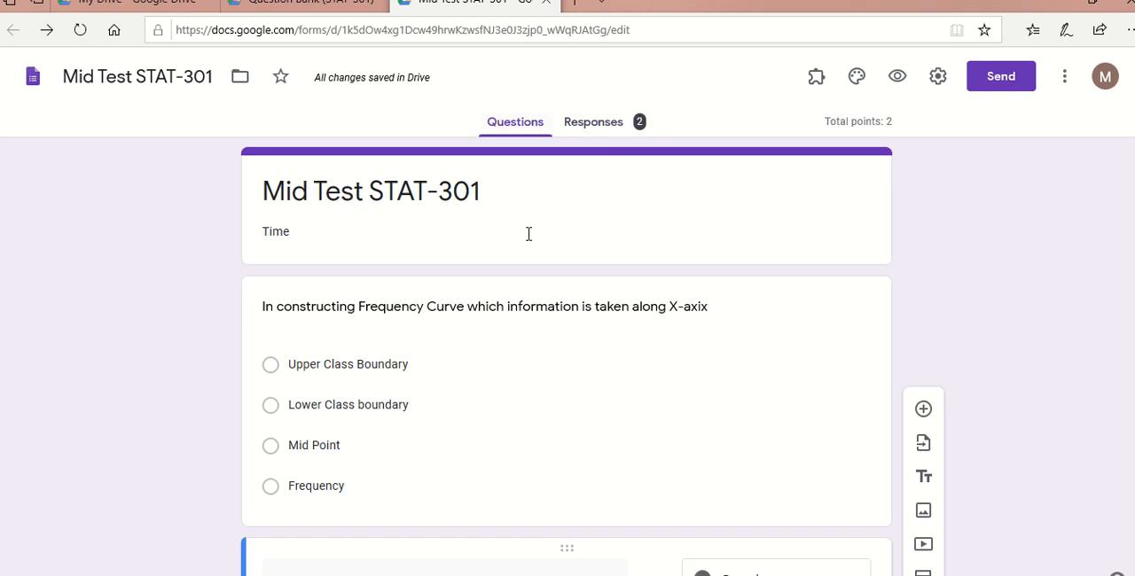
- Check the list of add-ons installed for the form
{"action": "left_click", "coordinate": [817, 78]}
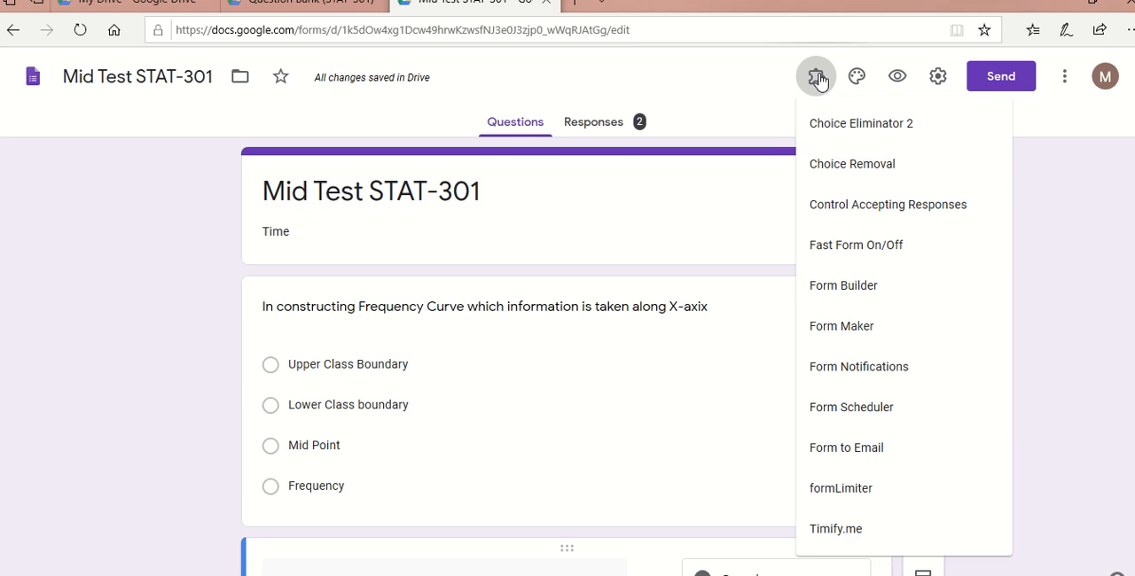
{"action": "left_click", "coordinate": [722, 224]}
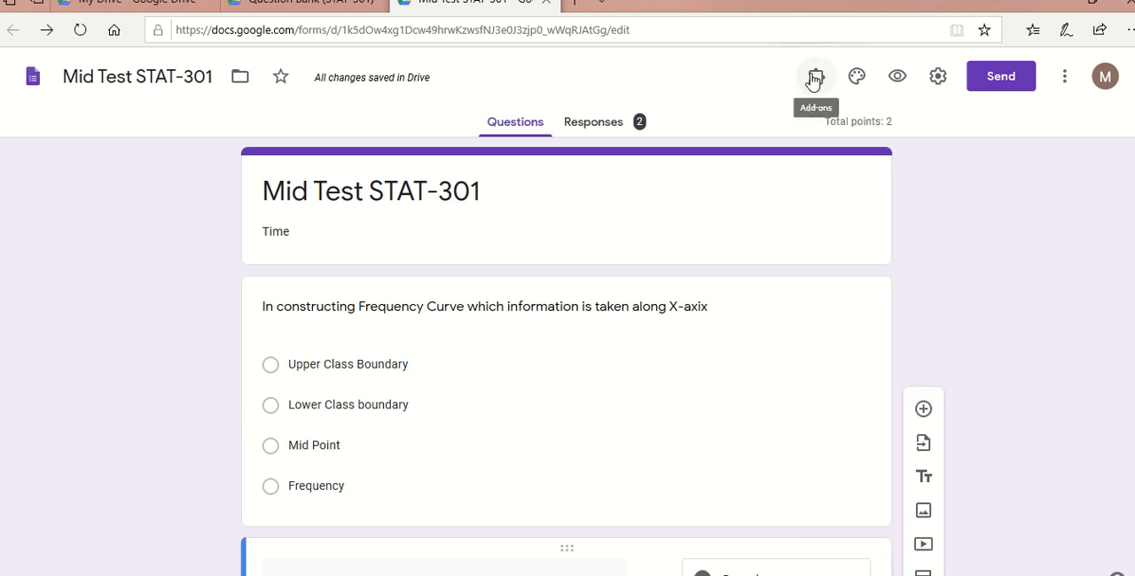
{"action": "left_click", "coordinate": [683, 192]}
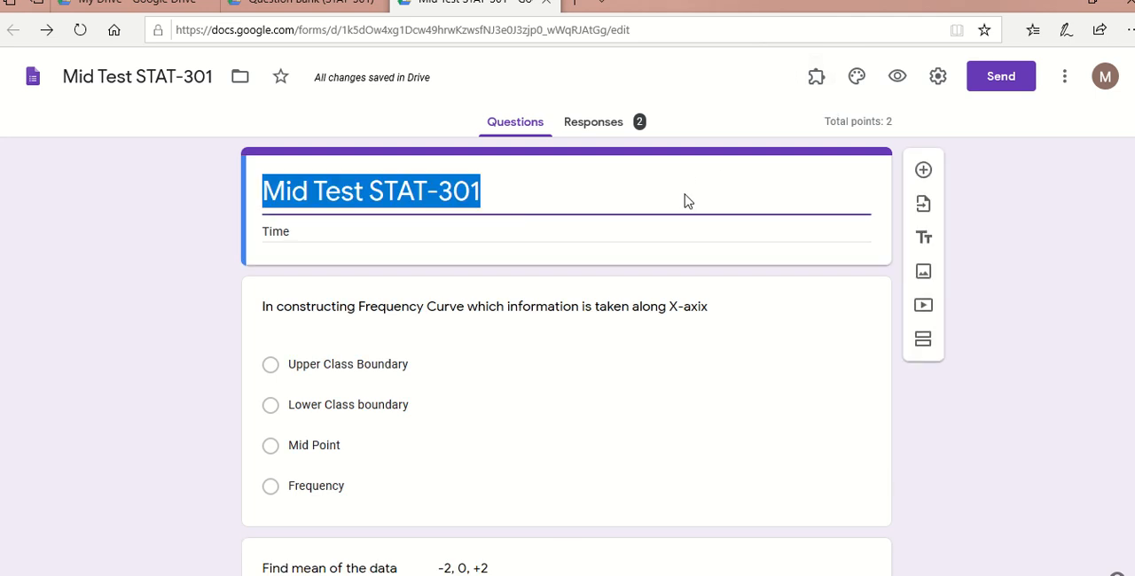
{"action": "left_click", "coordinate": [815, 77]}
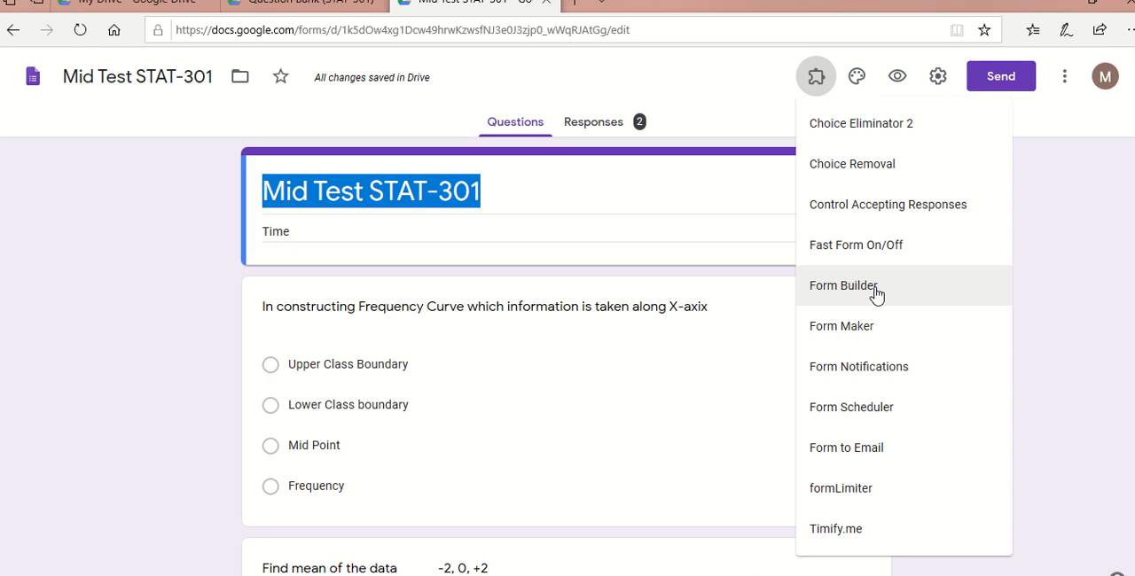
{"action": "left_click", "coordinate": [1064, 83]}
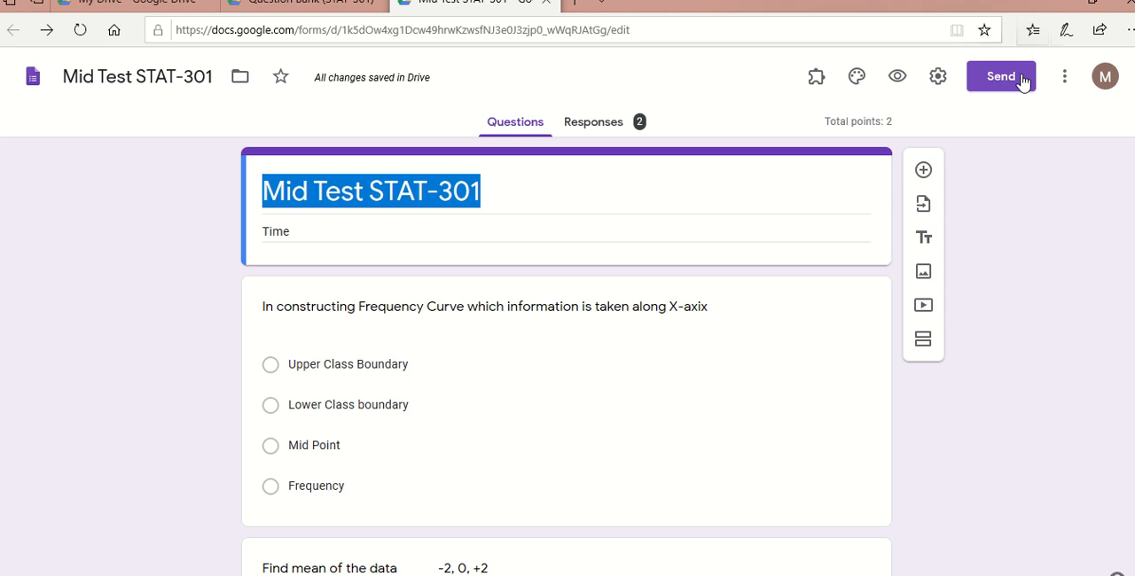
- Open the G Suite Marketplace from the form, search for Form Builder and open that add-on's details page
{"action": "left_click", "coordinate": [1065, 80]}
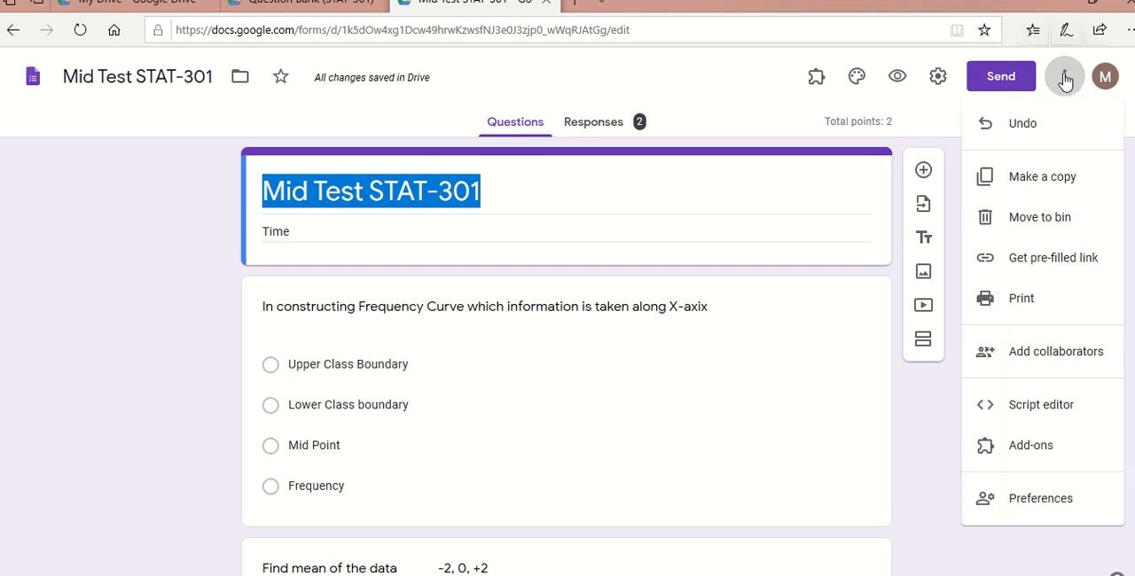
{"action": "left_click", "coordinate": [1015, 449]}
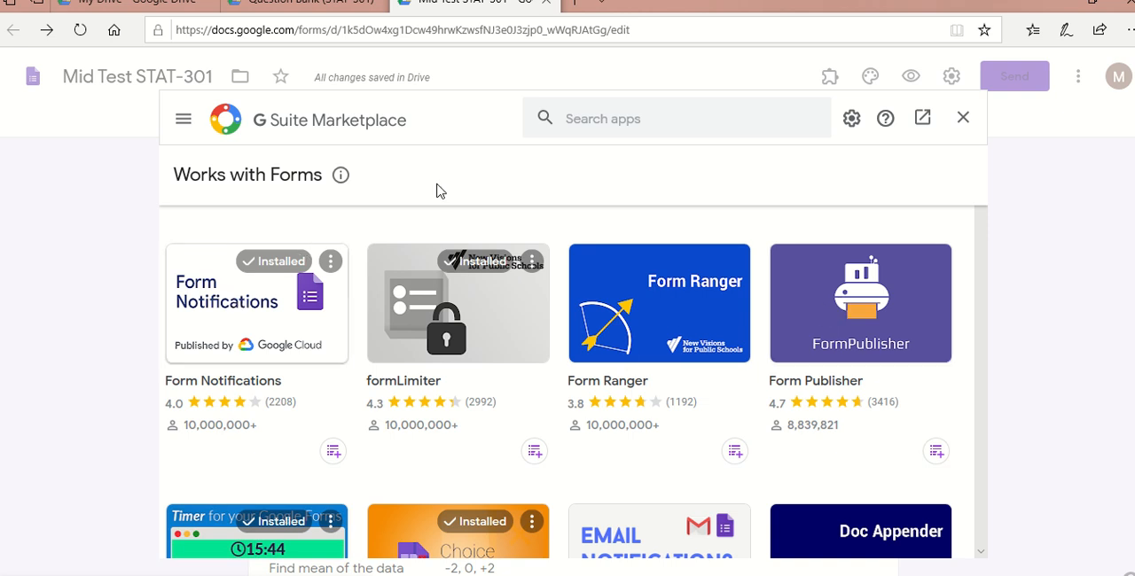
{"action": "left_click", "coordinate": [630, 118]}
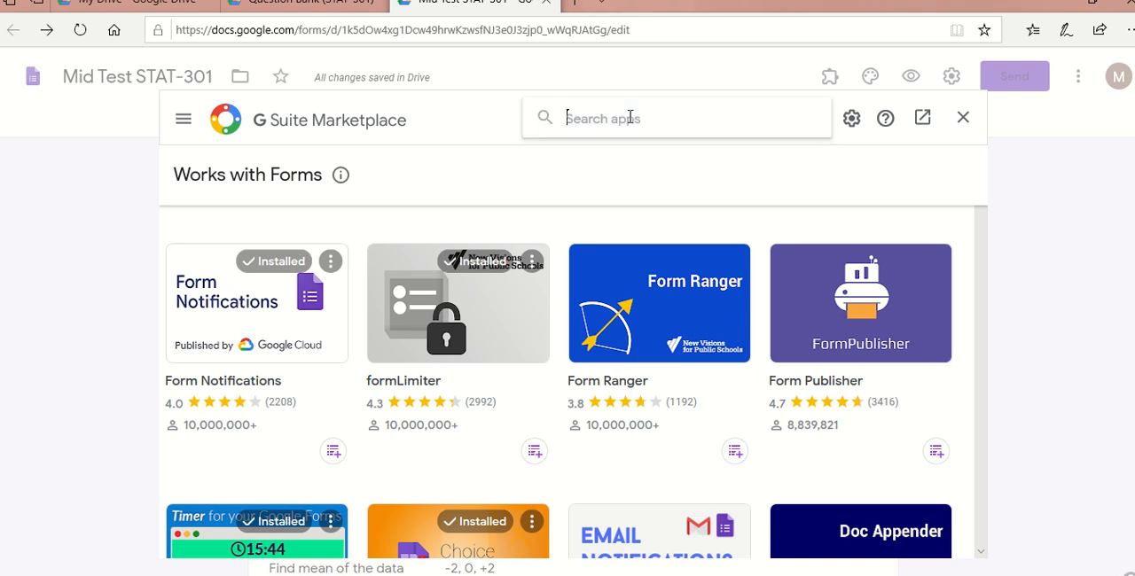
{"action": "type", "text": "form"}
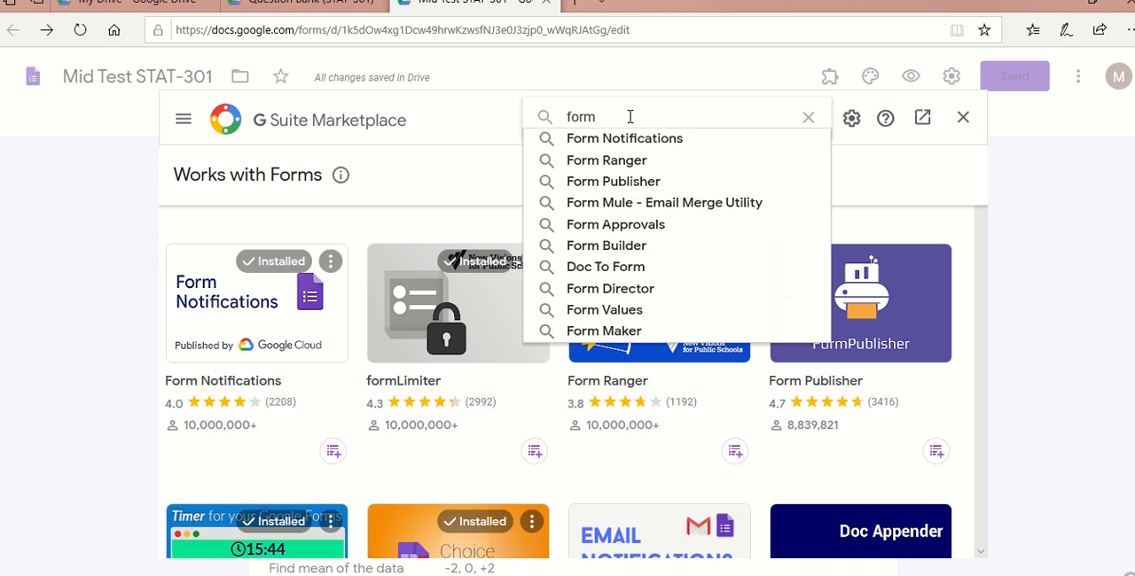
{"action": "left_click", "coordinate": [623, 248]}
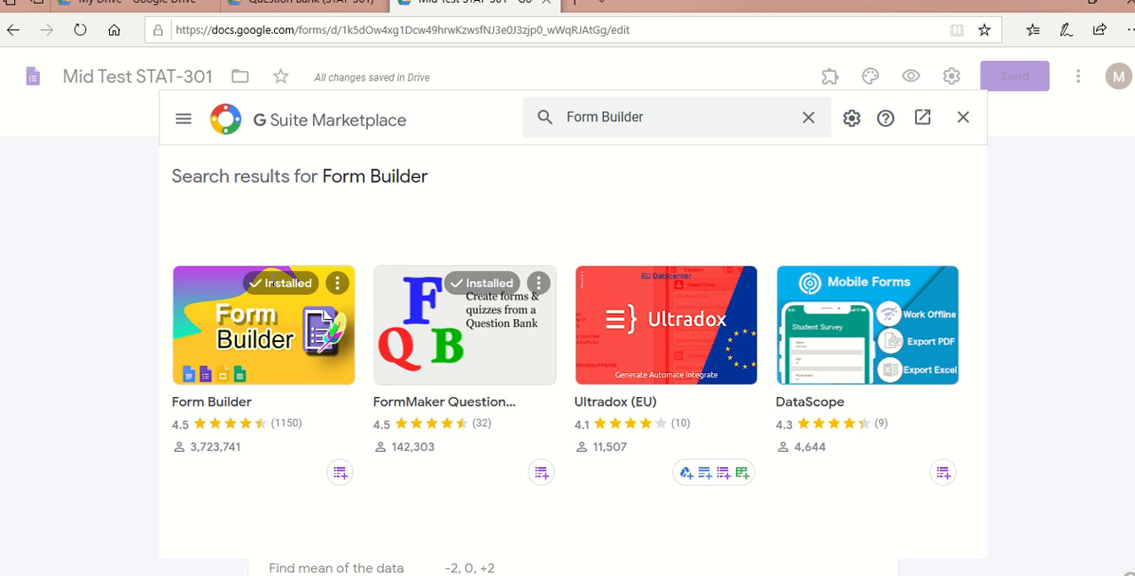
{"action": "left_click", "coordinate": [229, 361]}
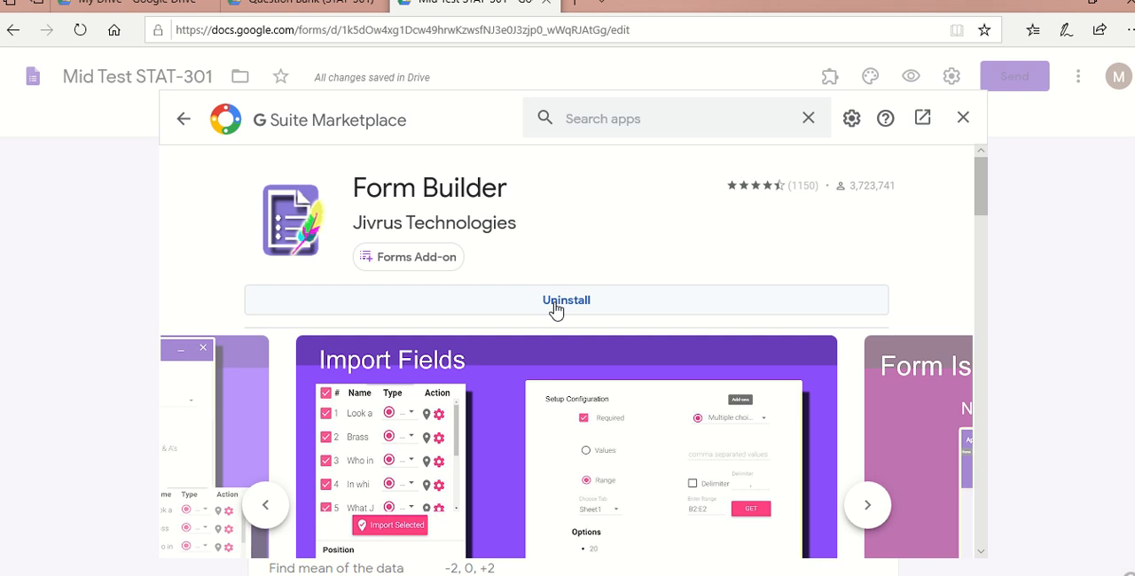
- Close the G Suite Marketplace and look through the add-ons installed for the Mid Test STAT-301 form
{"action": "left_click", "coordinate": [963, 119]}
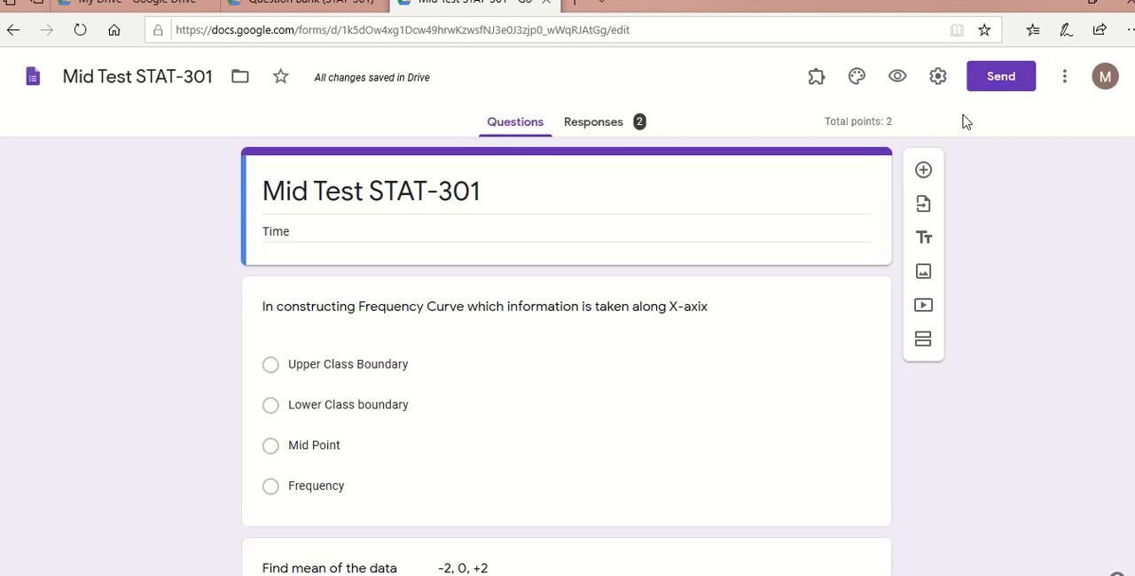
{"action": "left_click", "coordinate": [814, 79]}
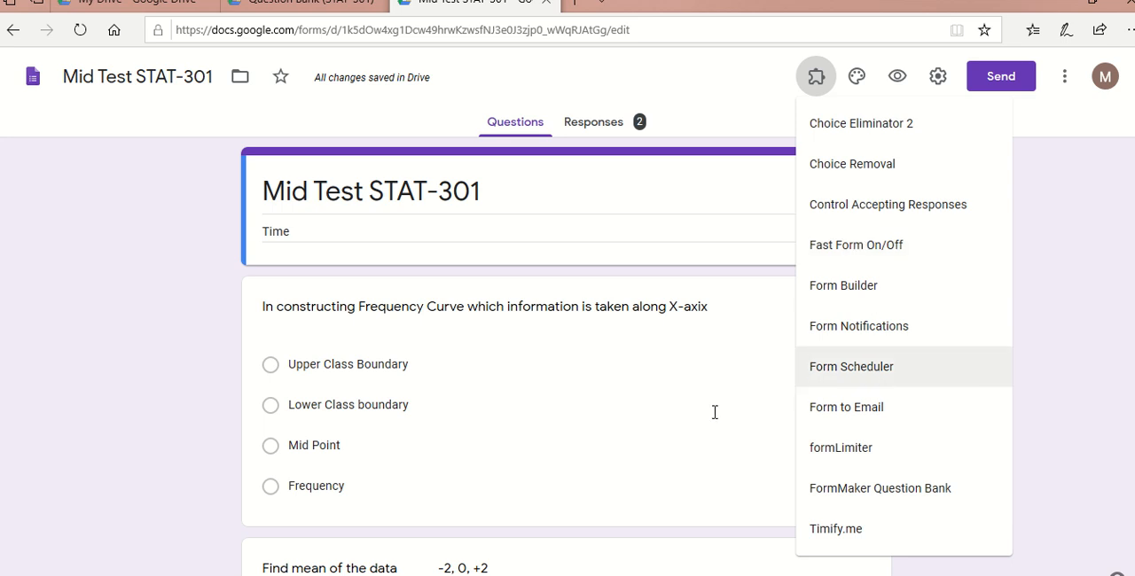
{"action": "left_click", "coordinate": [633, 436]}
{"action": "left_click", "coordinate": [631, 431]}
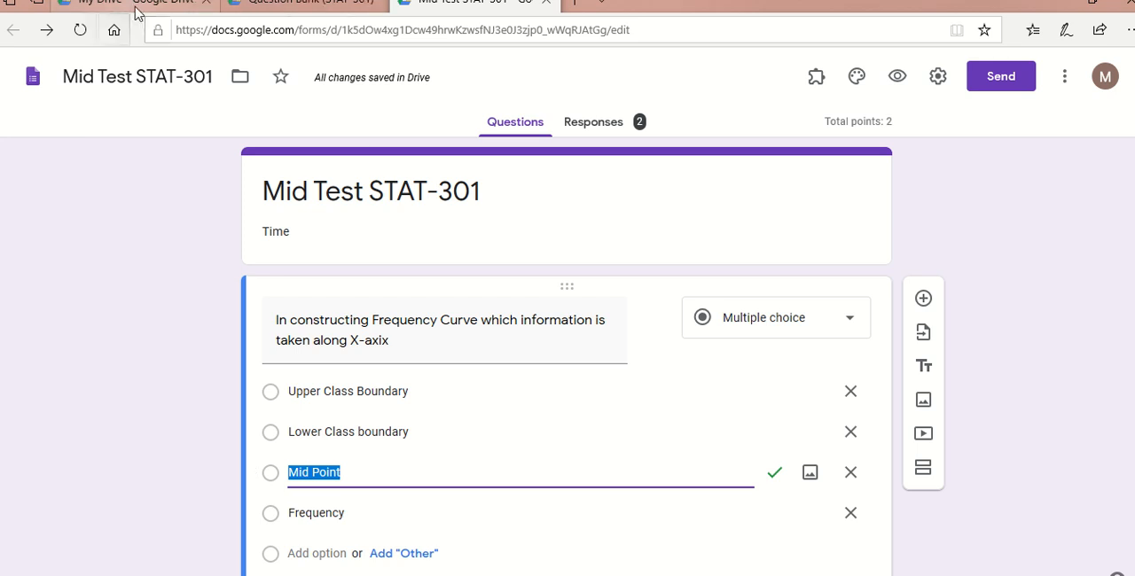
- Close the Mid Test STAT-301 and Question Bank (STAT-301) forms and return to My Drive
{"action": "mouse_move", "coordinate": [545, 8]}
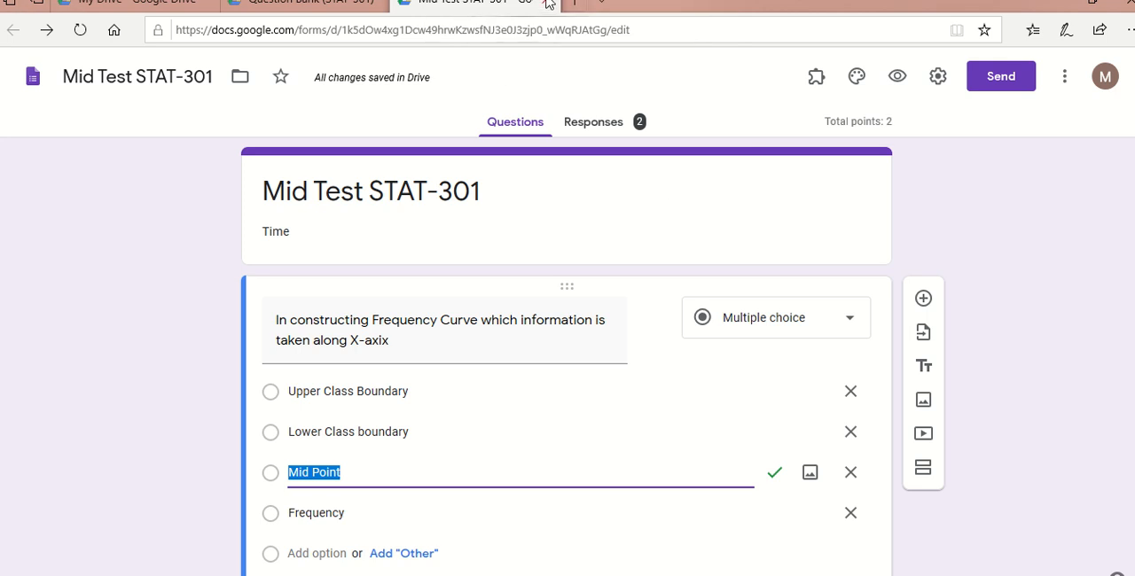
{"action": "left_click", "coordinate": [548, 4]}
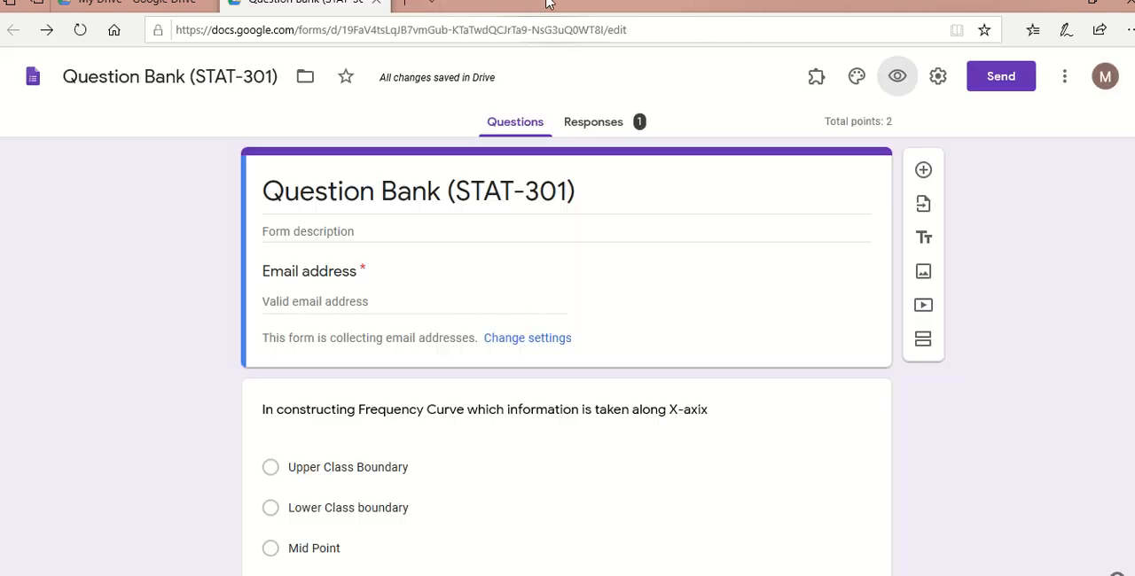
{"action": "left_click", "coordinate": [377, 3]}
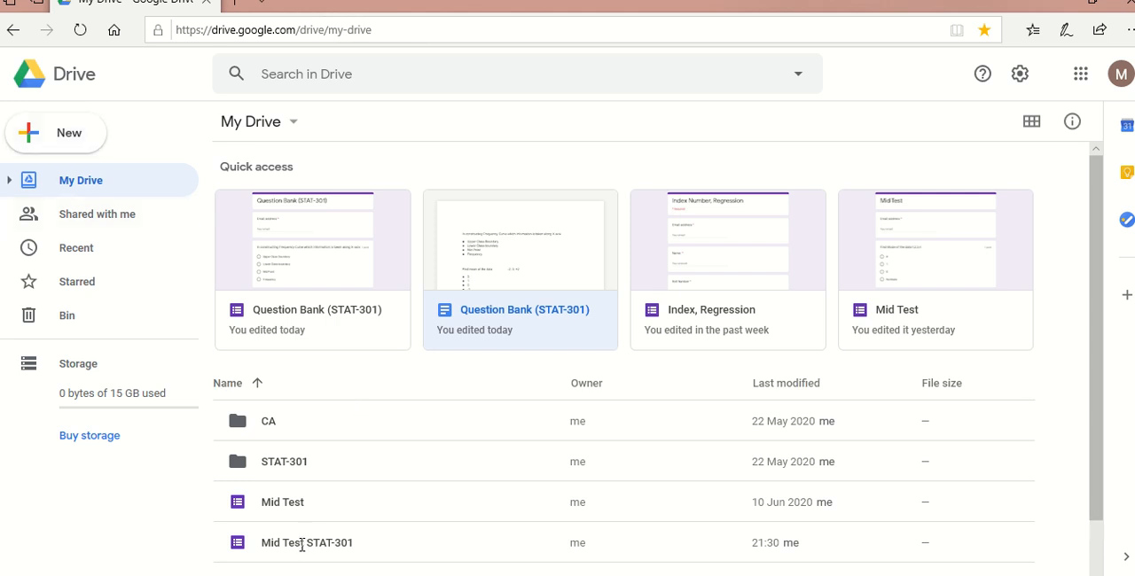
- Open the Mid Test STAT-301 (Responses) spreadsheet from the My Drive file list
{"action": "left_click", "coordinate": [1096, 362]}
{"action": "left_click_drag", "start_coordinate": [1096, 362], "coordinate": [1099, 432]}
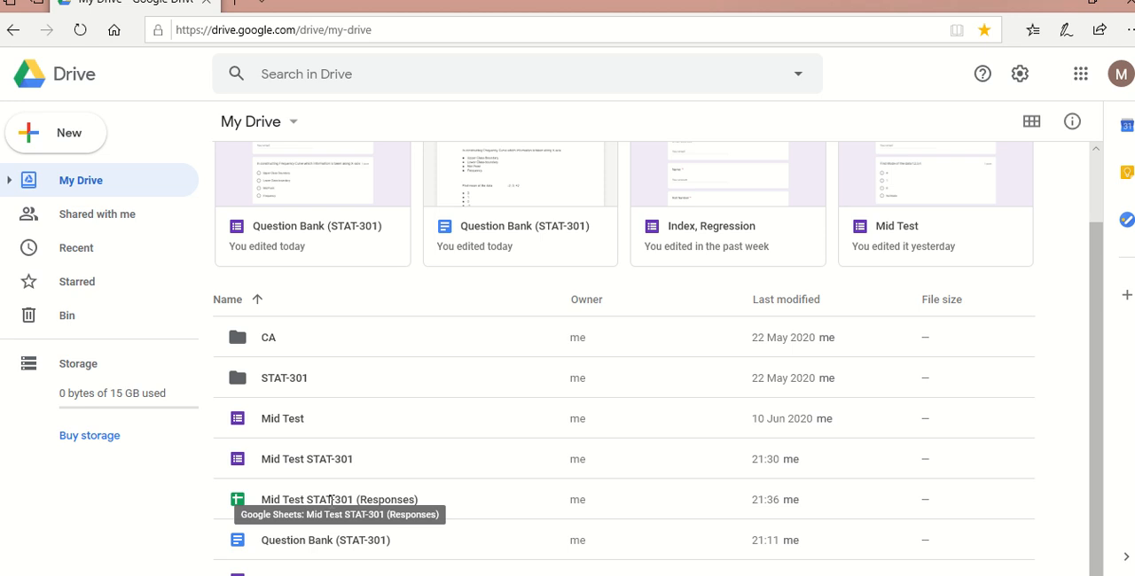
{"action": "double_click", "coordinate": [242, 502]}
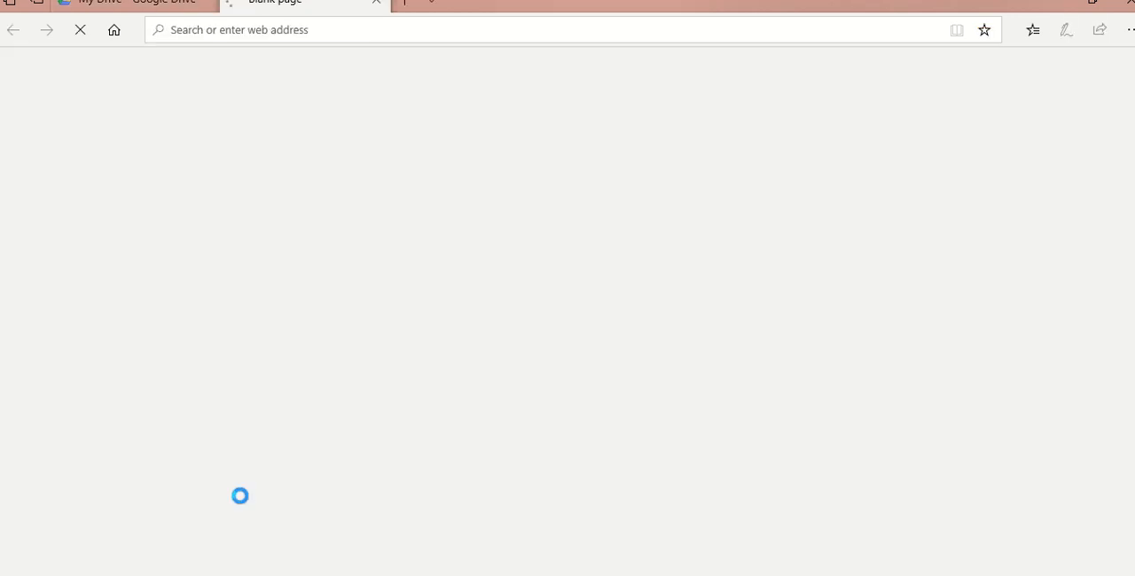